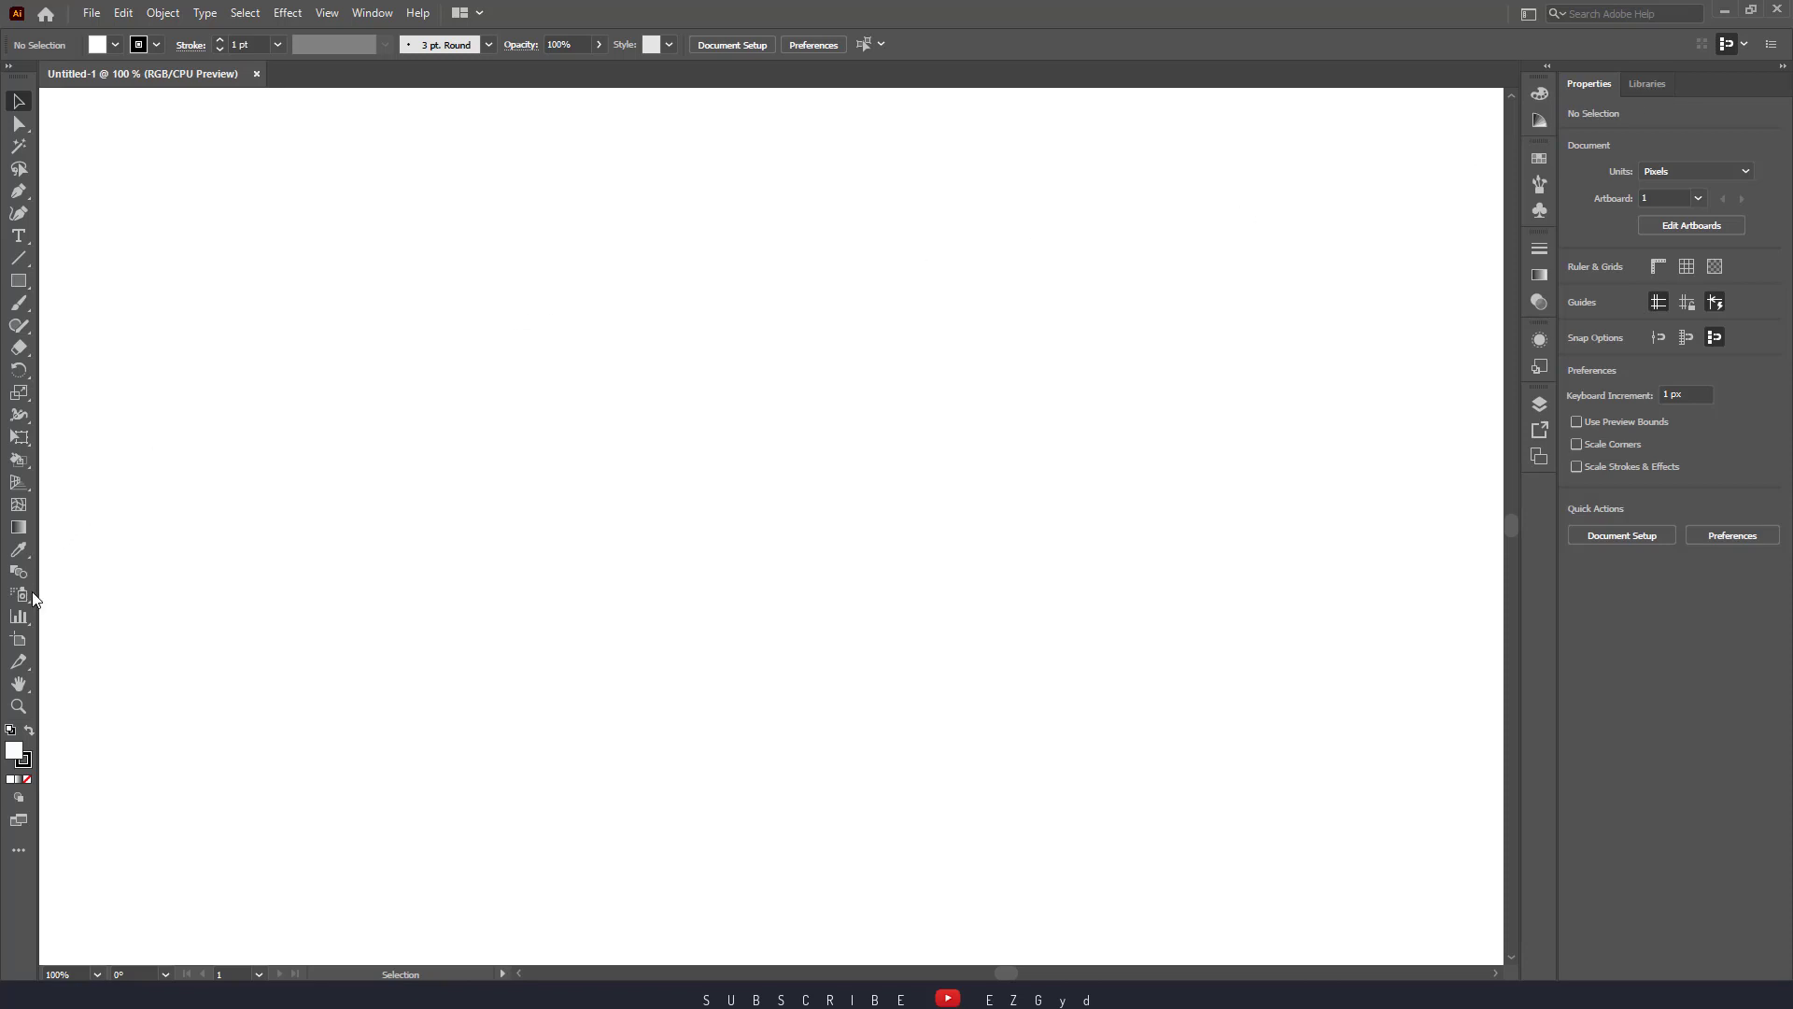
Step: Draw a pie graph frame on the blank artboard with the Pie Graph tool
click(19, 616)
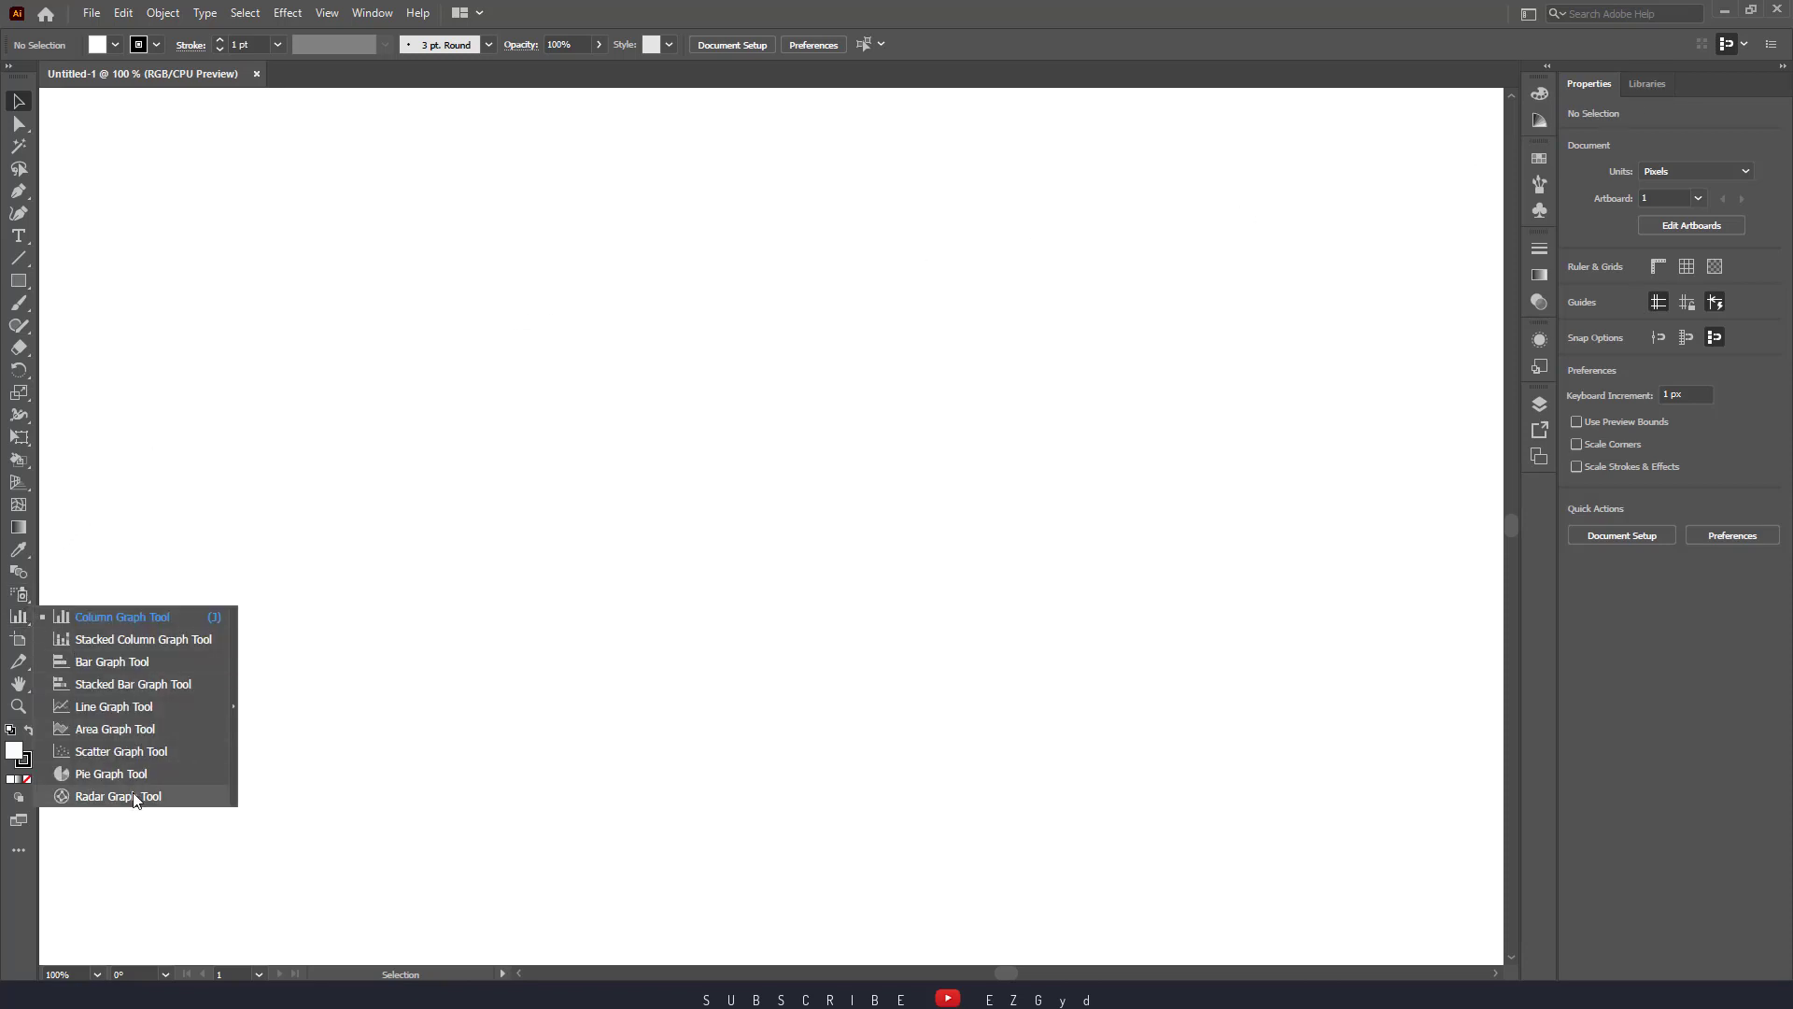
key(Escape)
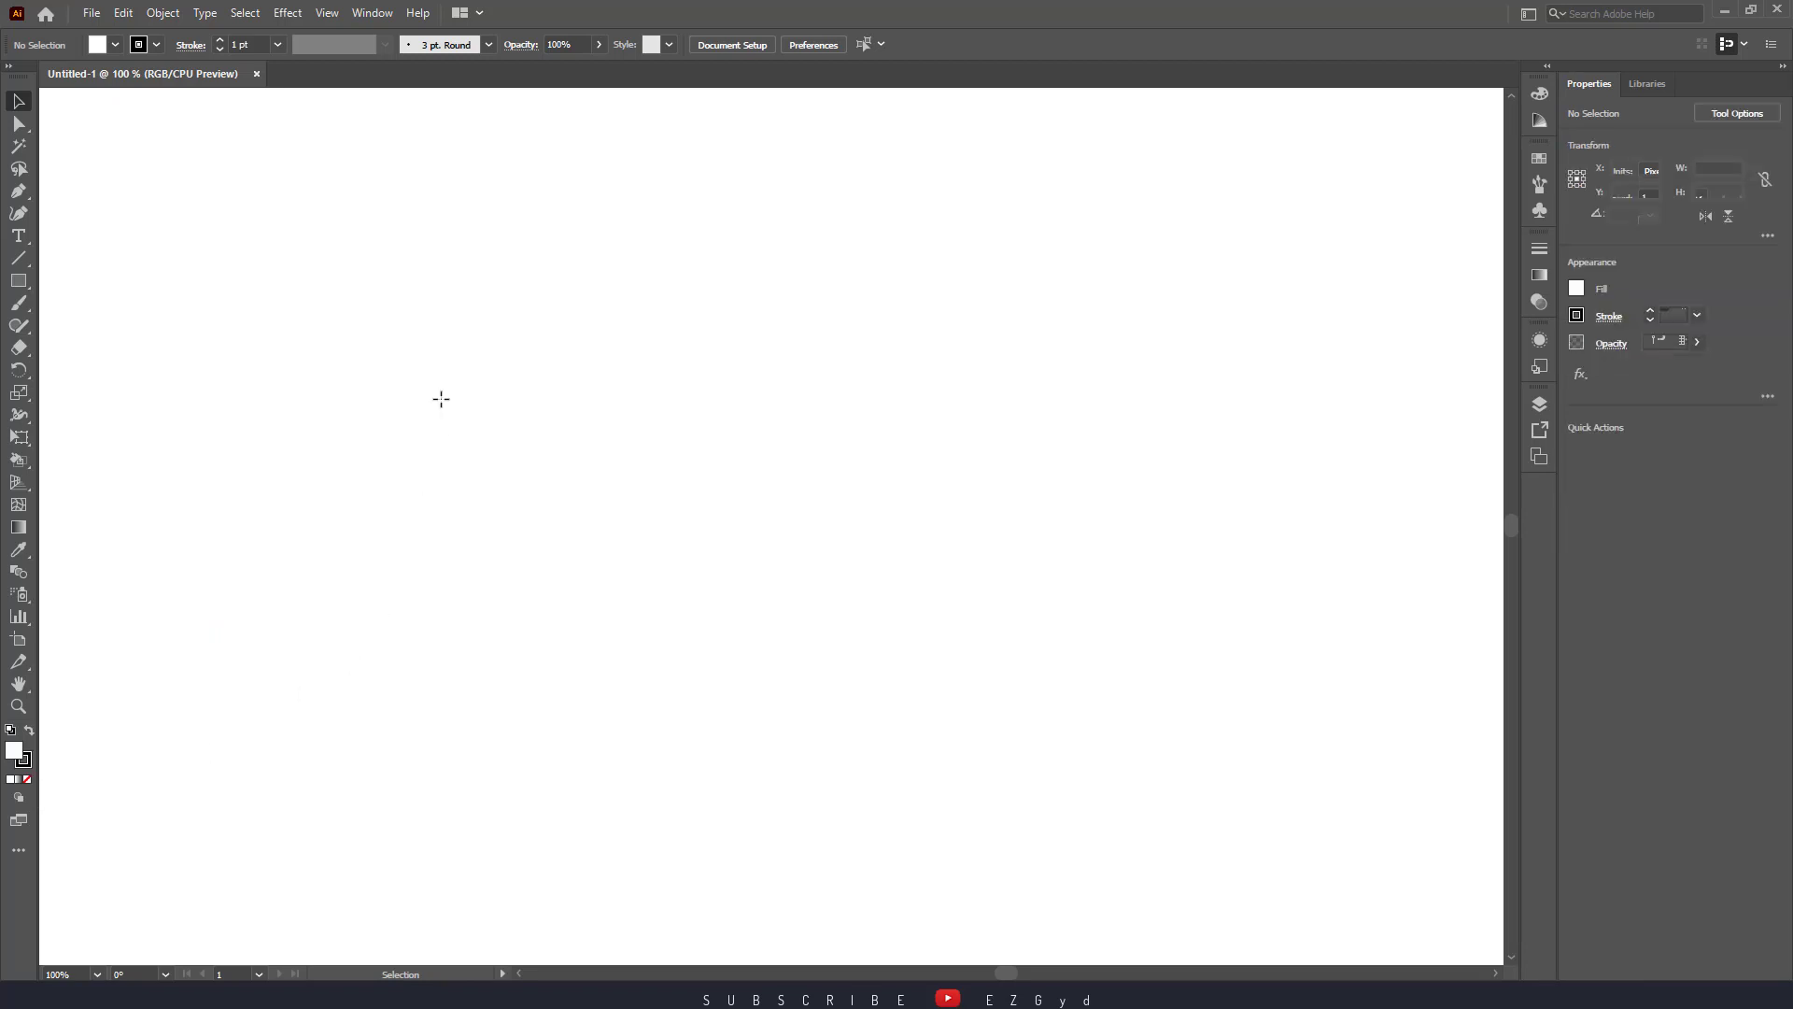
drag(391, 323, 858, 704)
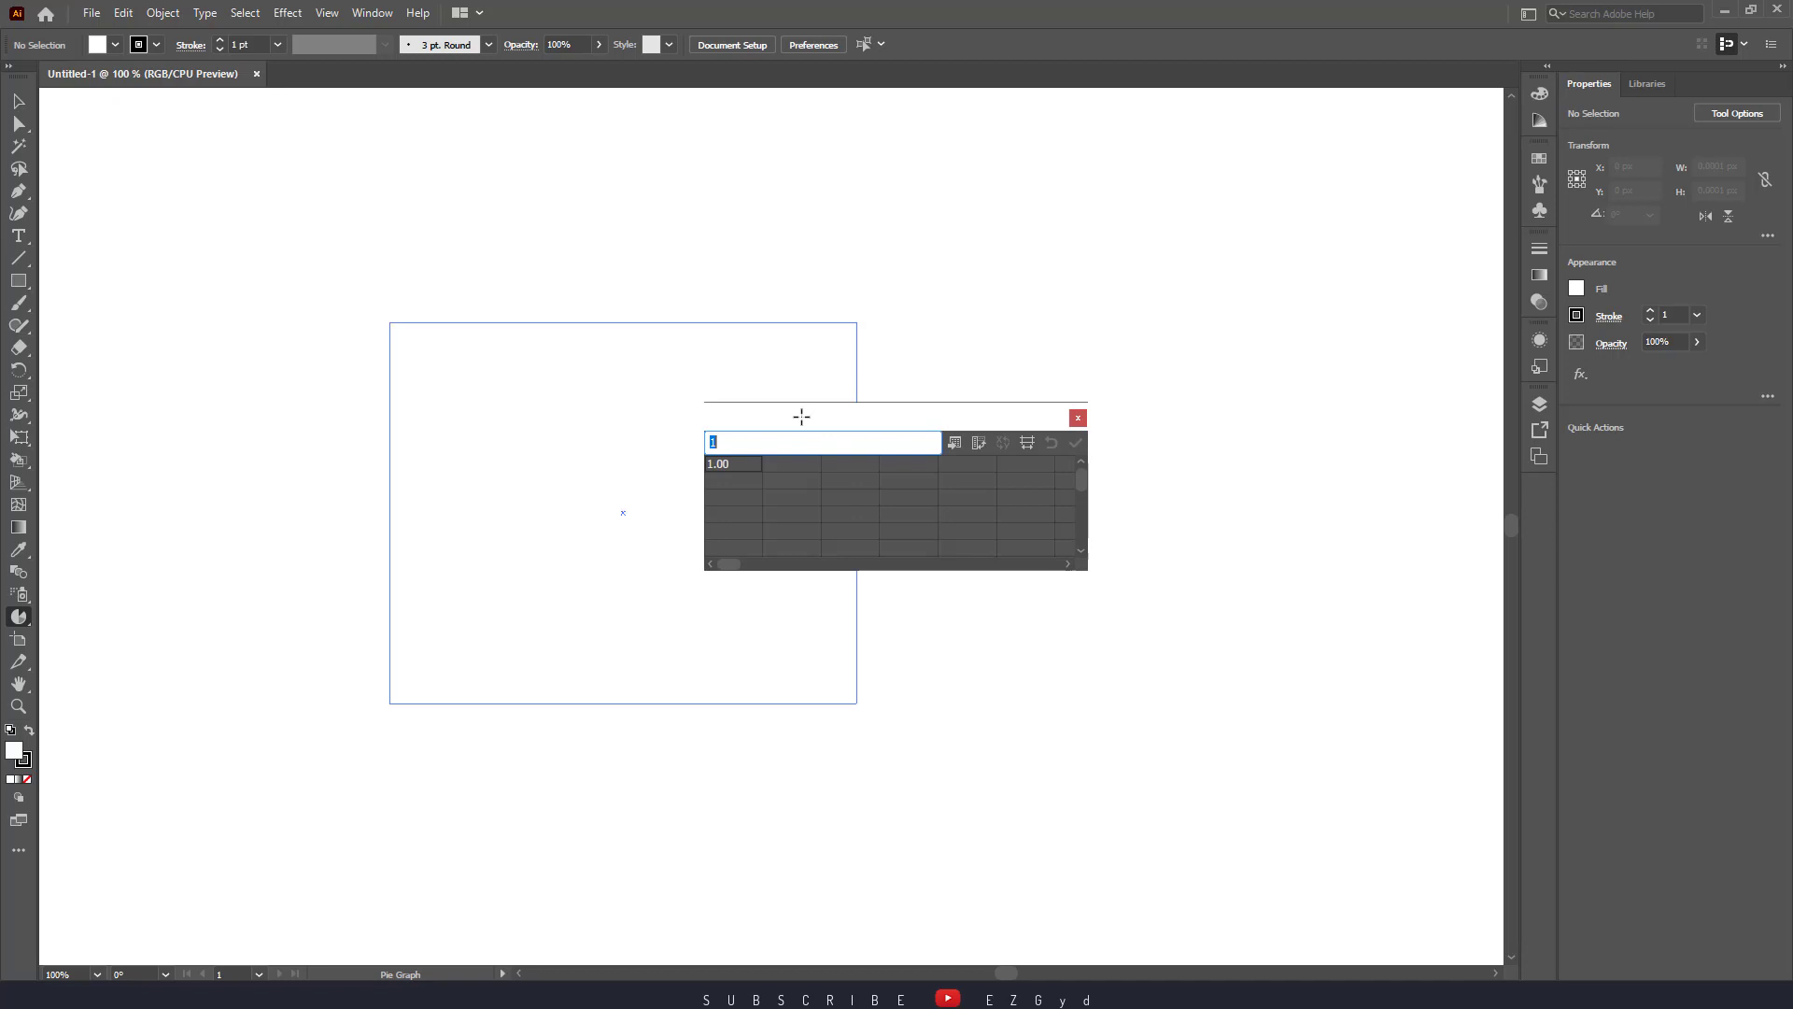
Step: Enter the column labels Mouse, Keyboard, Monitor and CPUs across the first row of the graph data
text(Mouse)
click(771, 465)
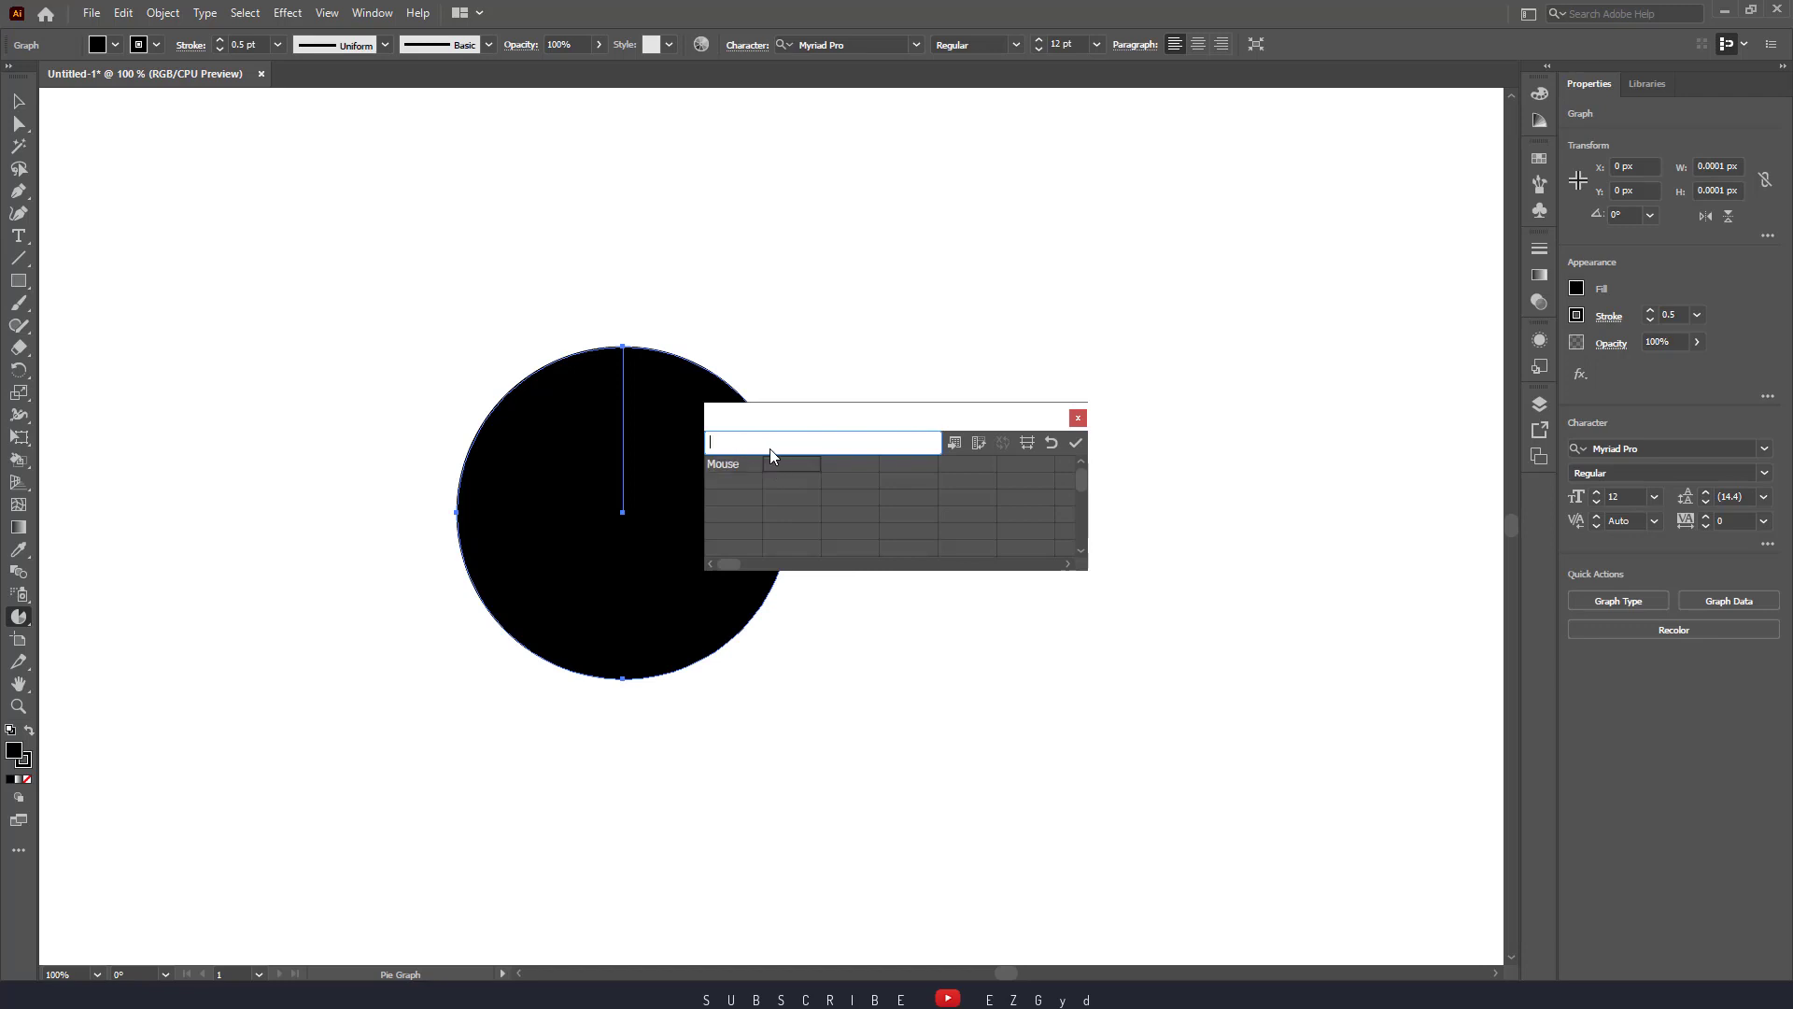
text(Keyboard)
click(837, 462)
text(Monitor)
click(913, 466)
text(CPUs)
Step: Enter 10, 20, 30 and 40 beneath the labels, apply the graph data and close its window
click(717, 481)
click(792, 480)
text(20)
click(834, 492)
text(30)
click(902, 486)
text(40)
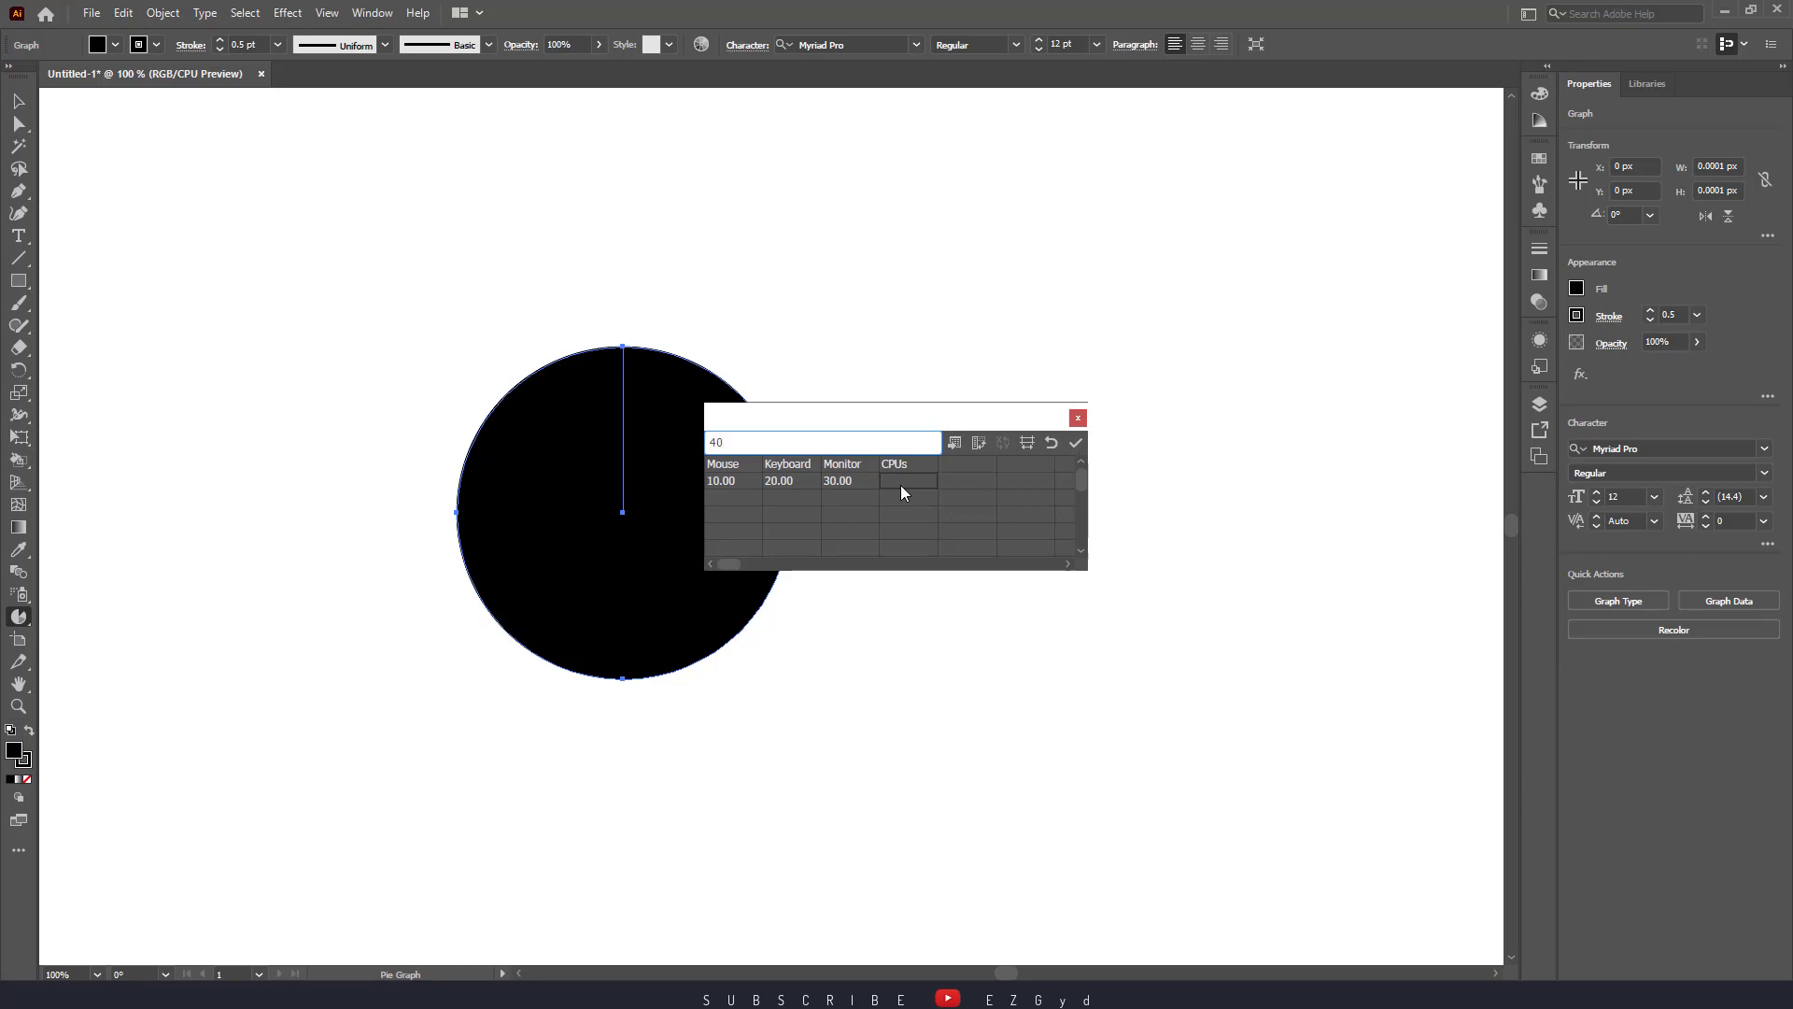
key(KP_Enter)
drag(904, 420, 1059, 605)
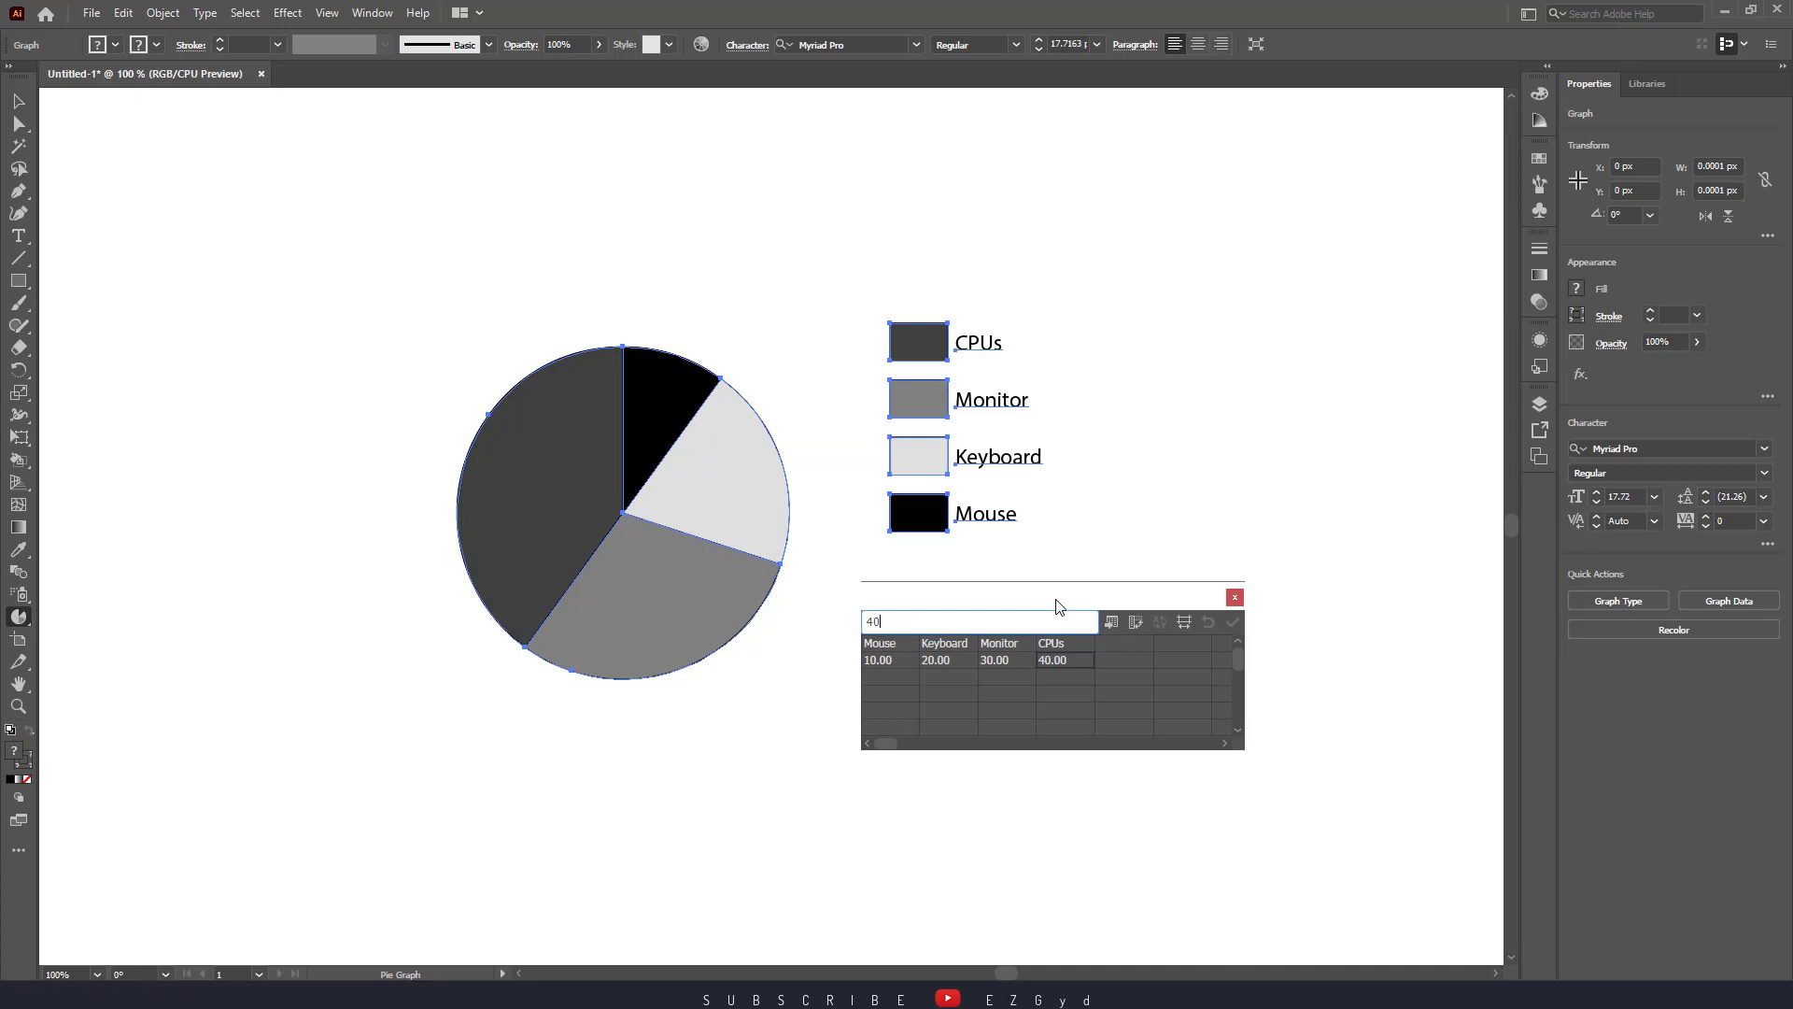
click(1236, 600)
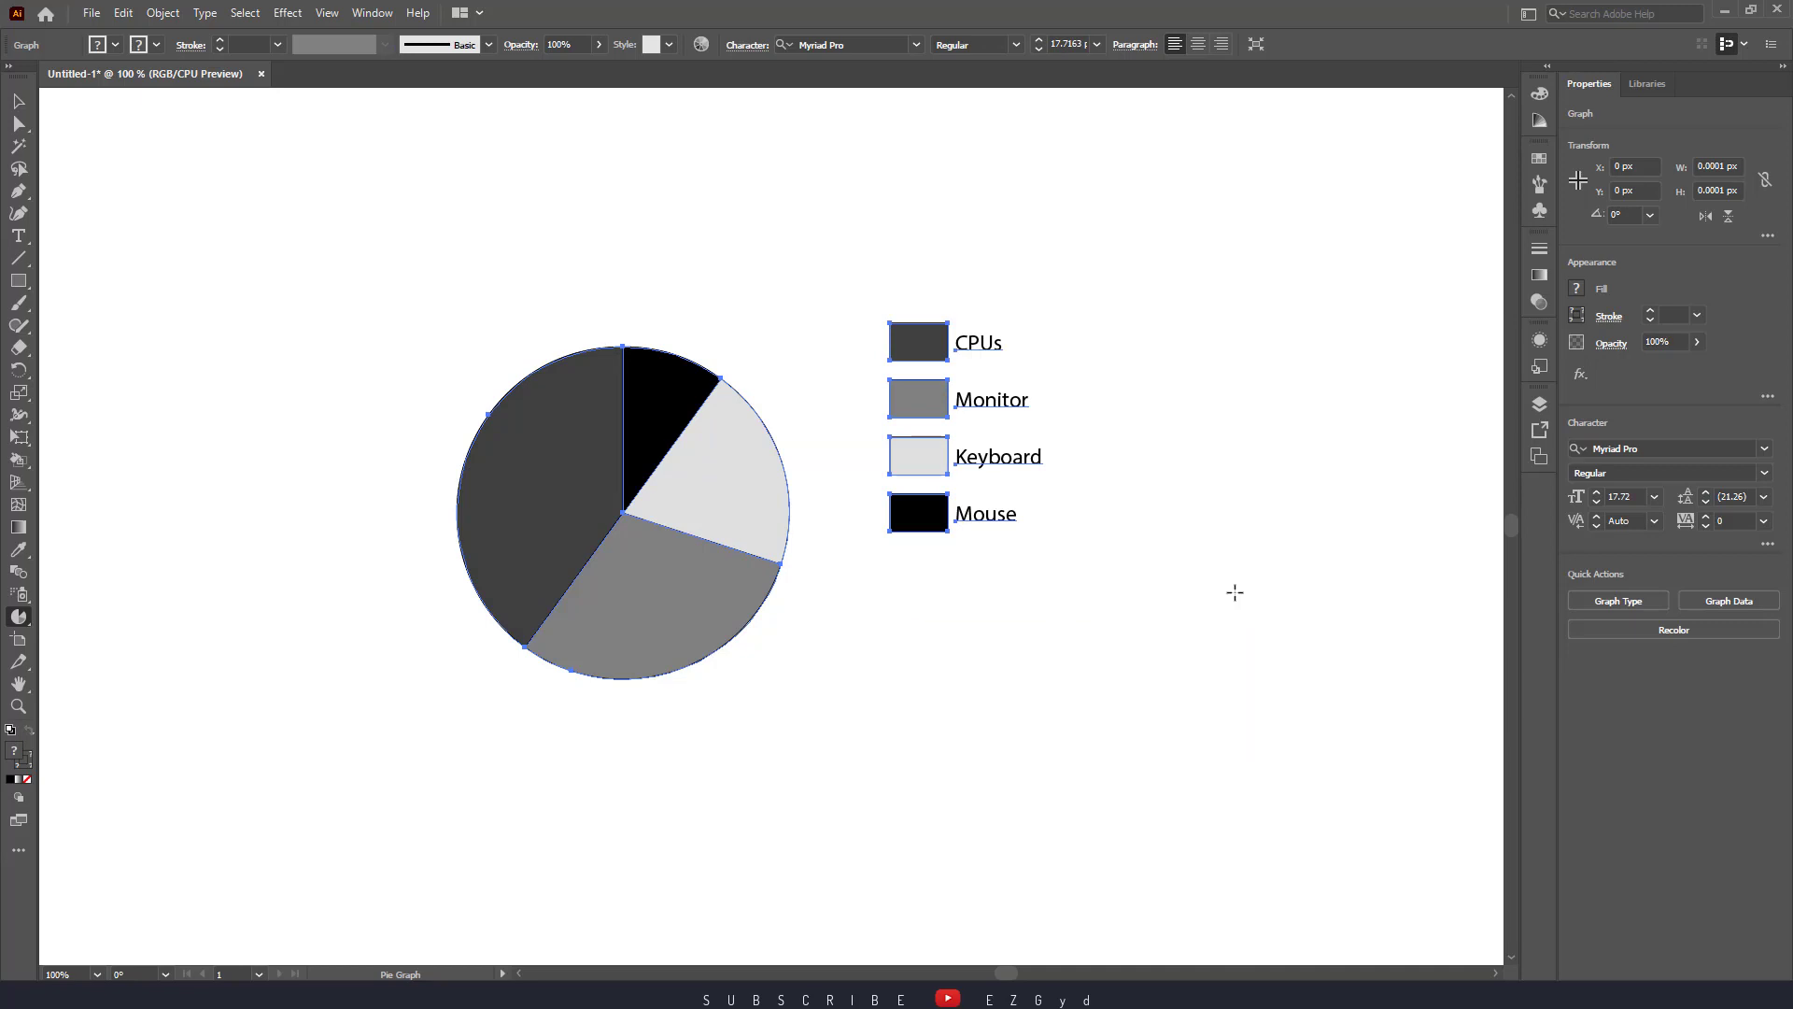
Step: Directly select the CPUs slice of the pie and fill it with light orange (R=251 G=176 B=59)
key(a)
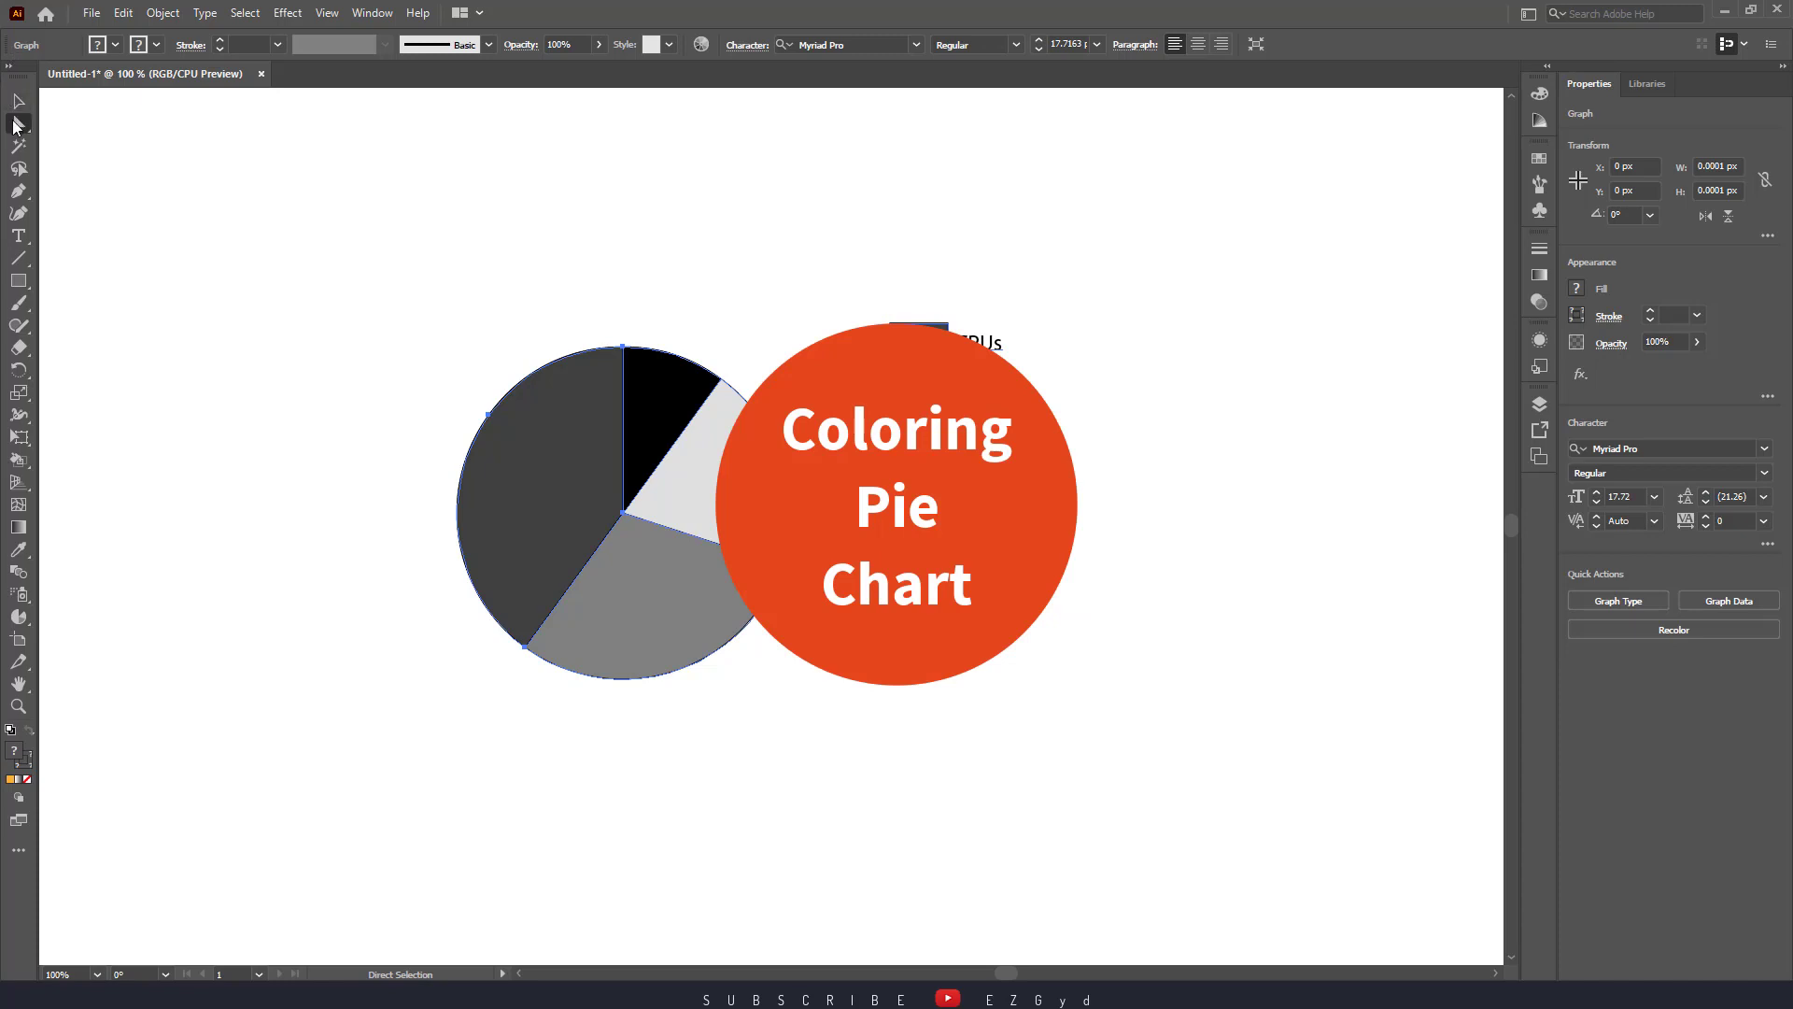
click(482, 355)
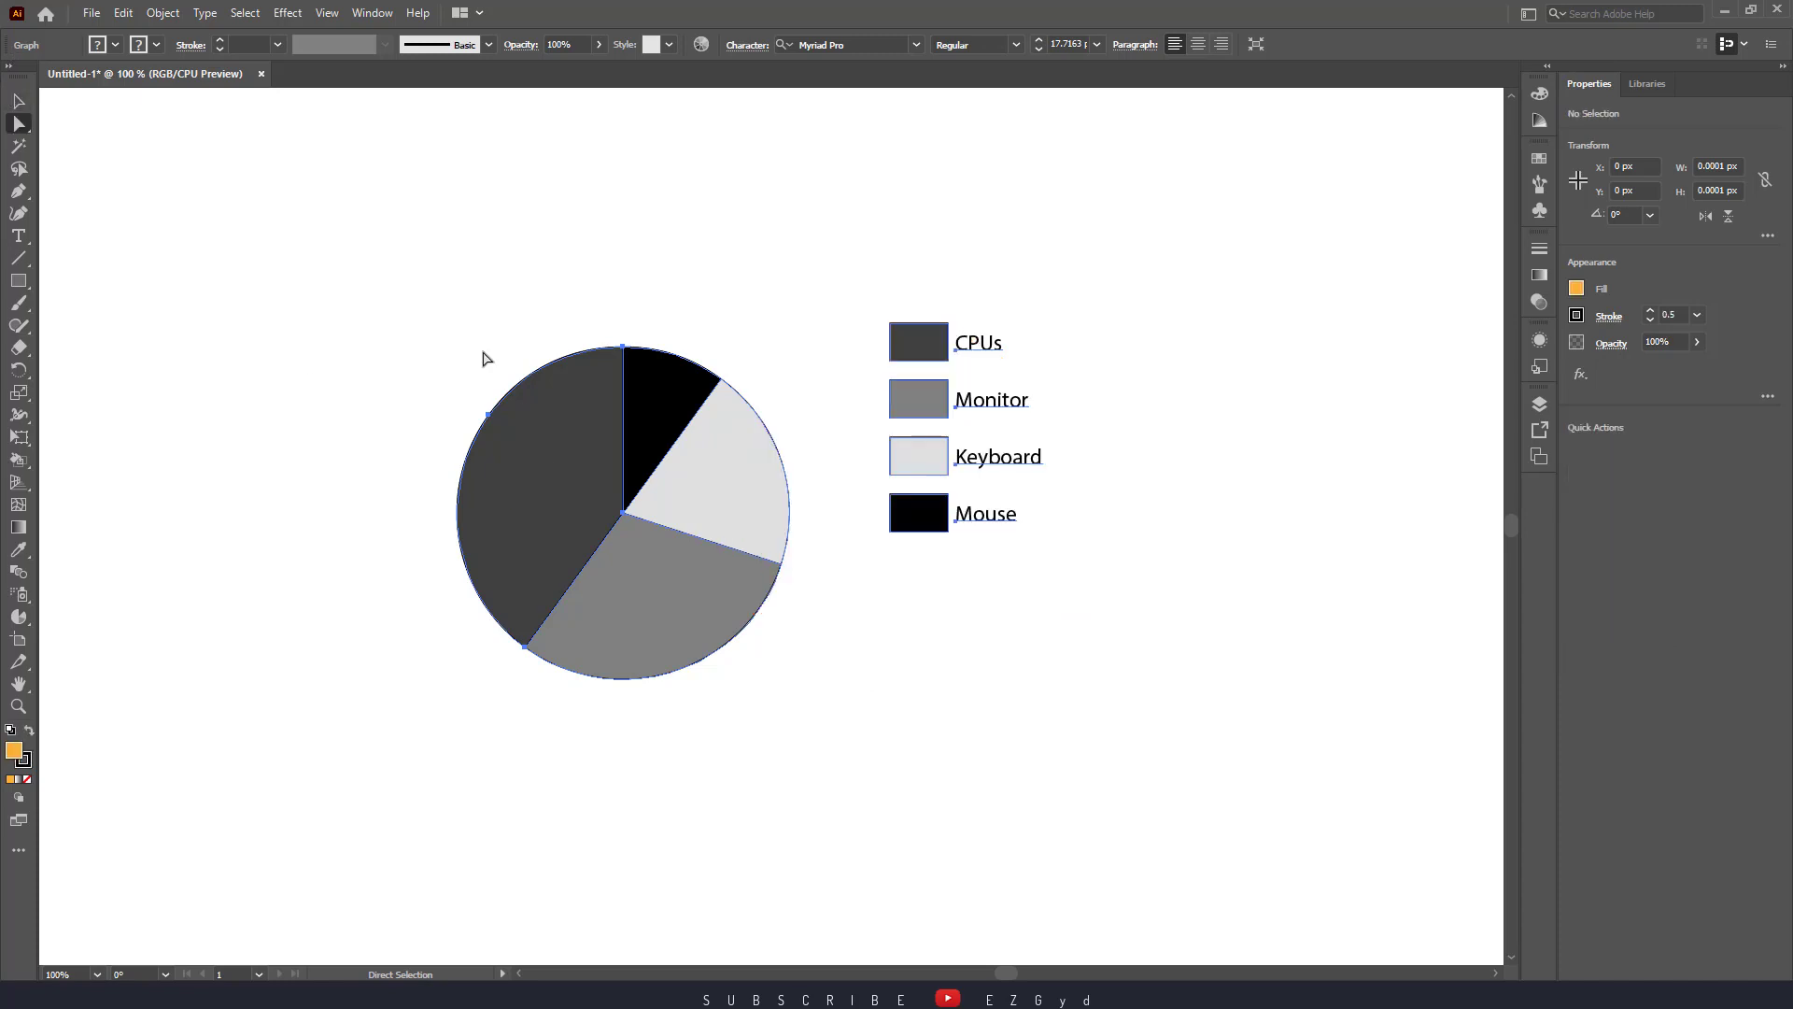
click(536, 426)
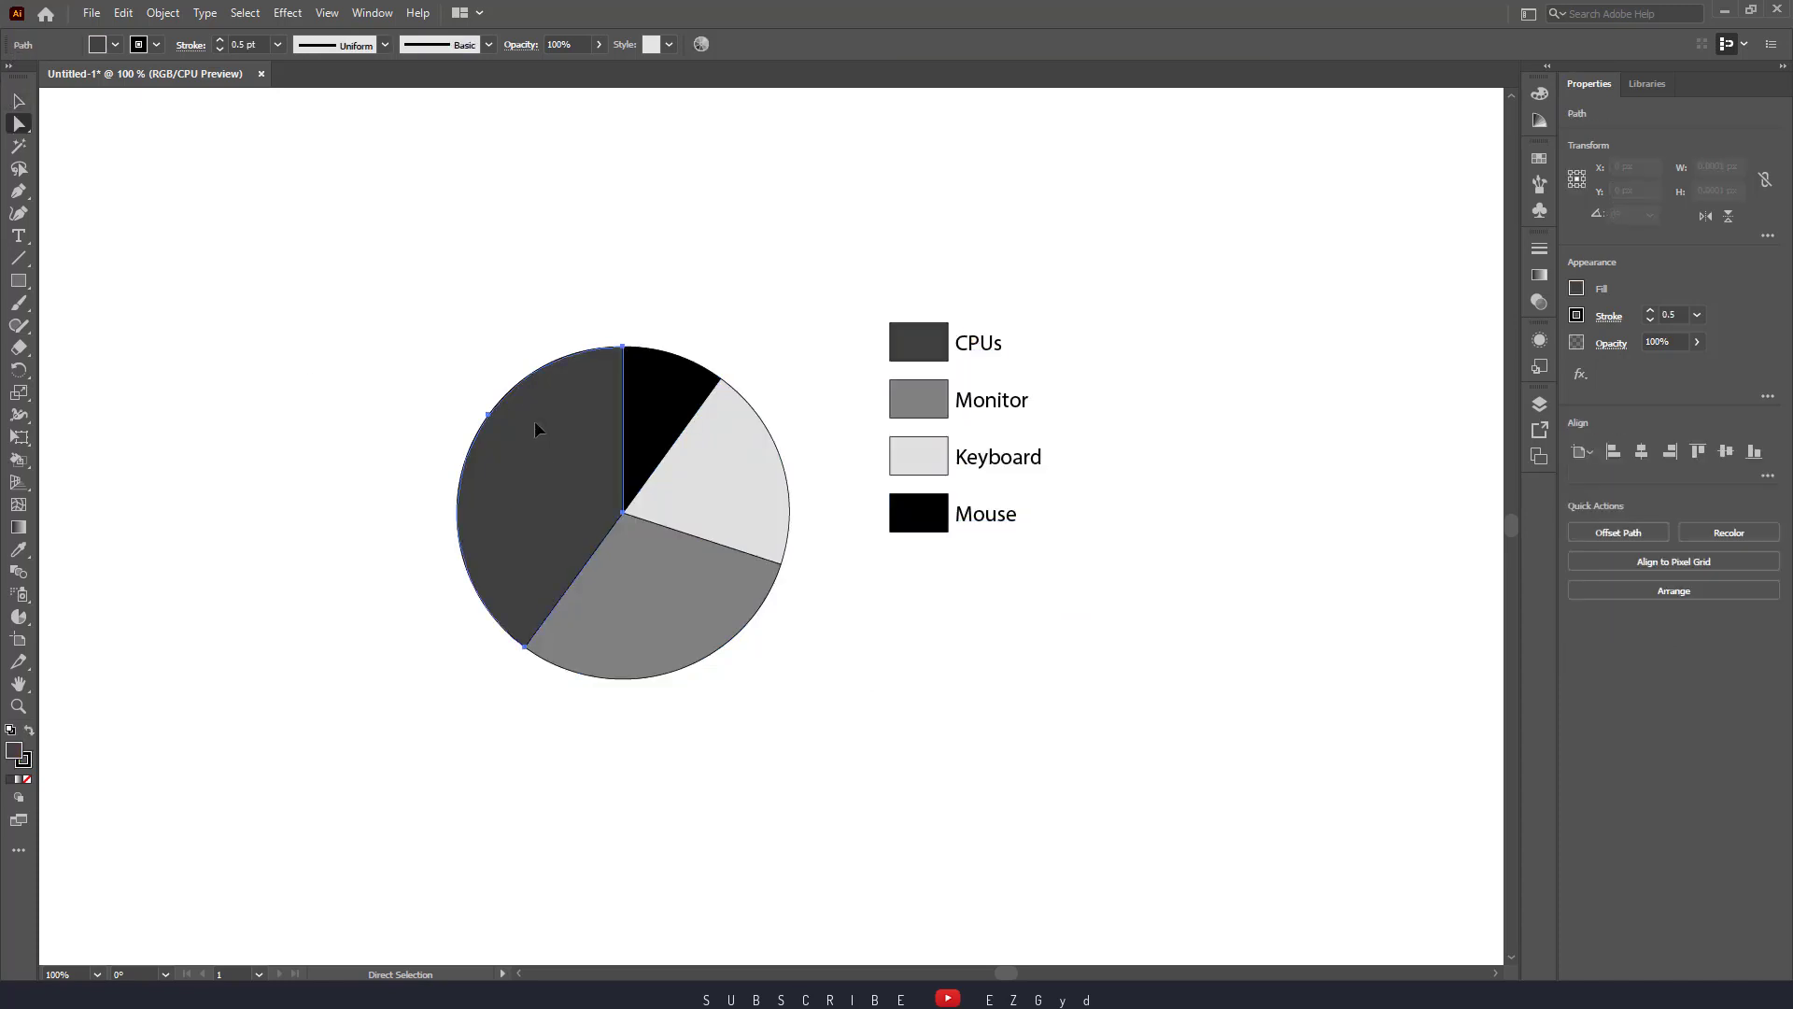
click(1576, 316)
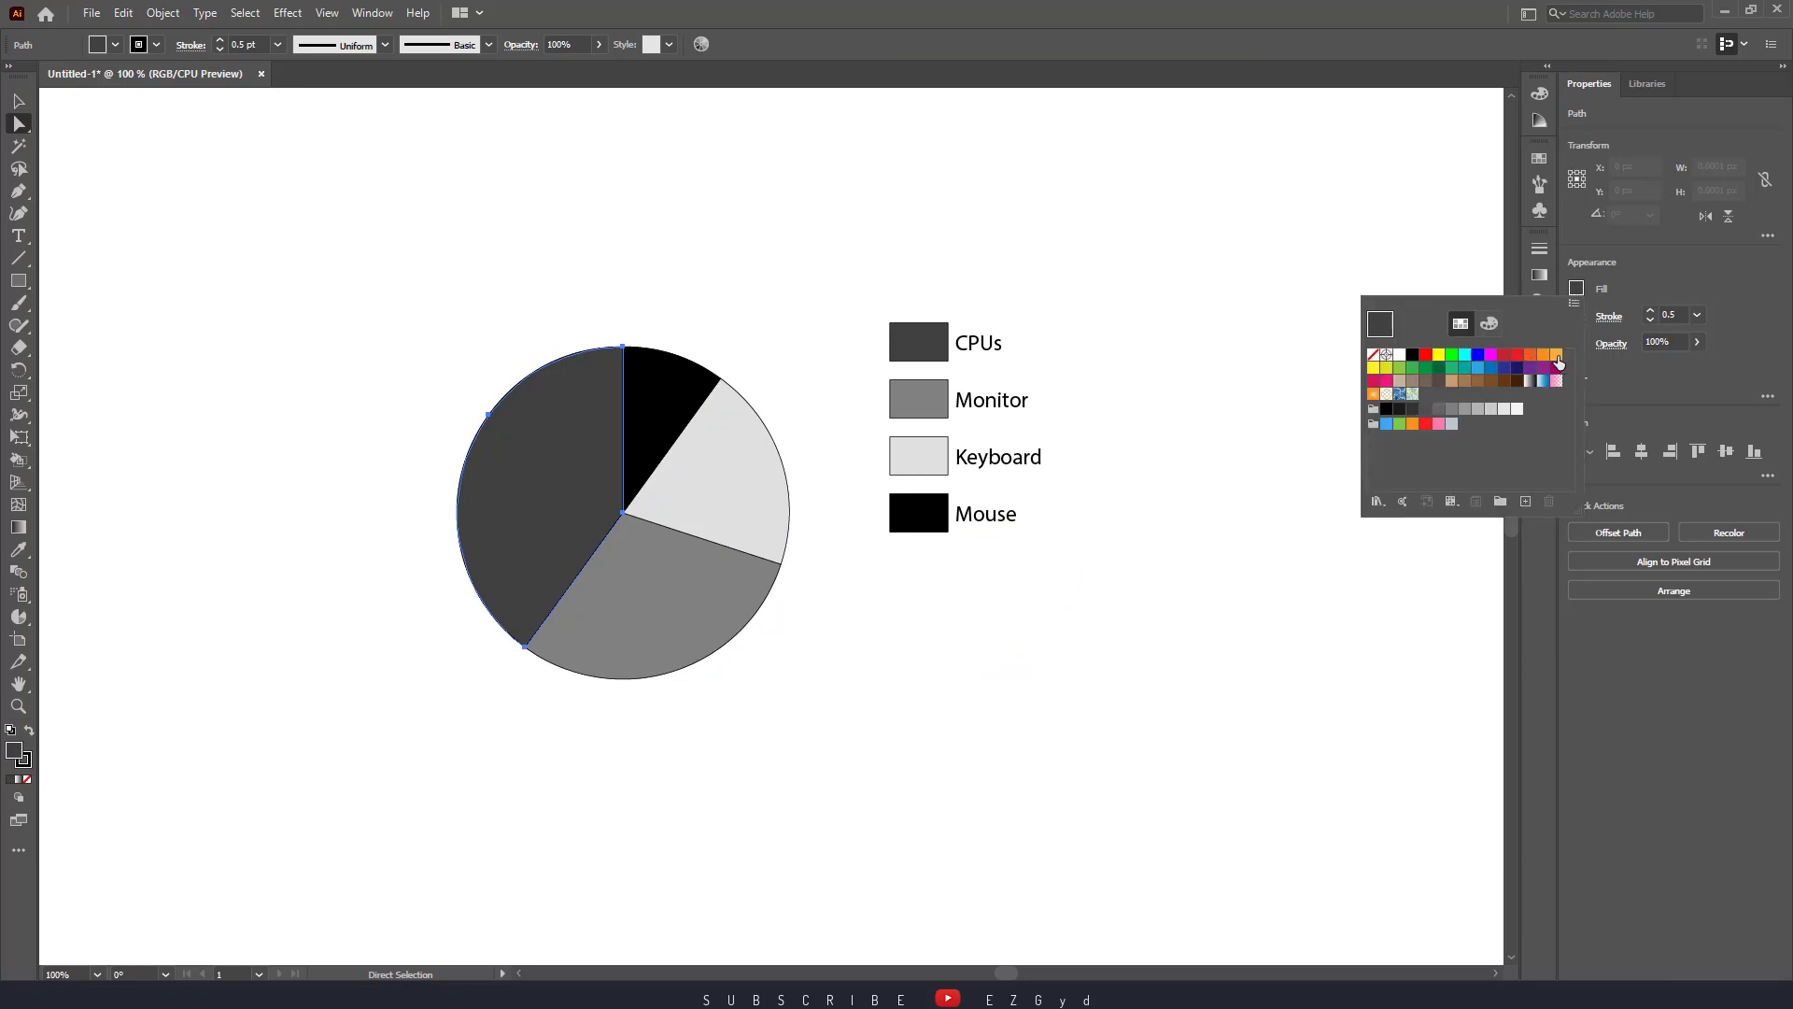
click(1557, 356)
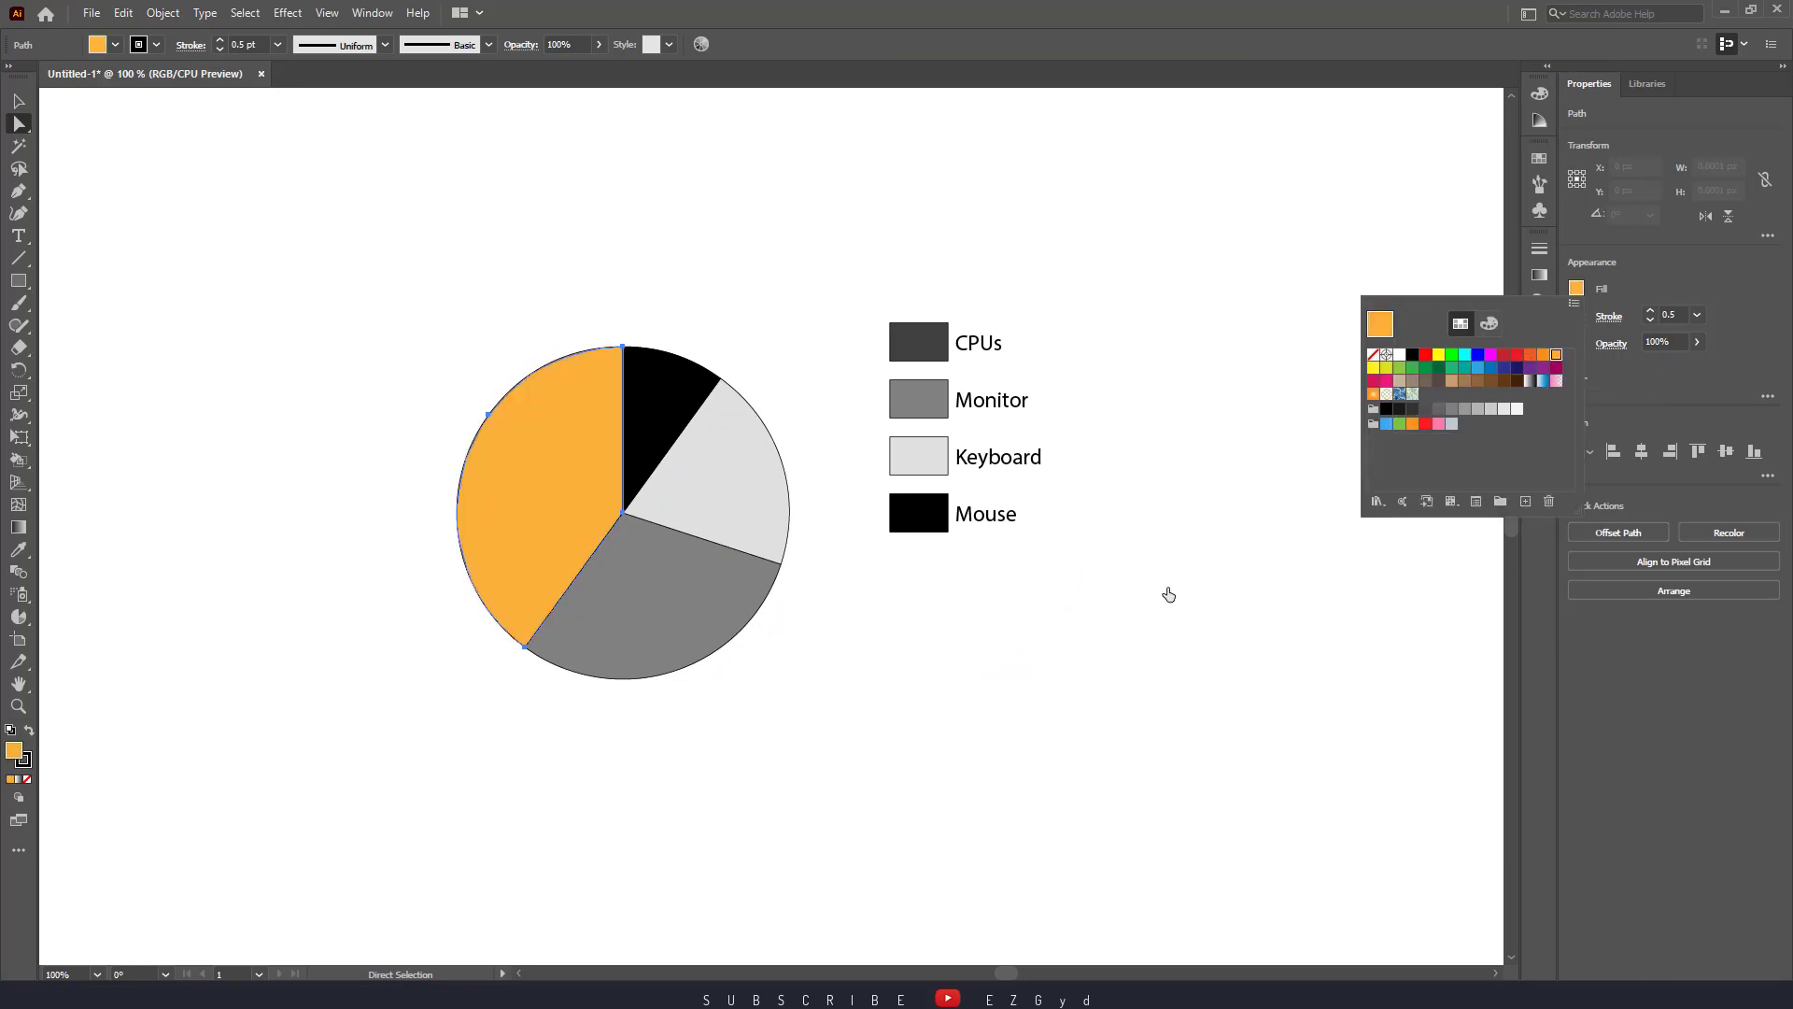
Step: Fill the Monitor slice of the pie with the red-orange swatch
click(647, 558)
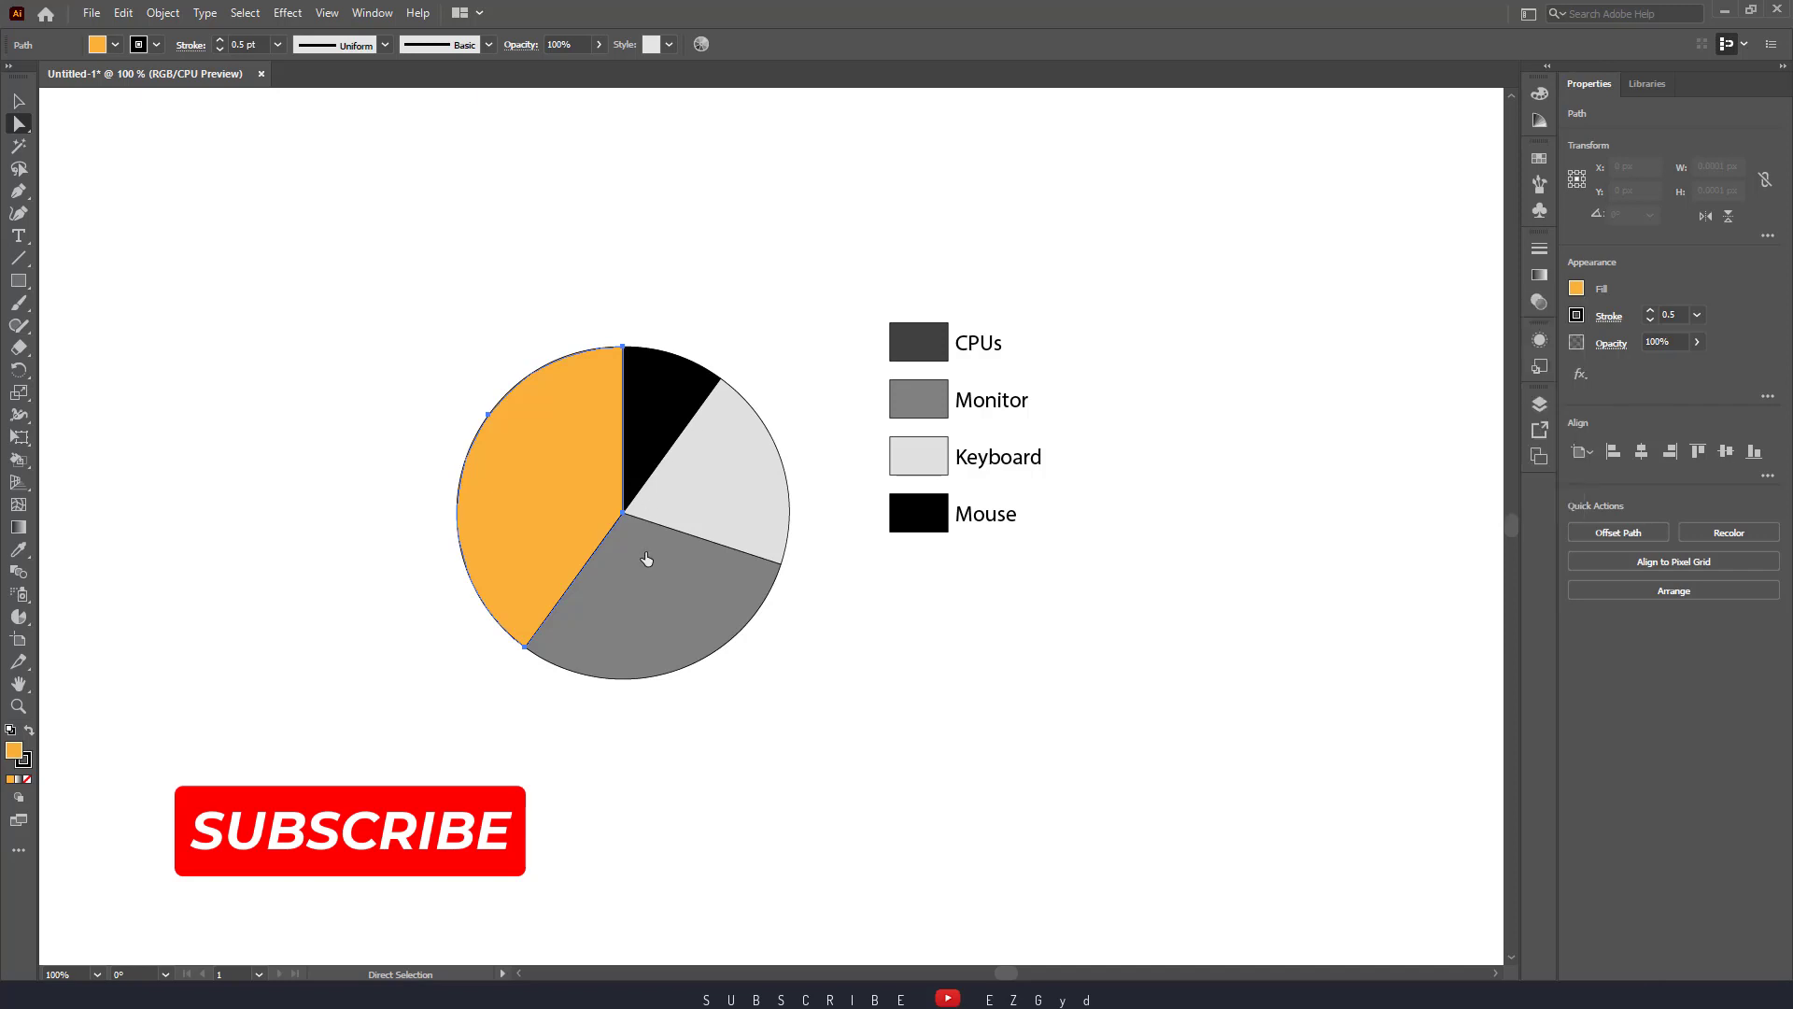
click(761, 736)
click(688, 635)
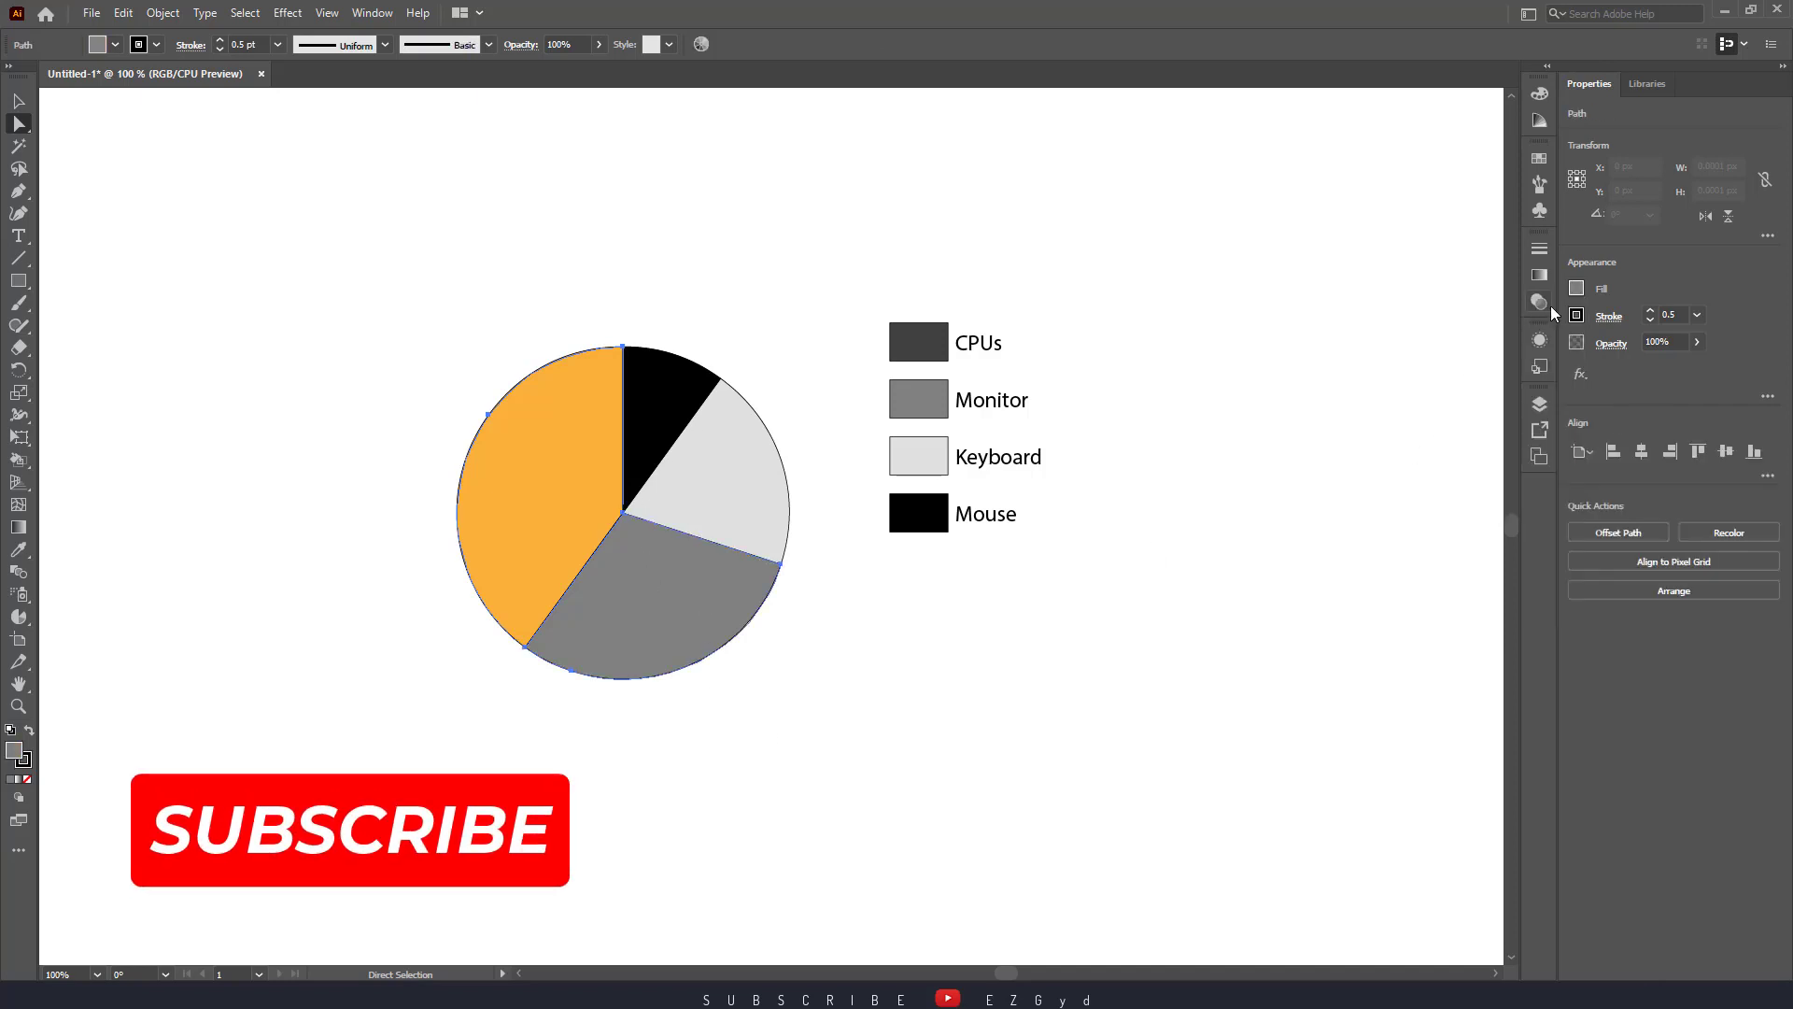
click(1577, 290)
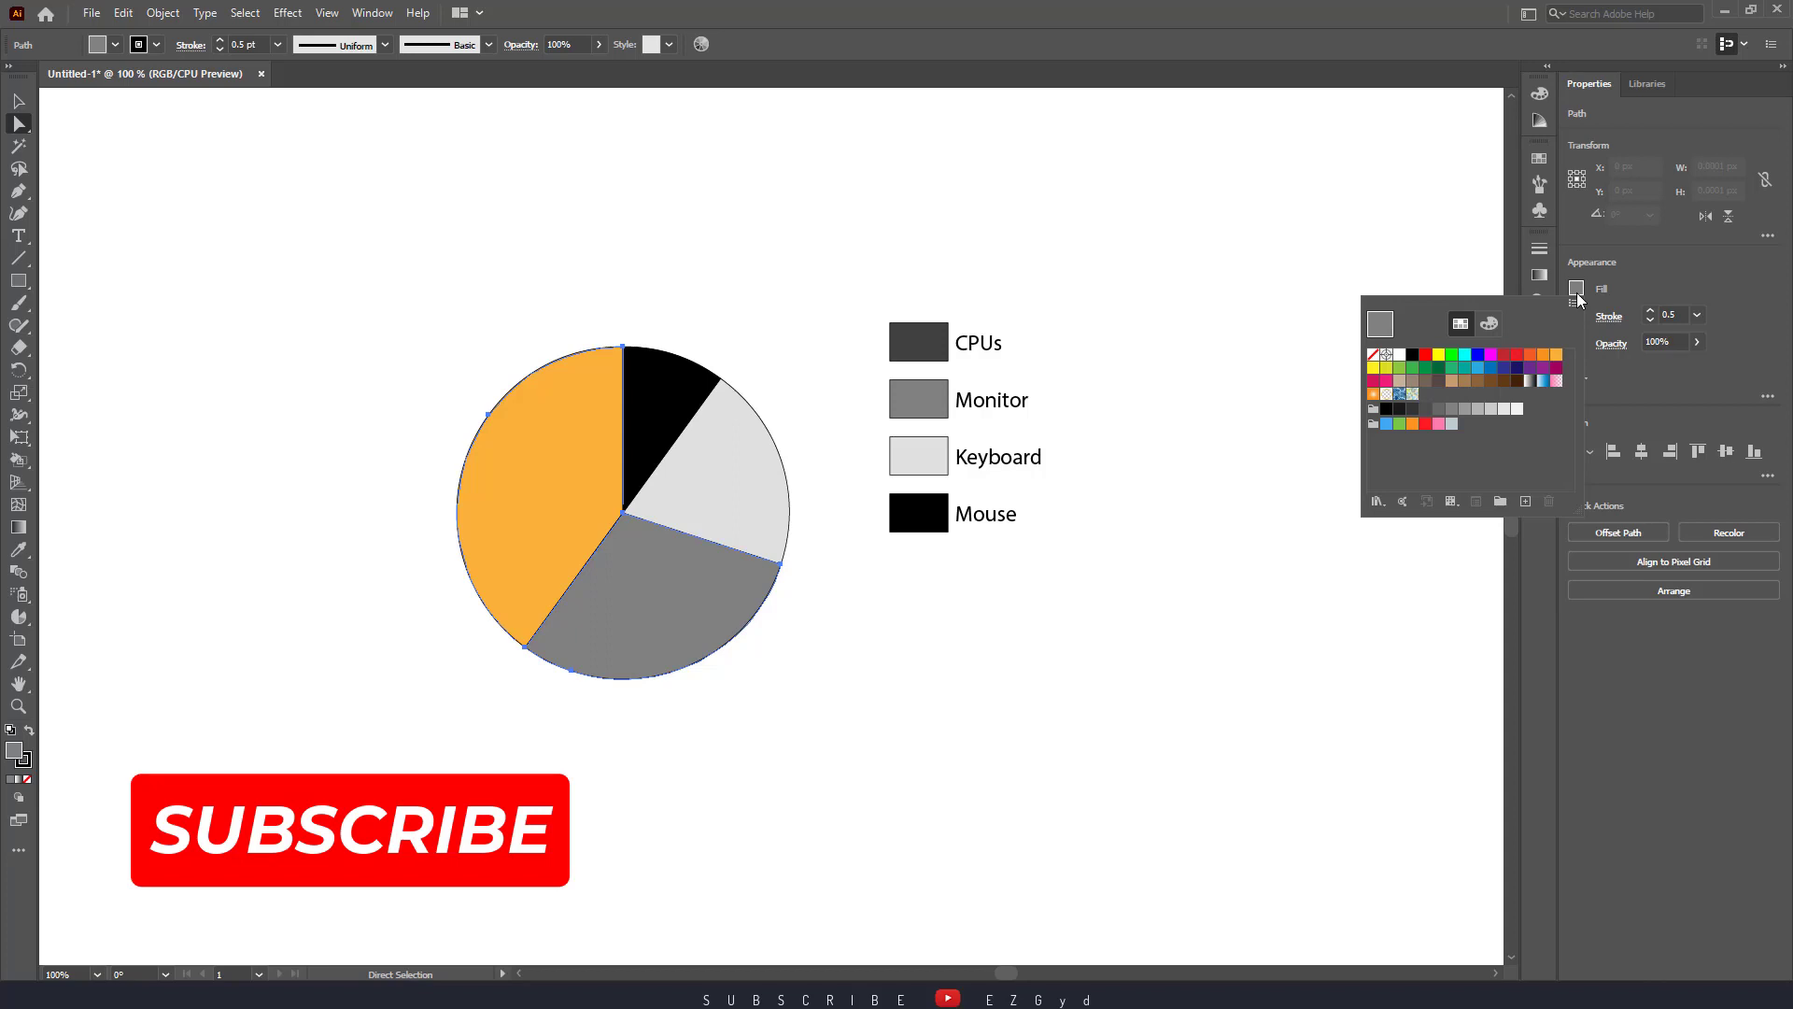
click(1529, 357)
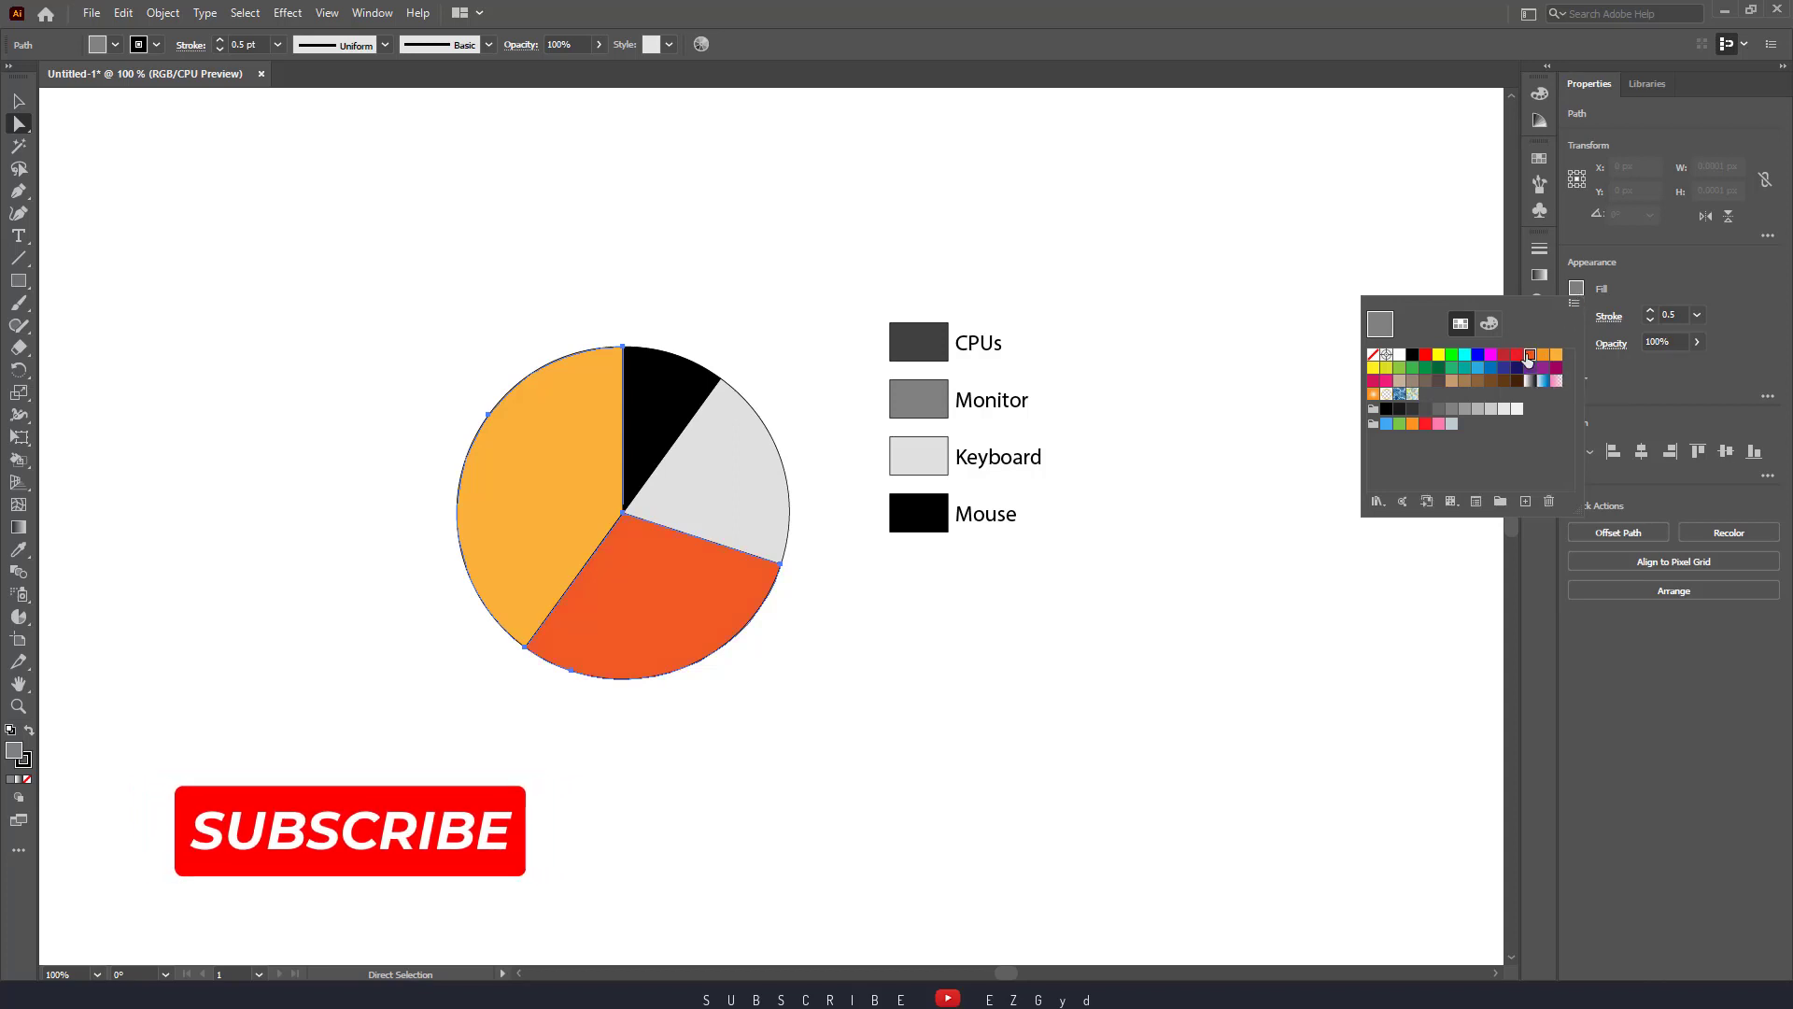
click(1033, 674)
Step: Fill the Keyboard slice of the pie with the medium orange swatch
click(753, 508)
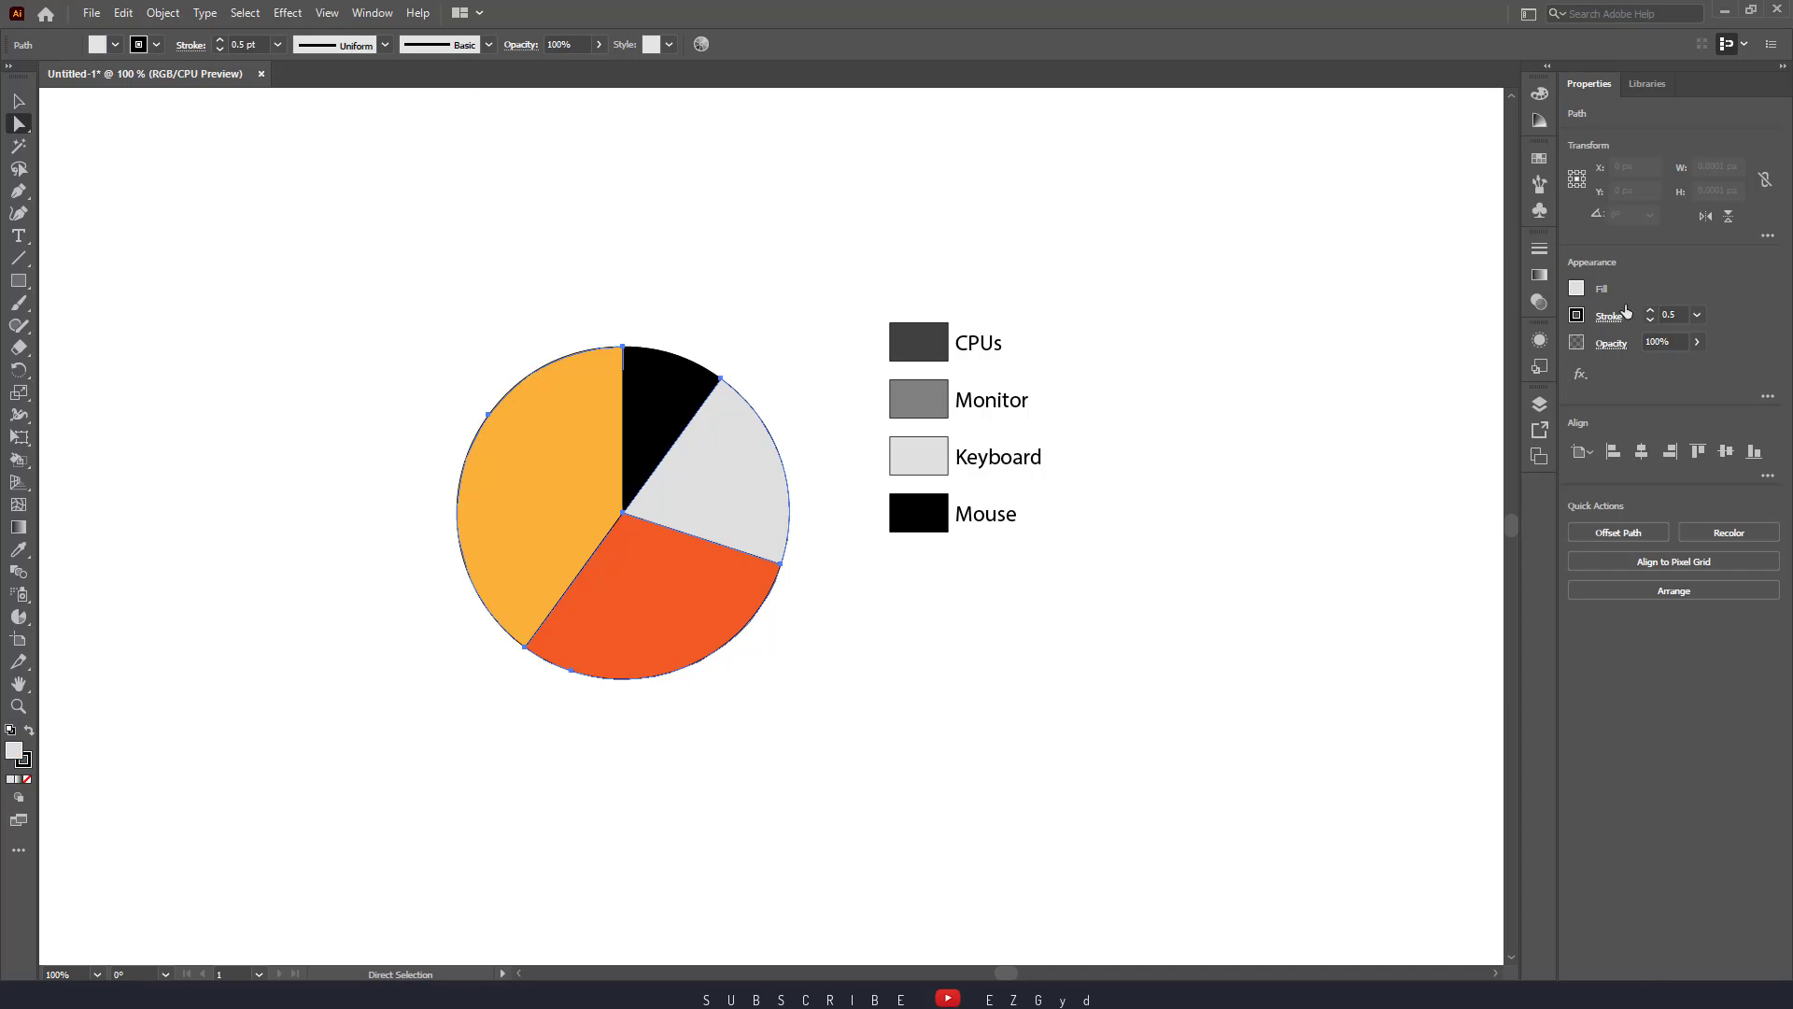
click(1579, 287)
click(1543, 355)
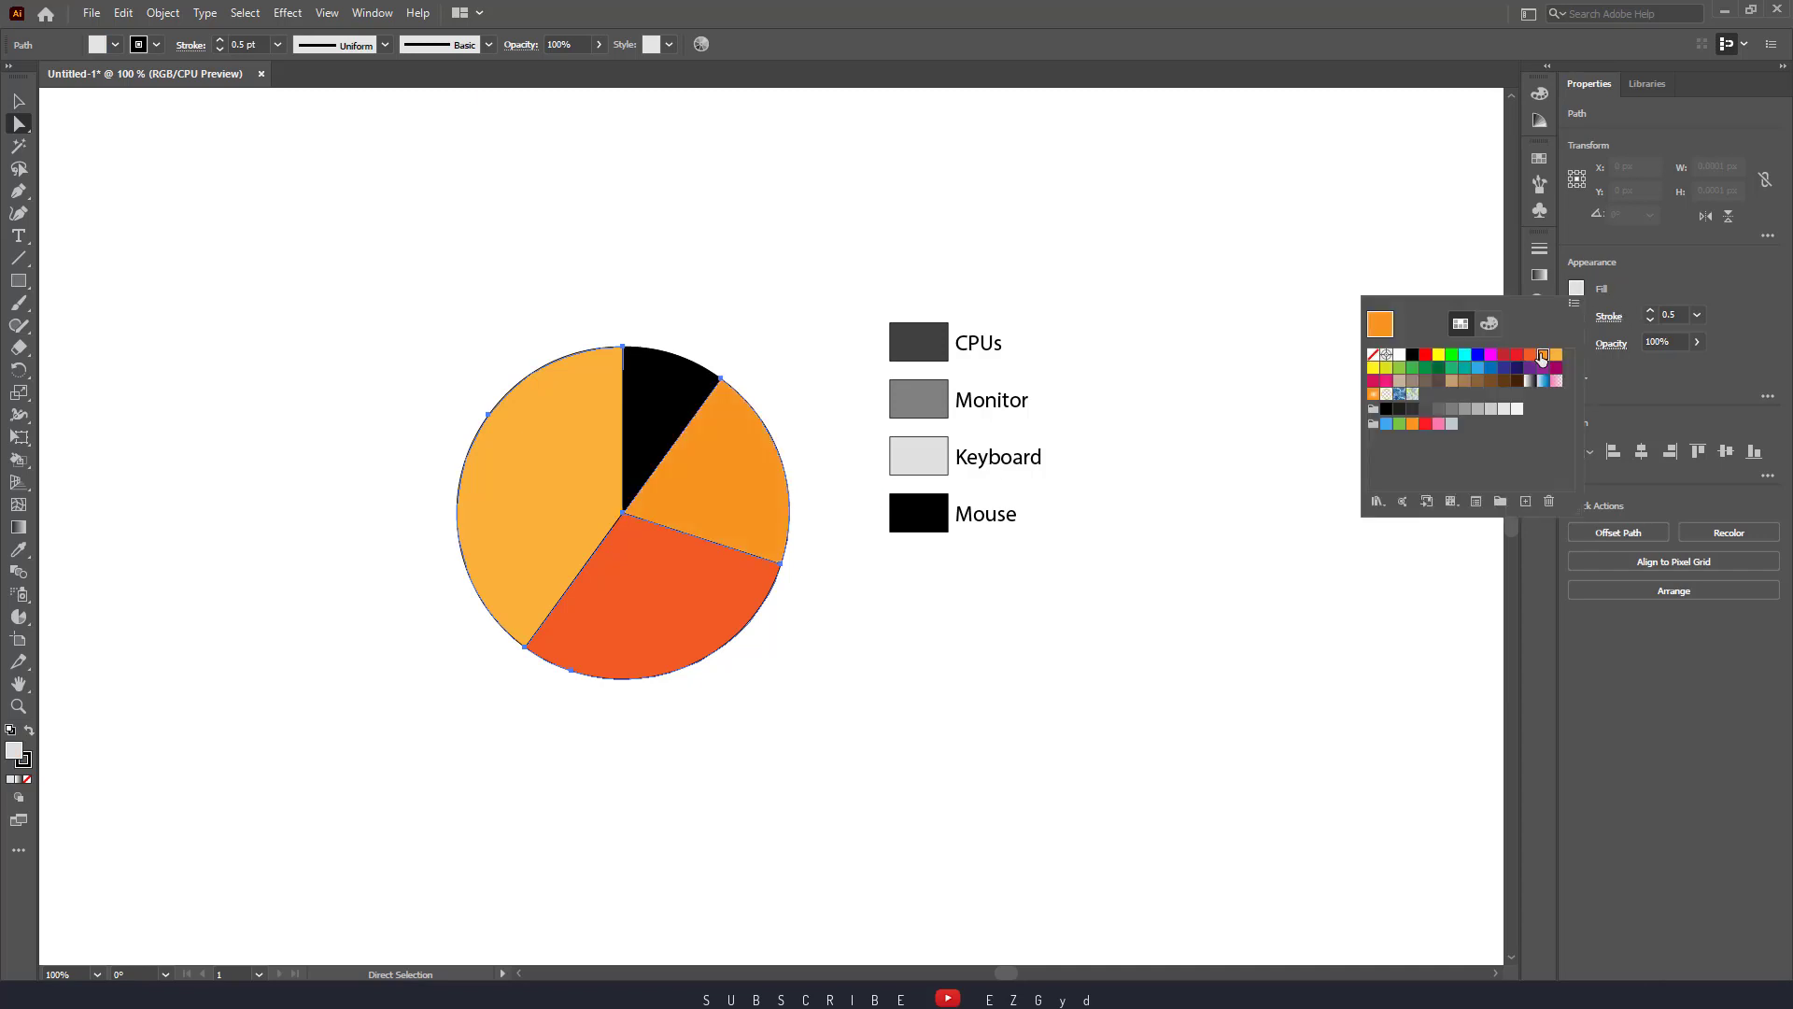
key(Escape)
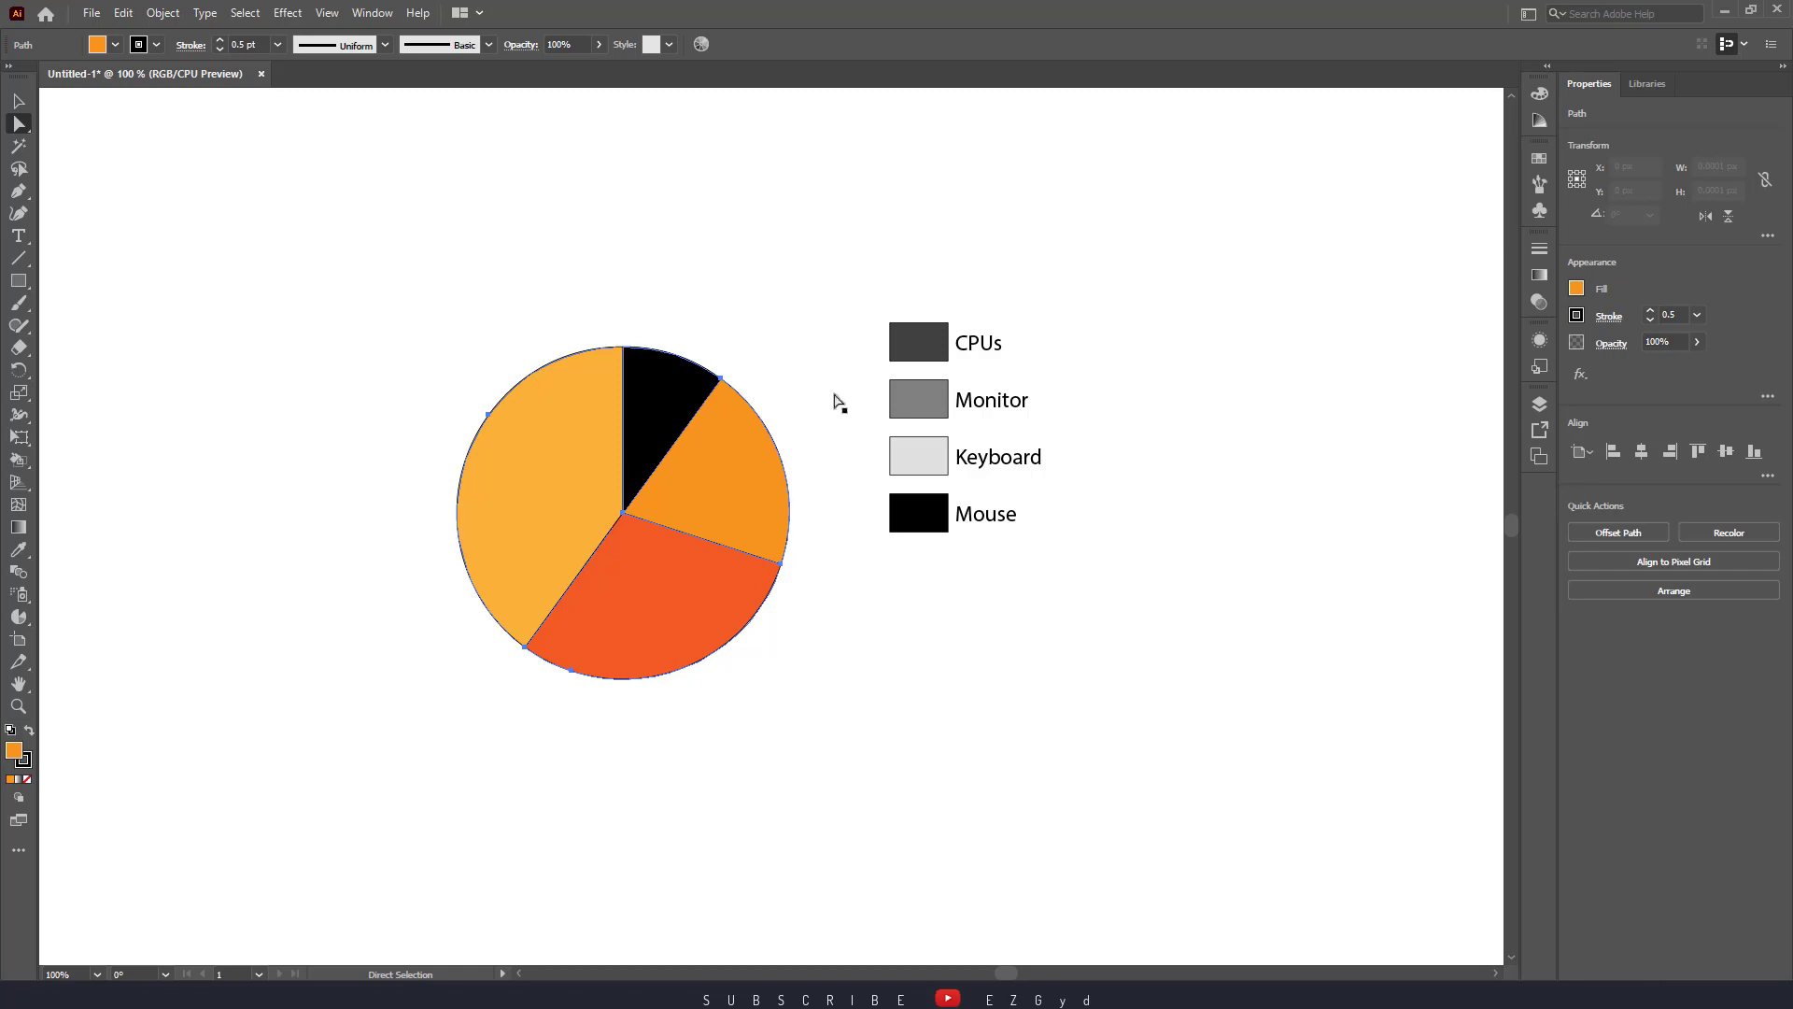
Step: Try a red fill on the Keyboard slice and undo it
click(1579, 290)
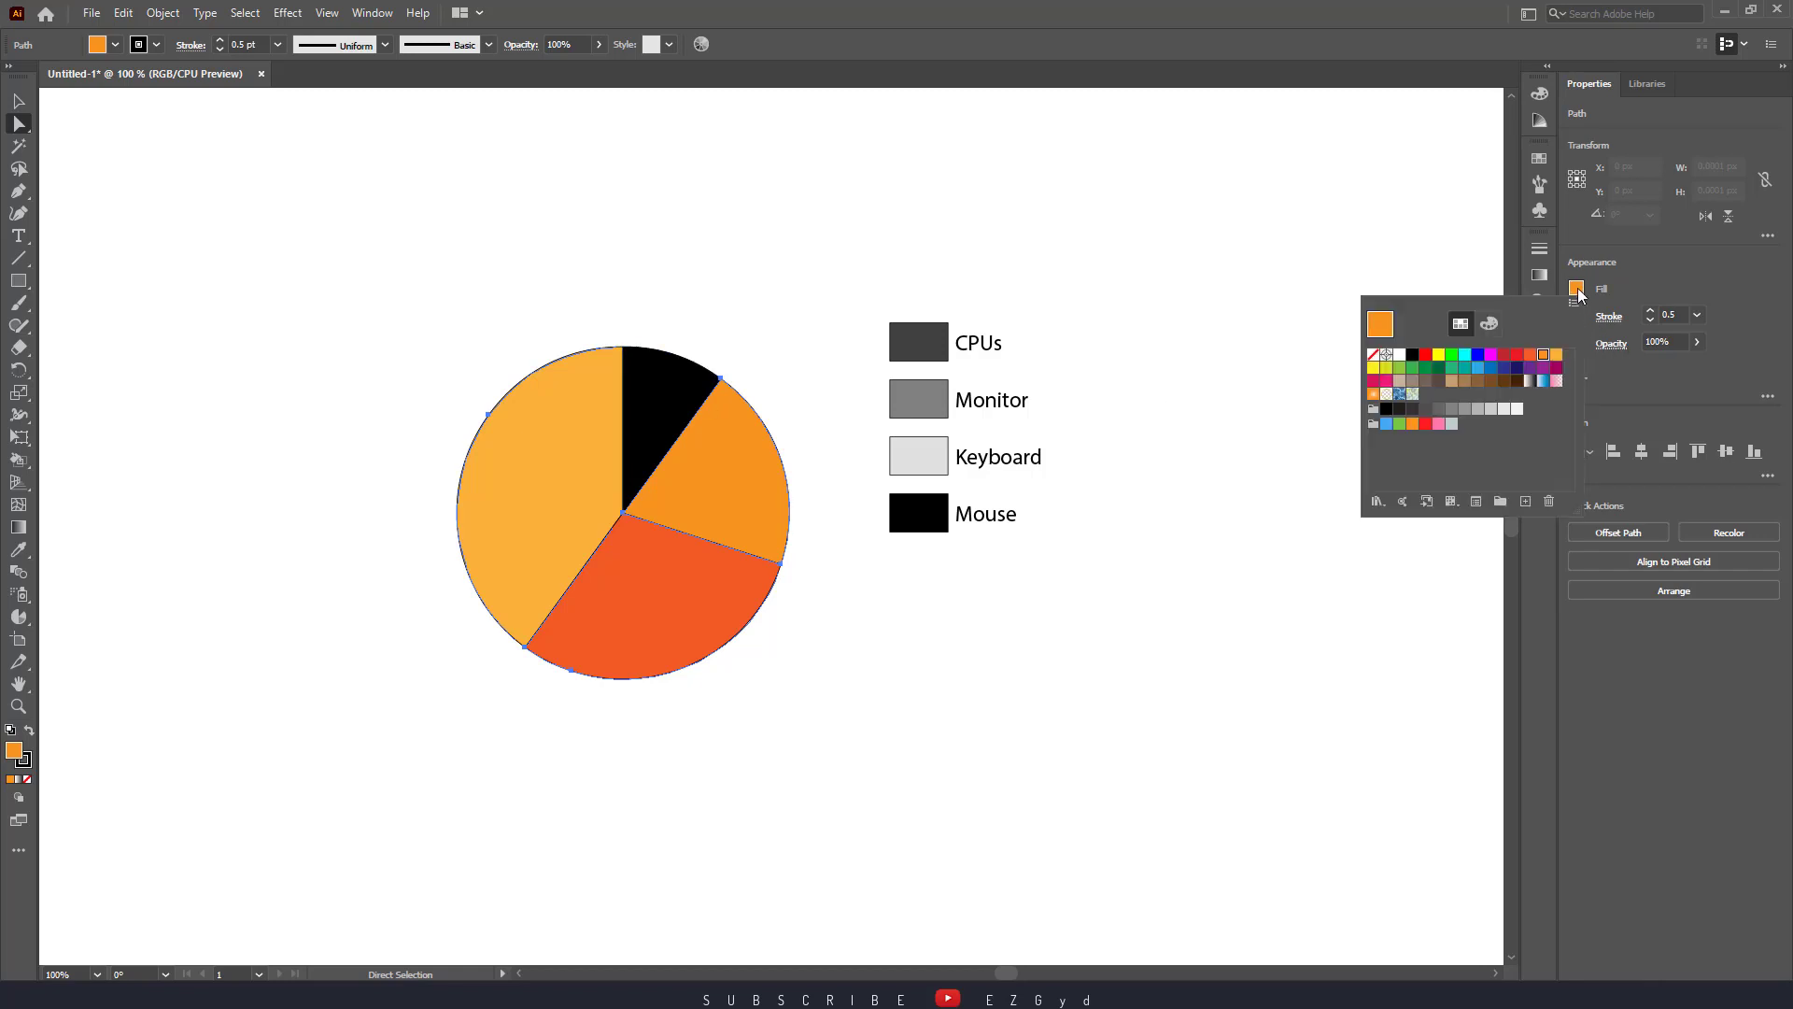
click(1516, 356)
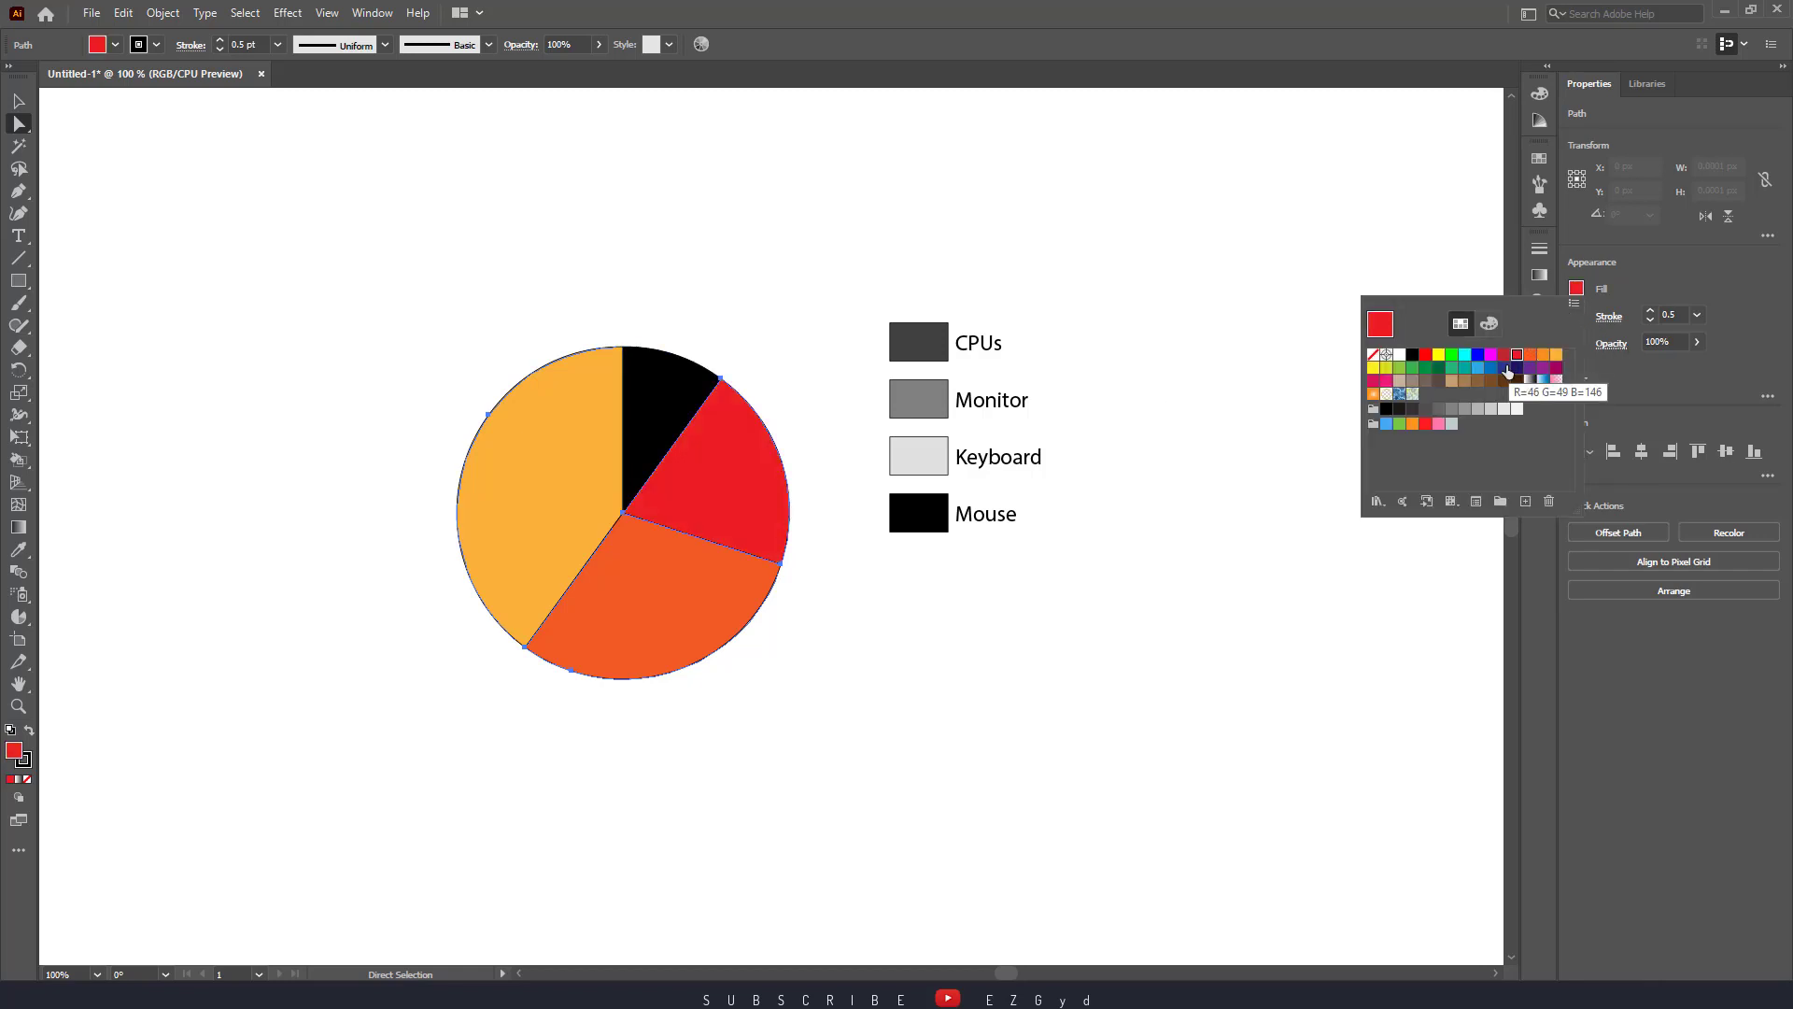
key(Escape)
key(ctrl+z)
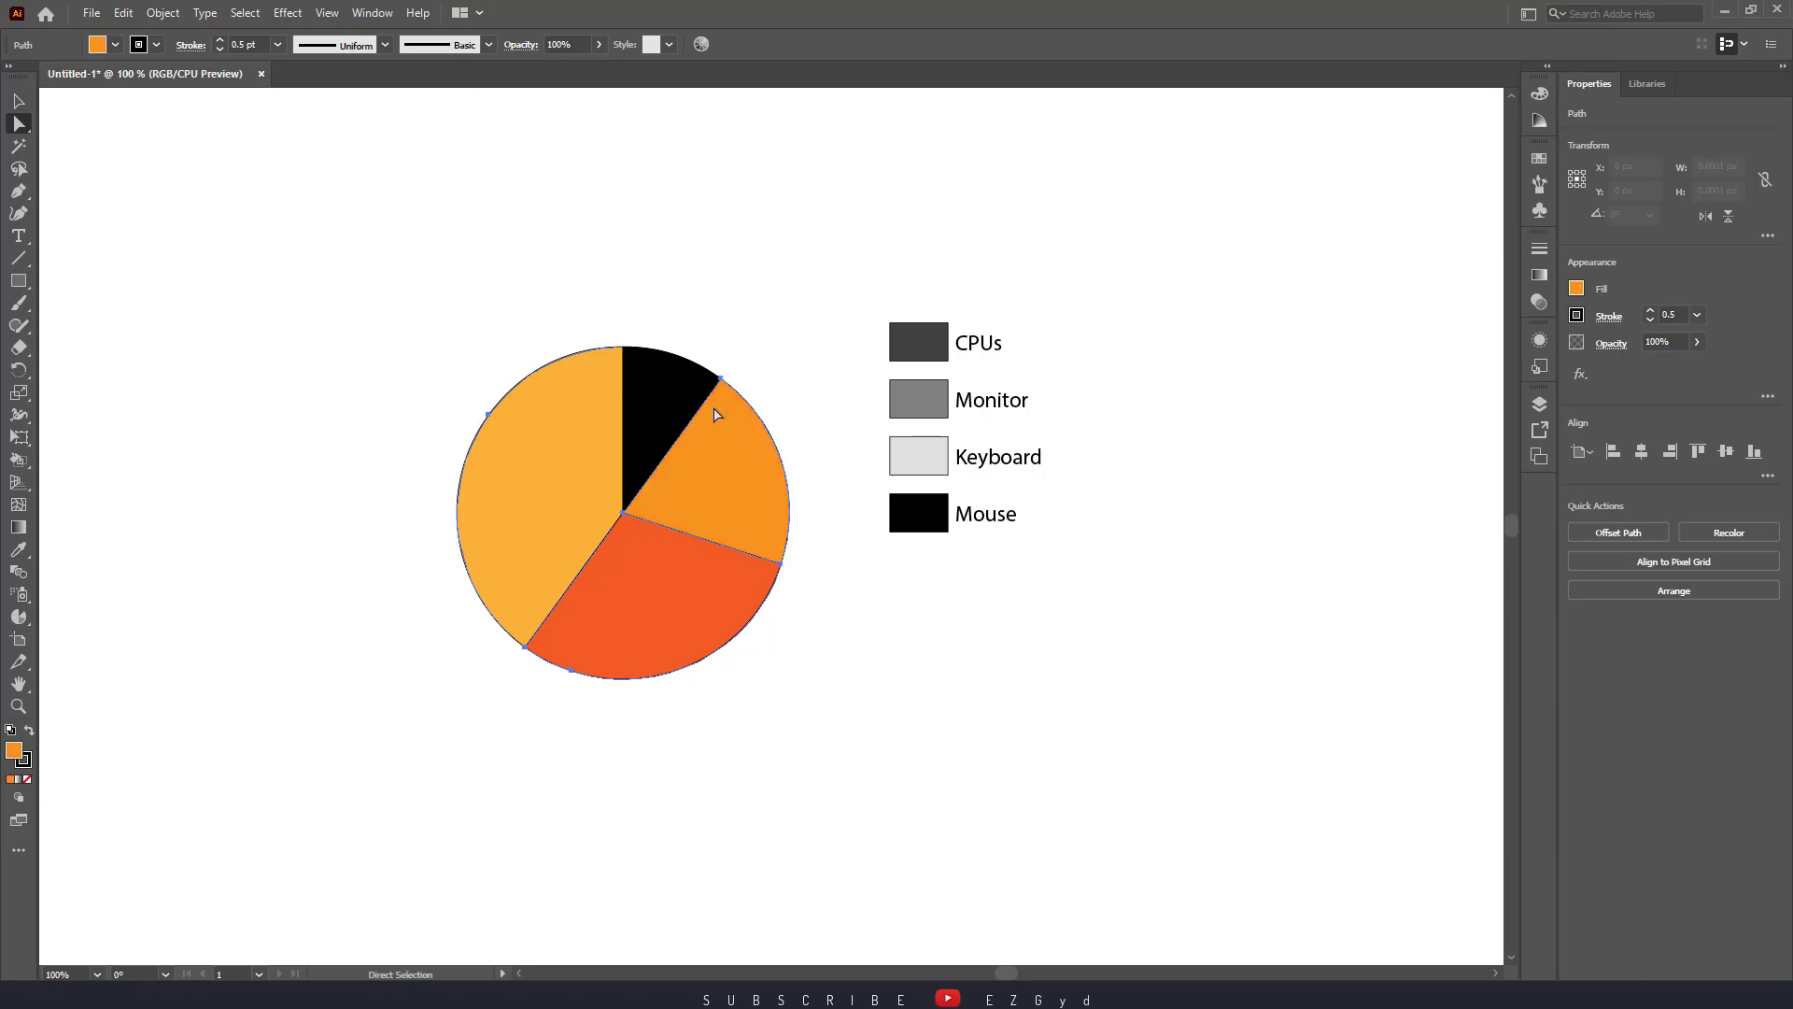
Step: Fill the Mouse slice of the pie with red (R=237 G=28 B=36)
click(664, 401)
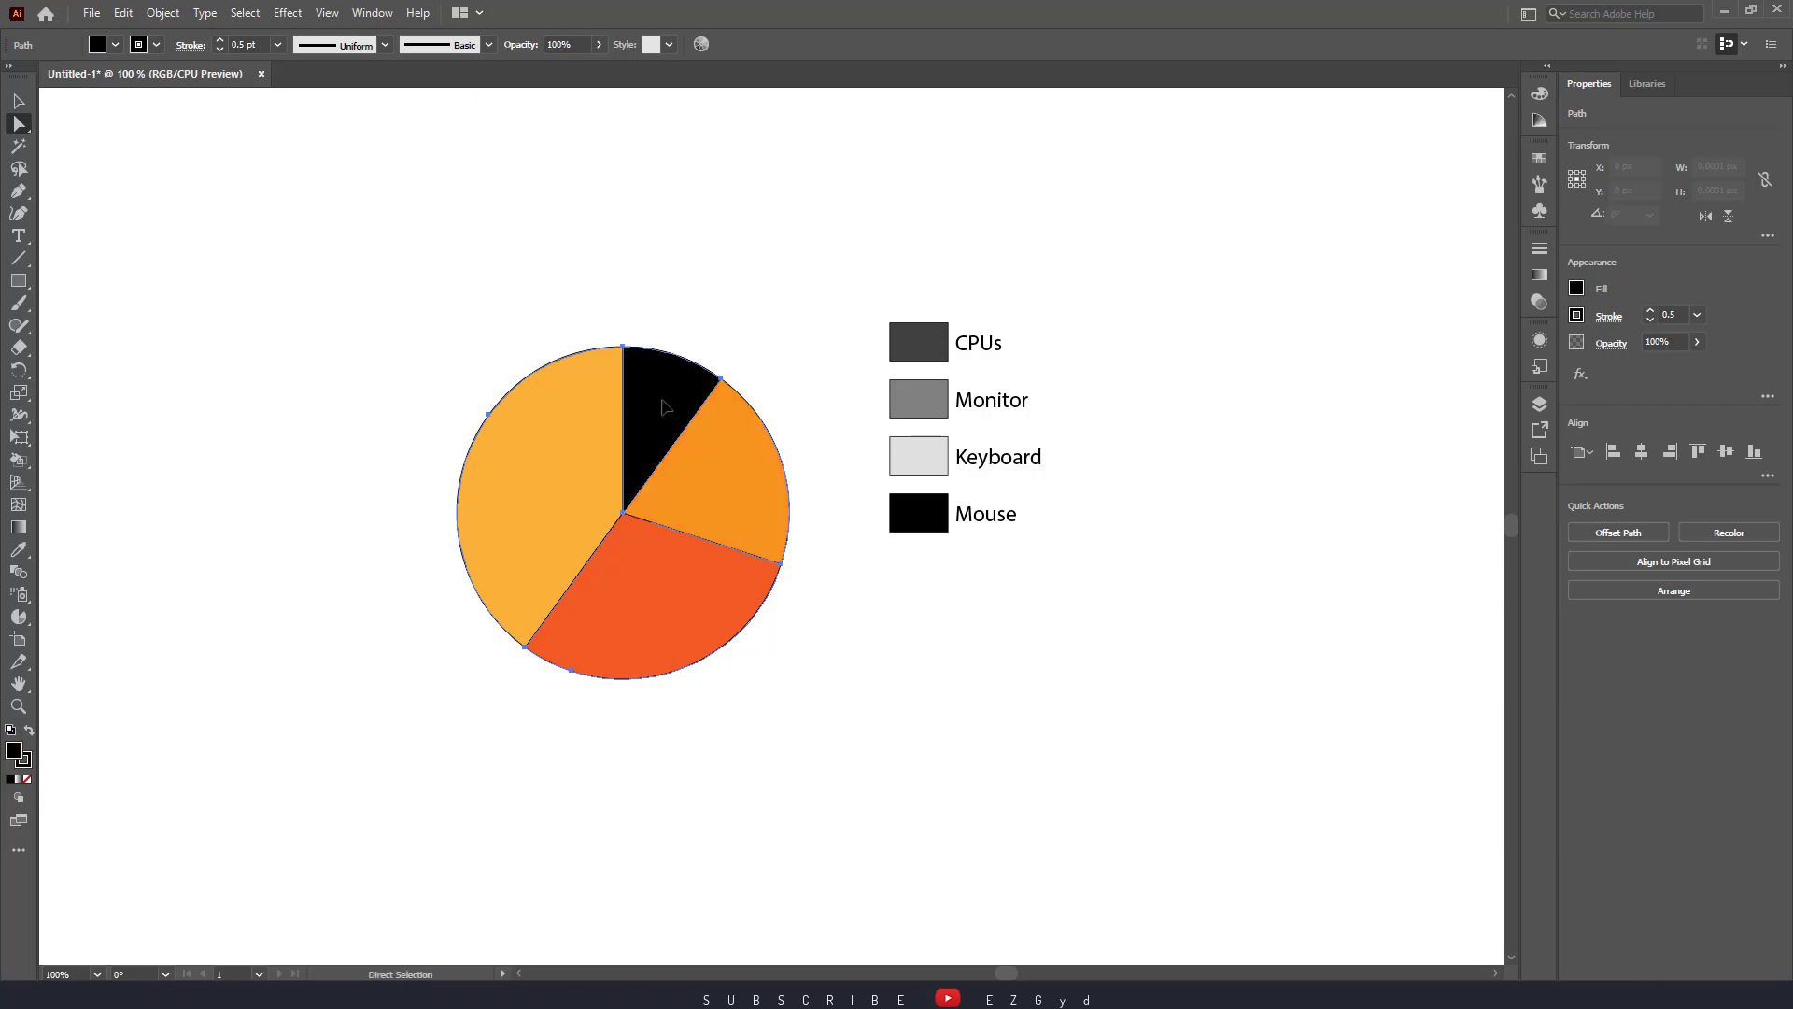
click(1580, 291)
click(1524, 356)
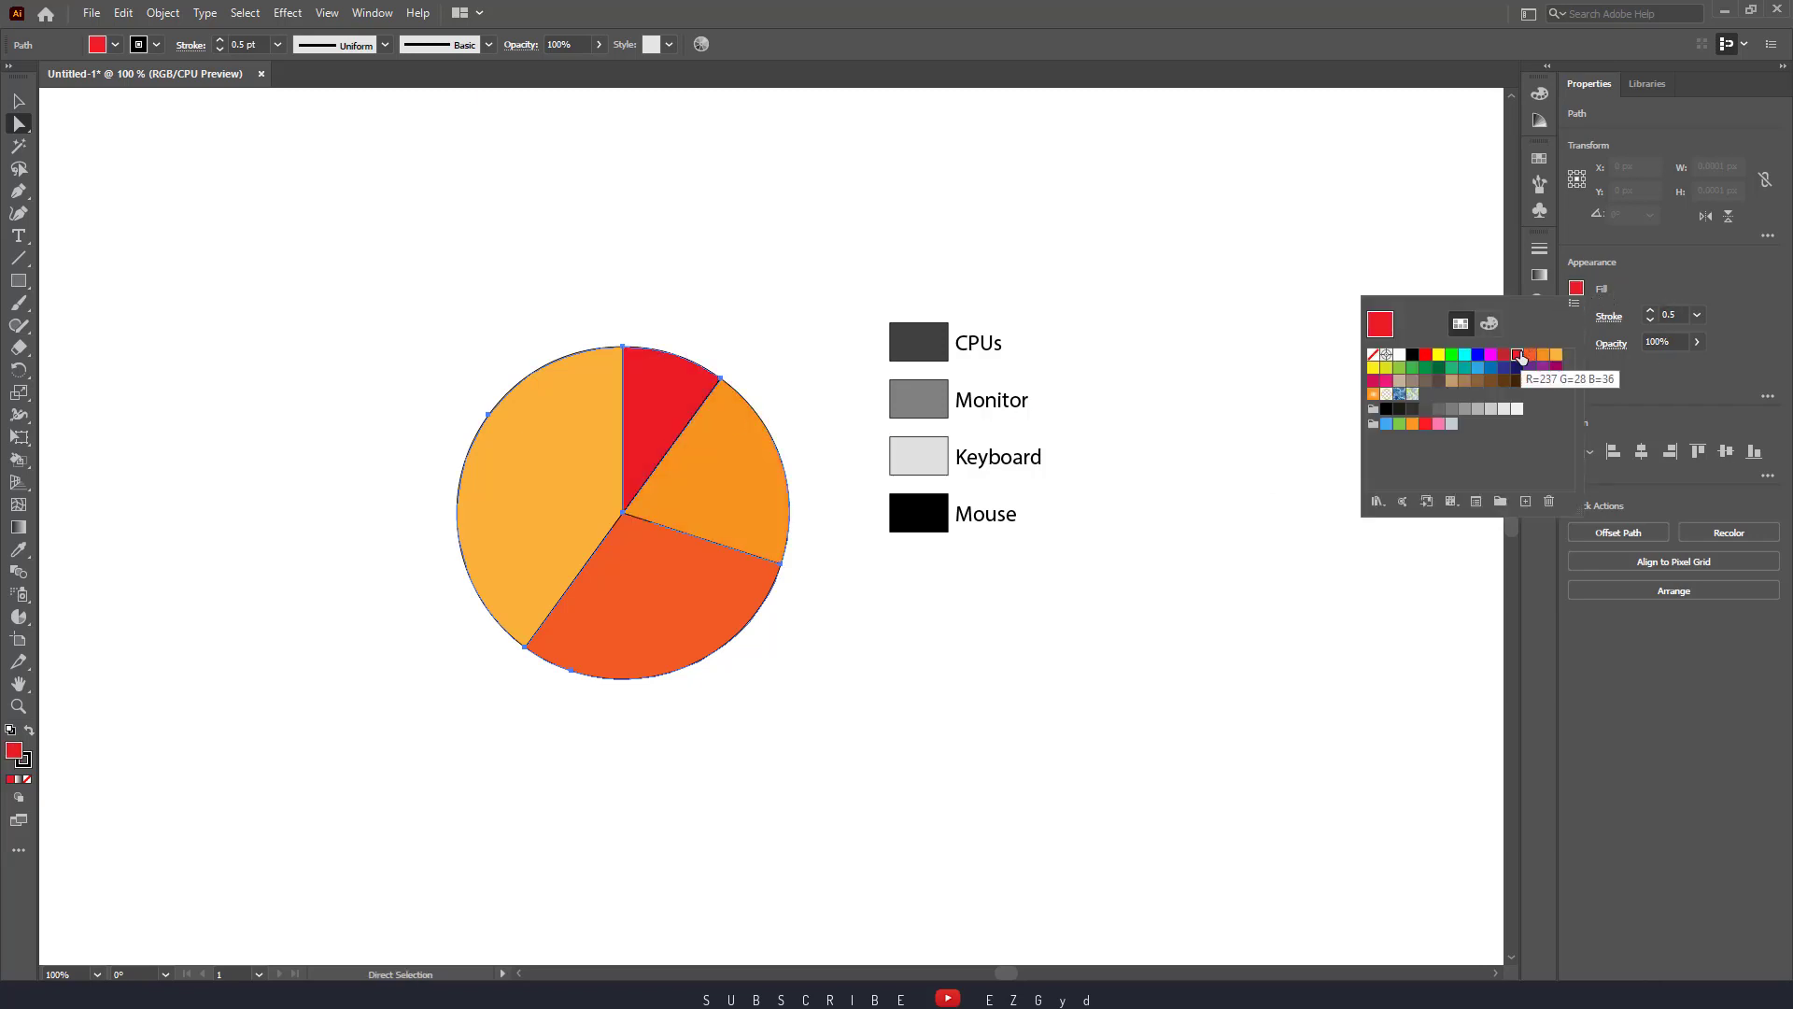
key(Escape)
Step: Fill the CPUs legend box with light orange (R=251 G=176 B=59) and the Monitor legend box with red-orange
click(934, 347)
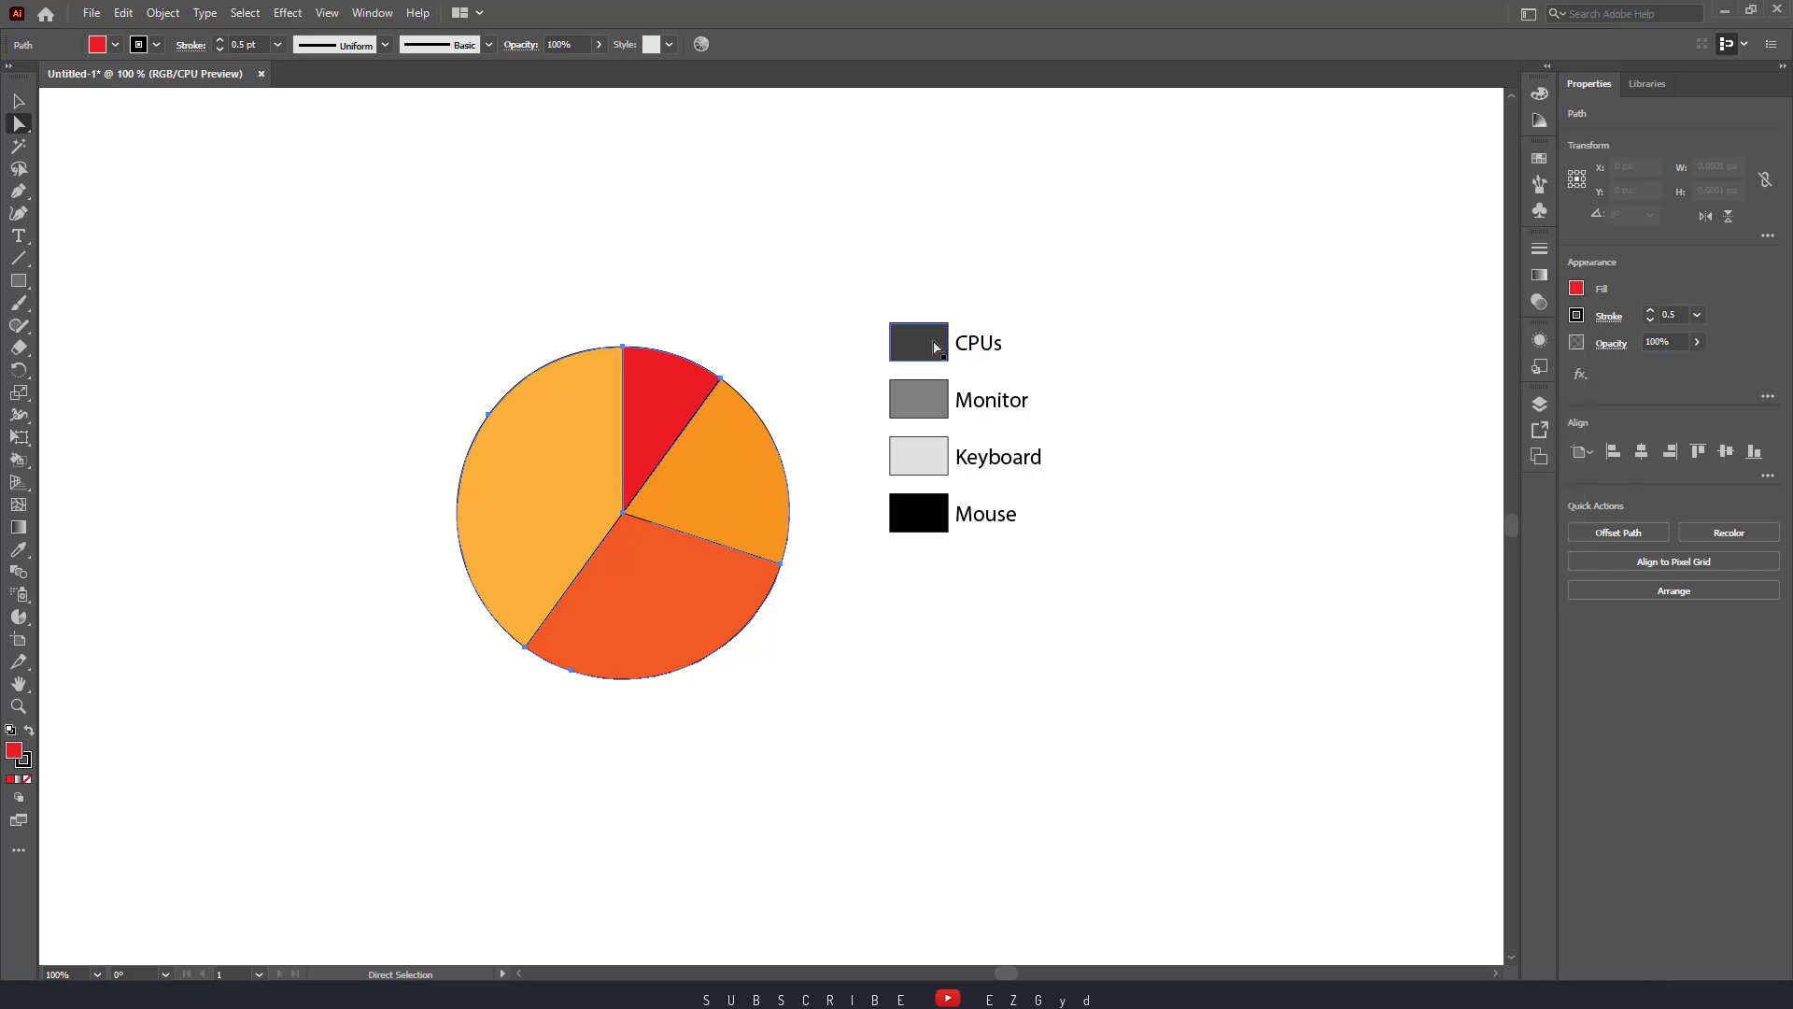
click(1577, 290)
click(1552, 360)
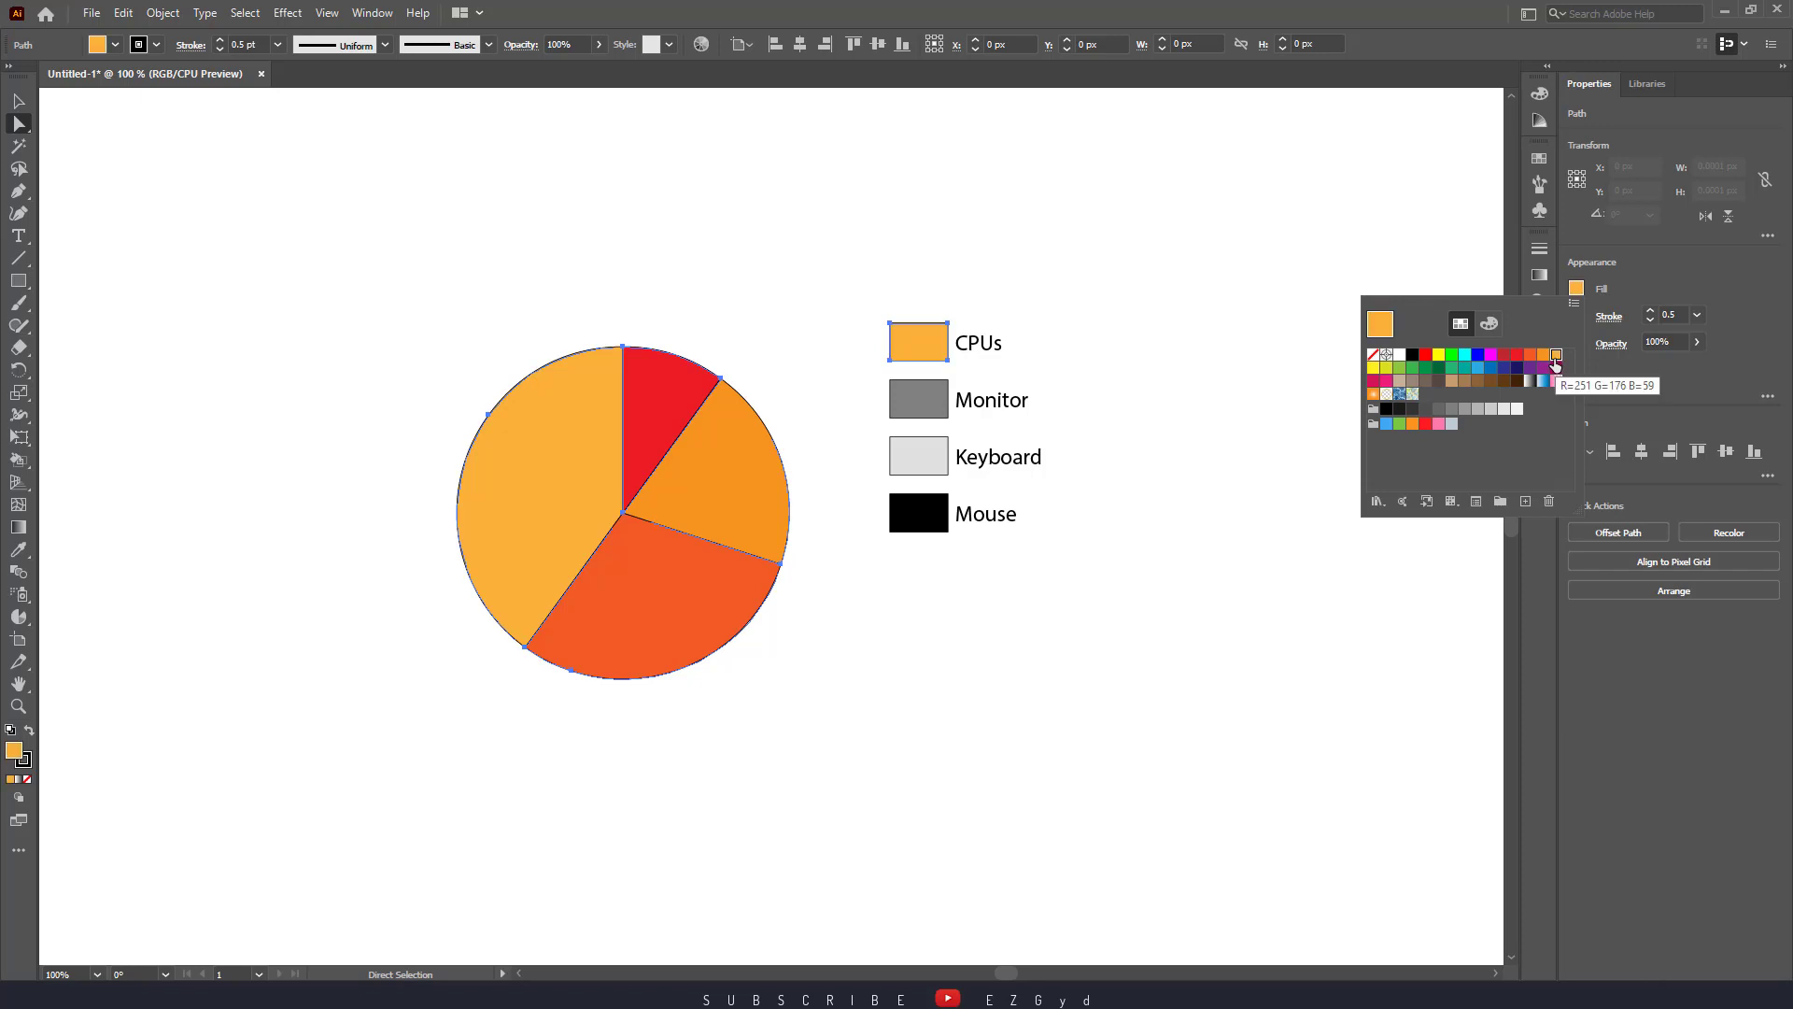
key(Escape)
click(941, 407)
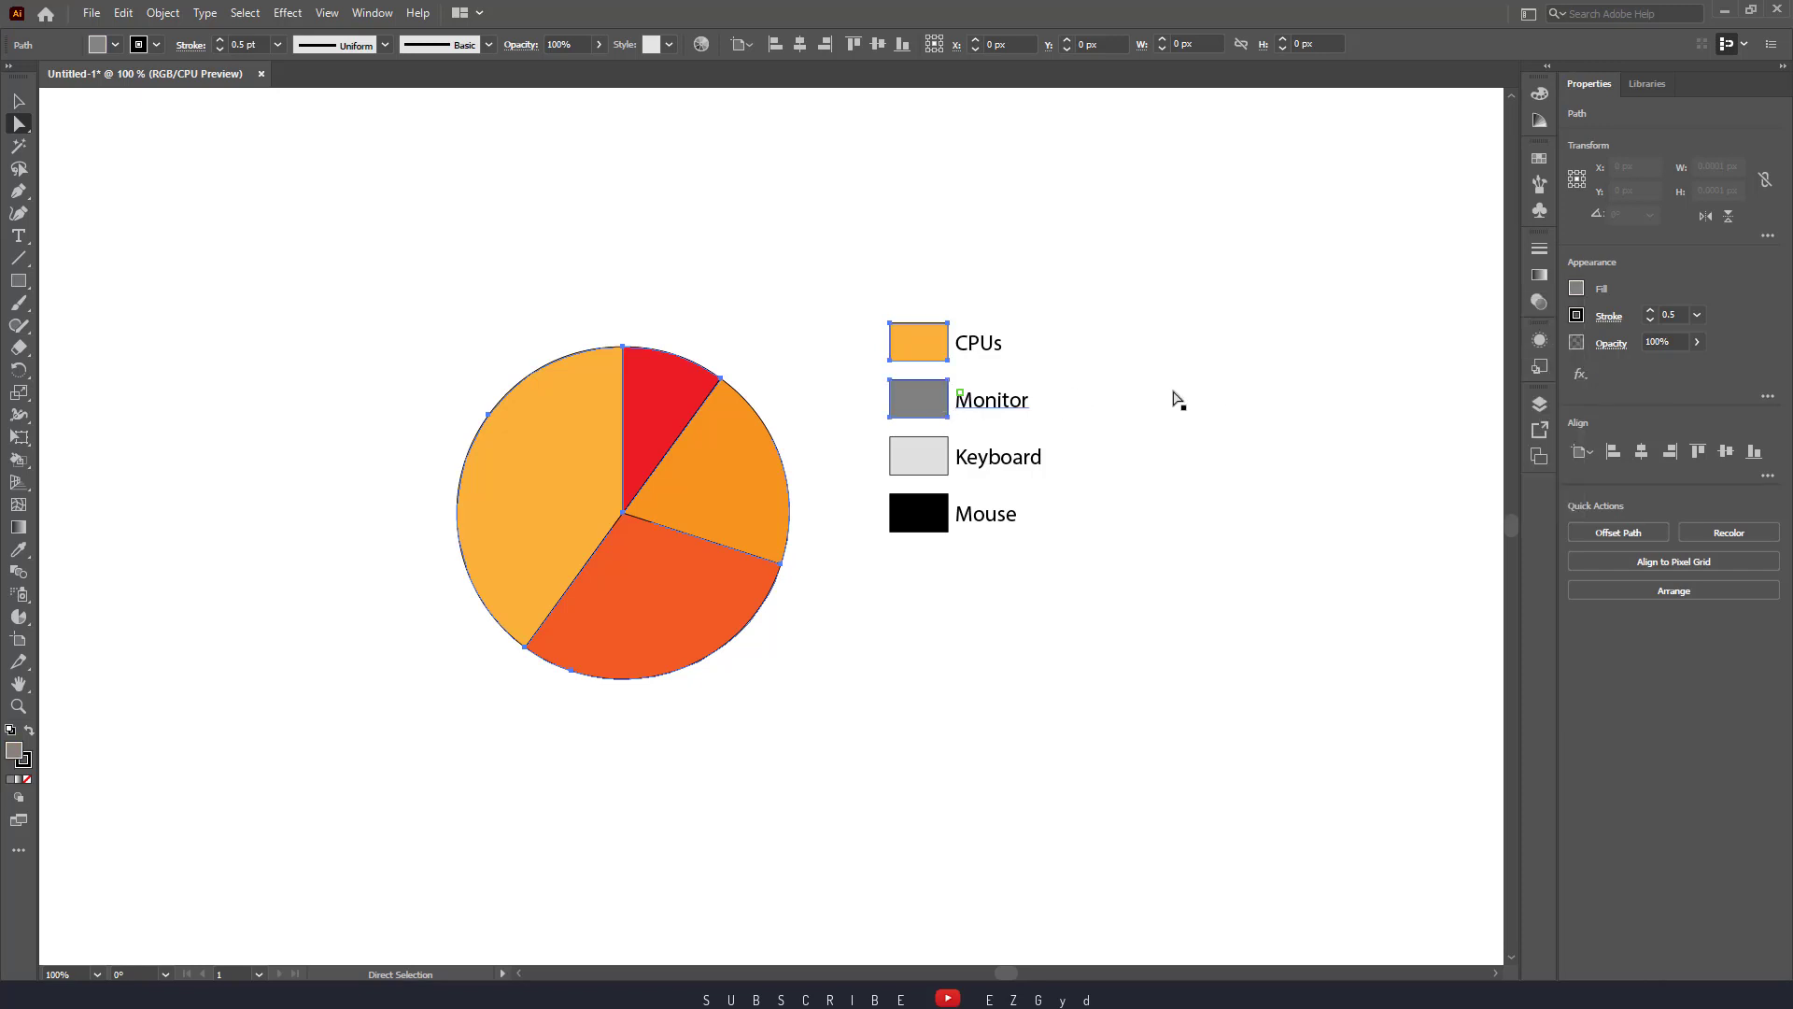
click(1577, 289)
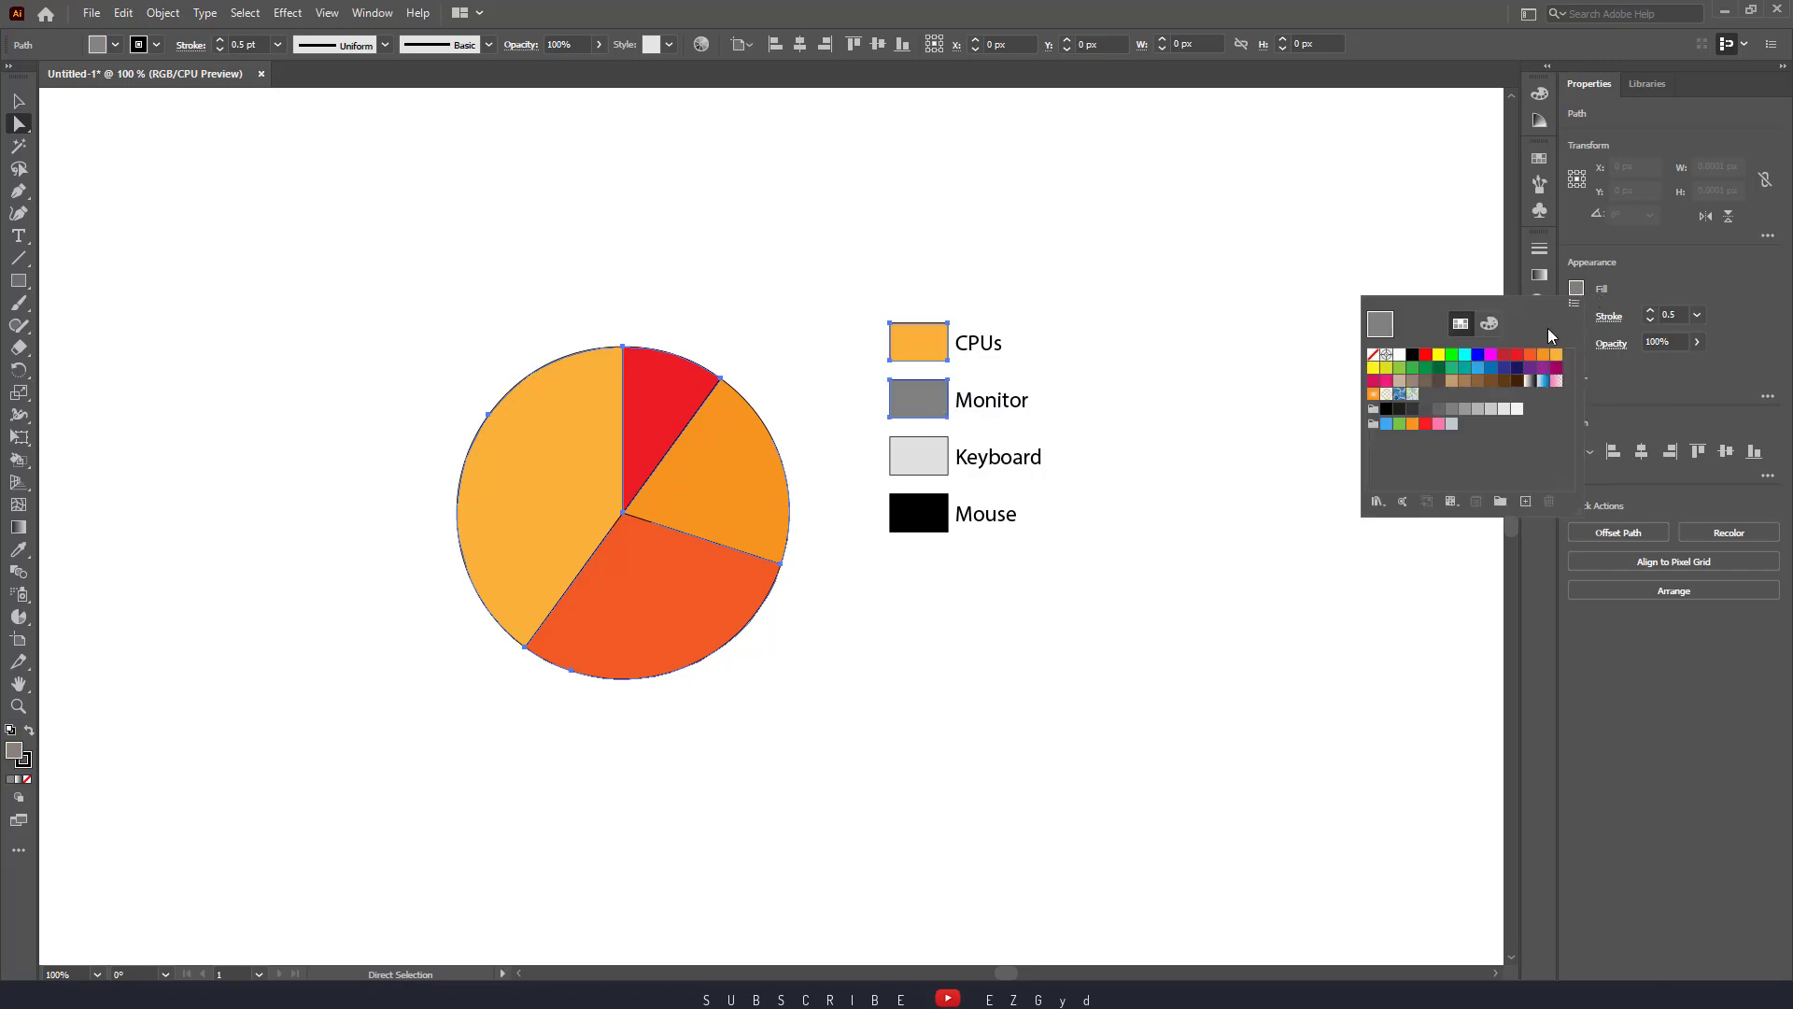
click(1530, 356)
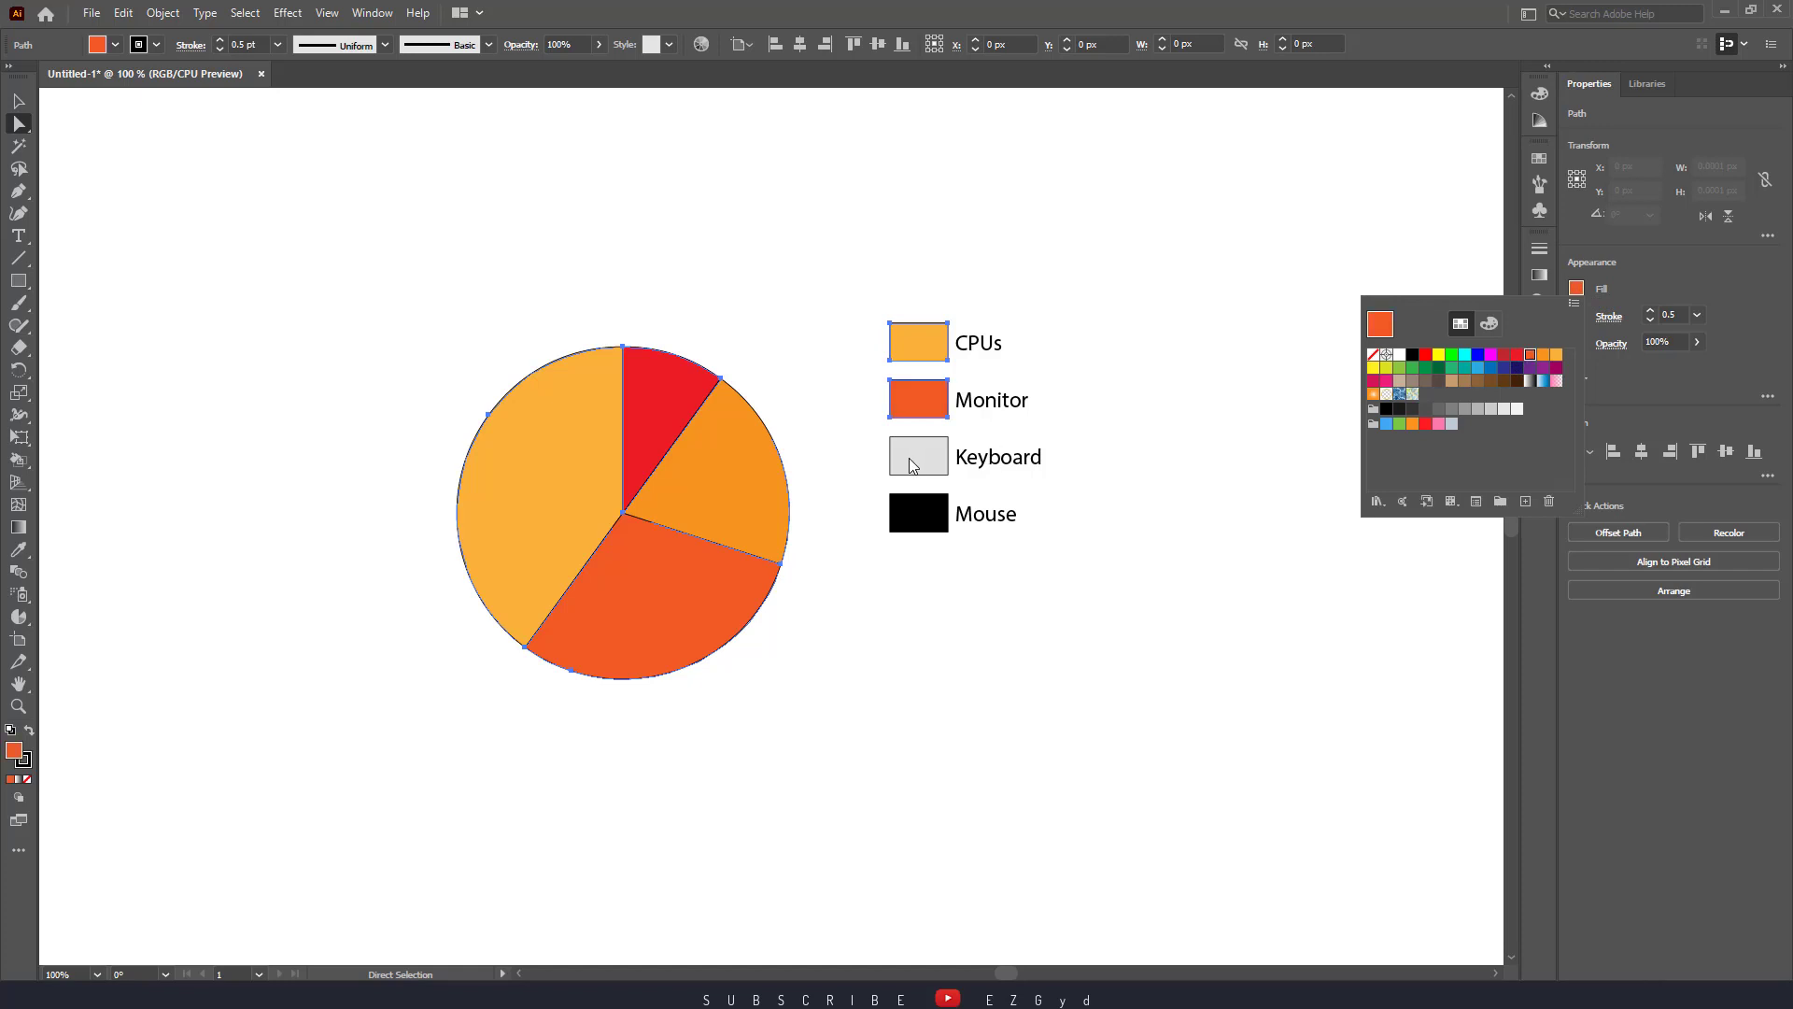
Step: Try a medium orange fill on the Monitor legend box and return it to red-orange
click(1578, 292)
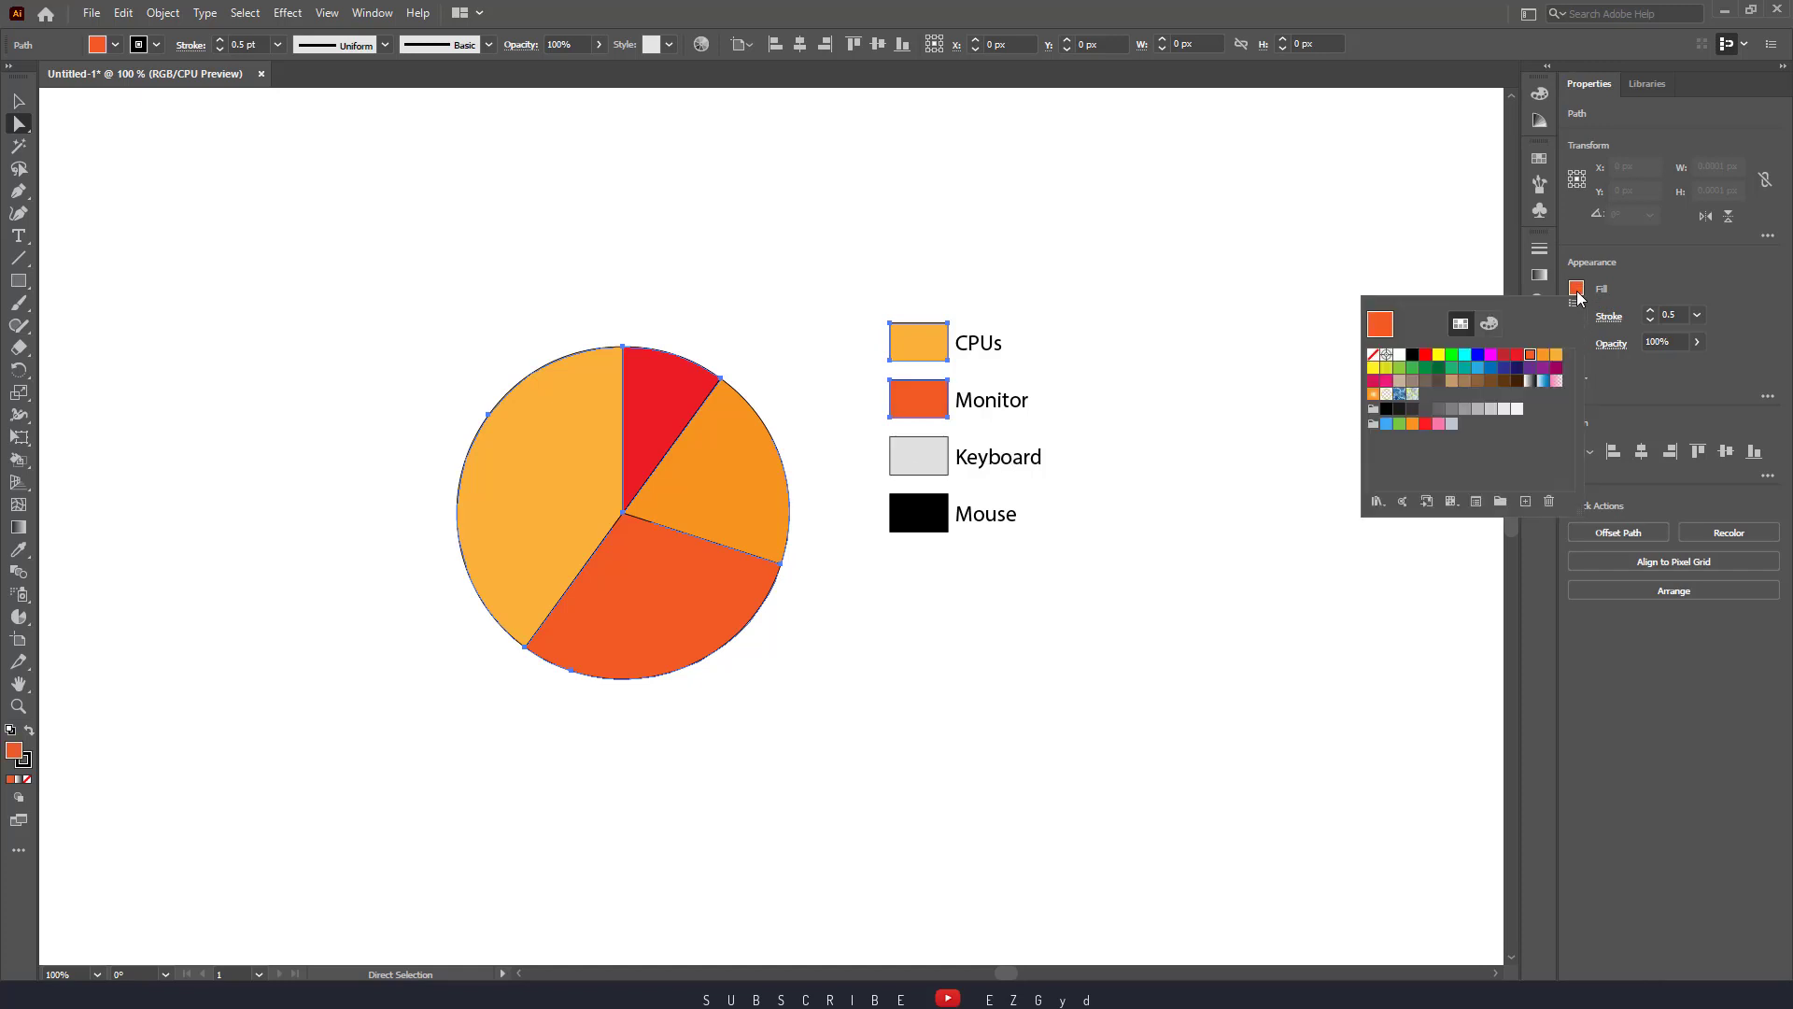
click(1544, 355)
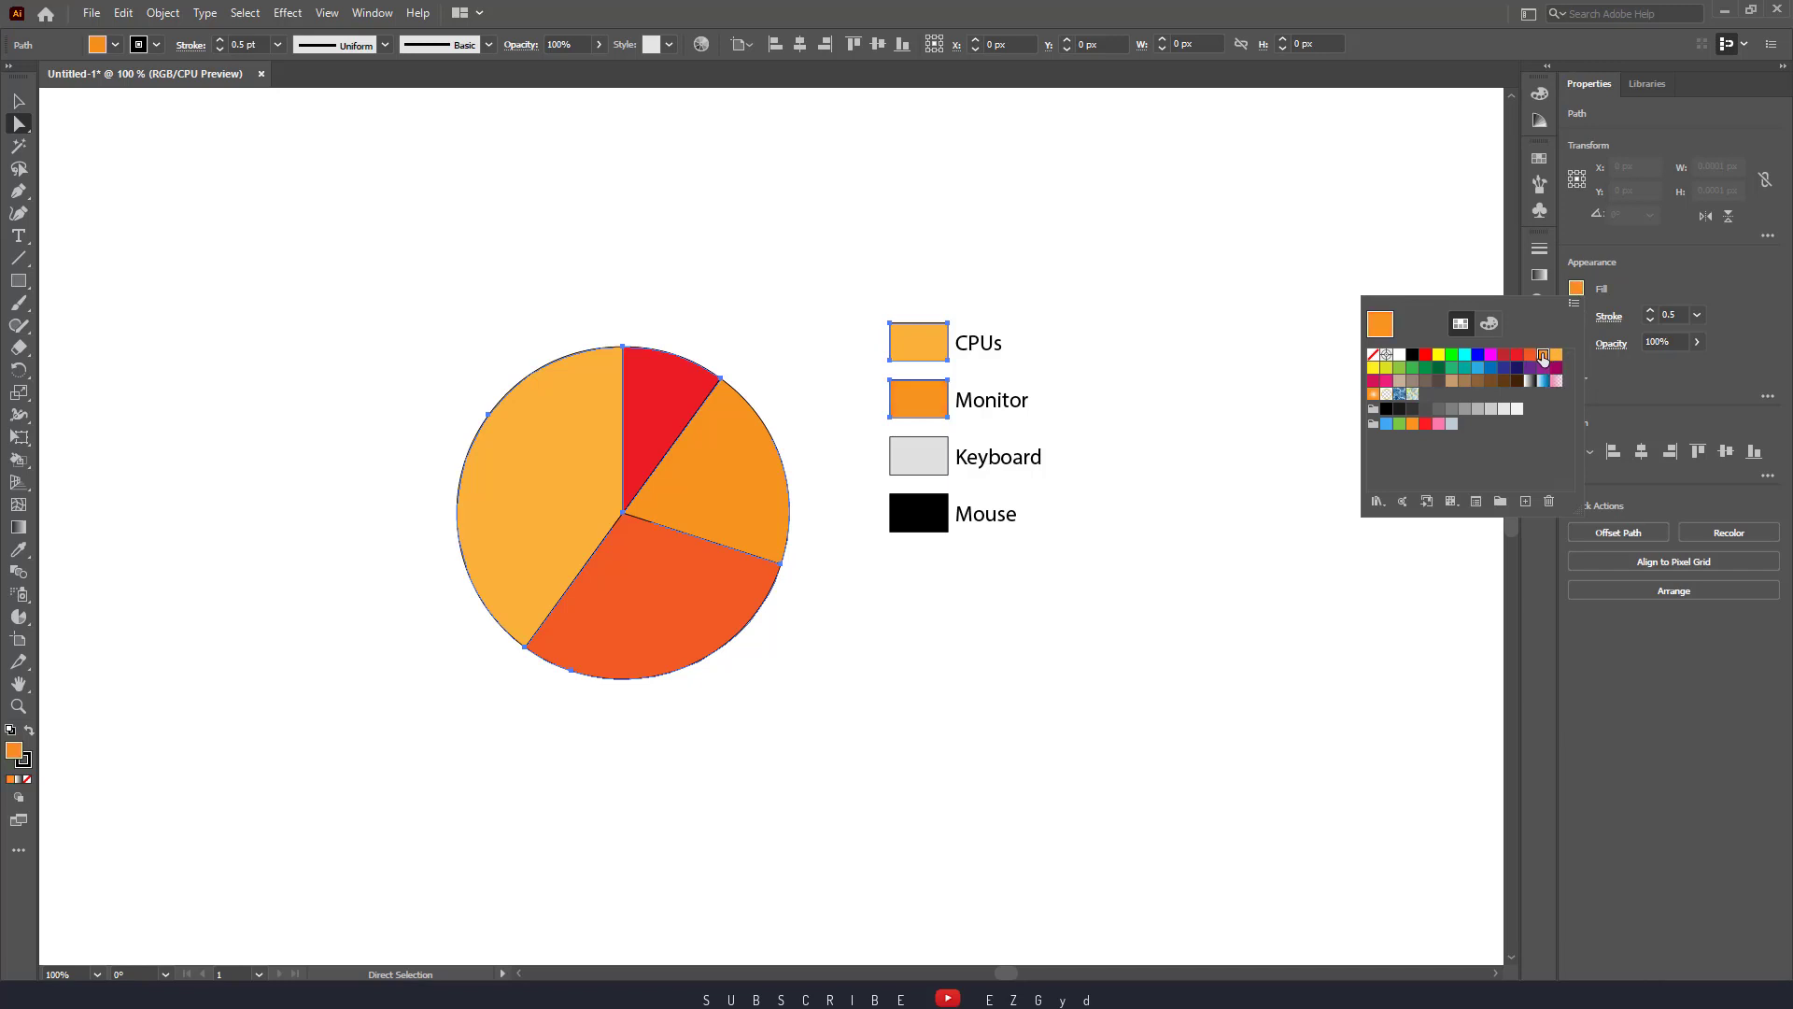
click(1530, 356)
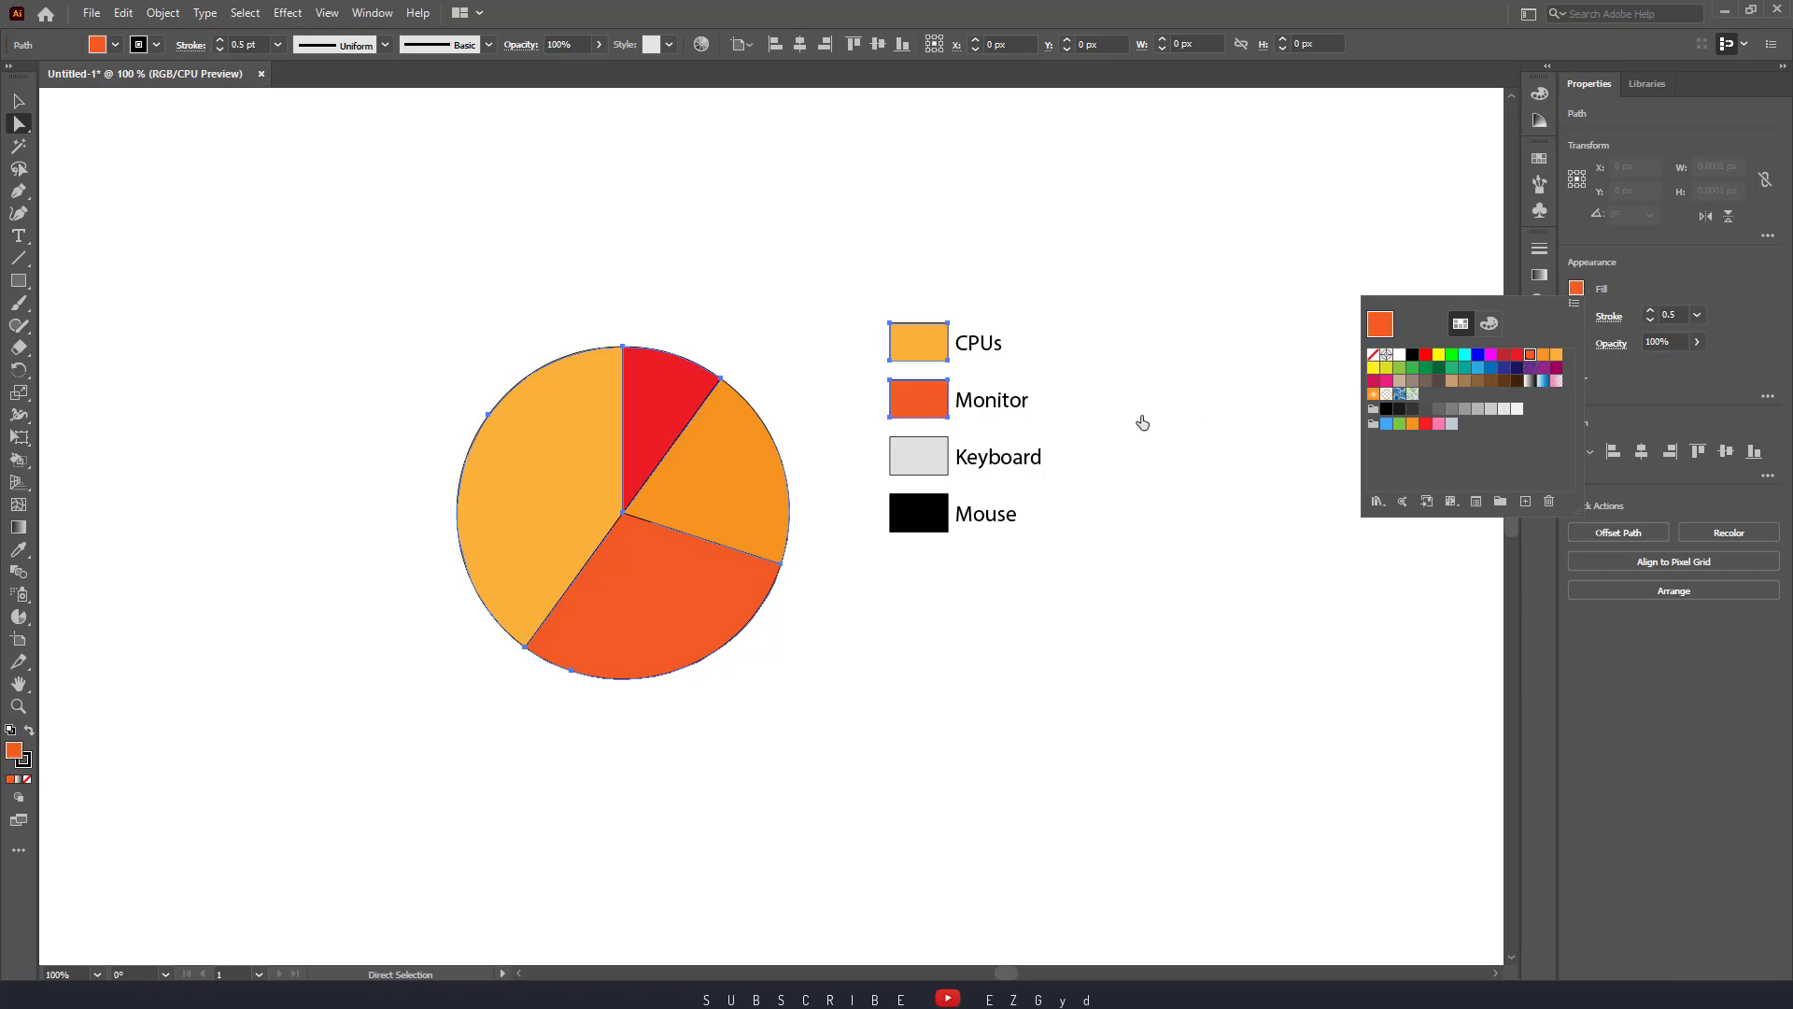
Step: Fill the Keyboard legend box with the same medium orange as its pie slice
click(932, 463)
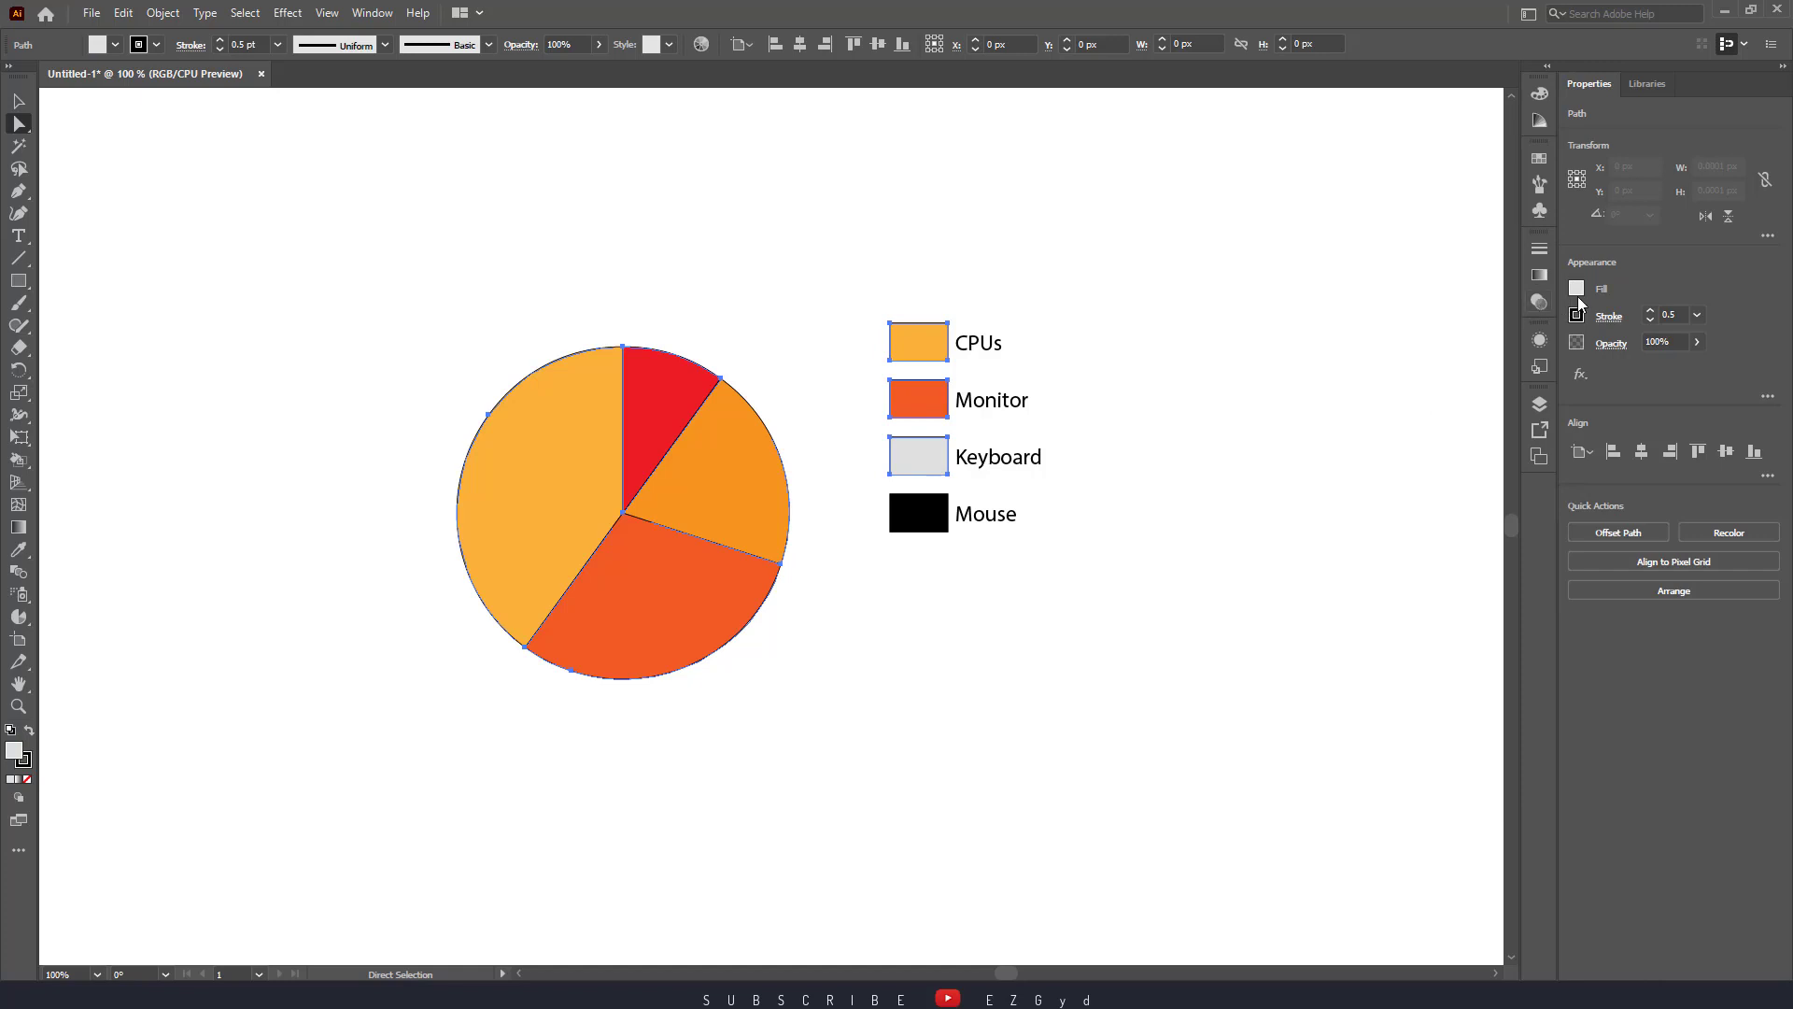
click(1578, 296)
click(1544, 355)
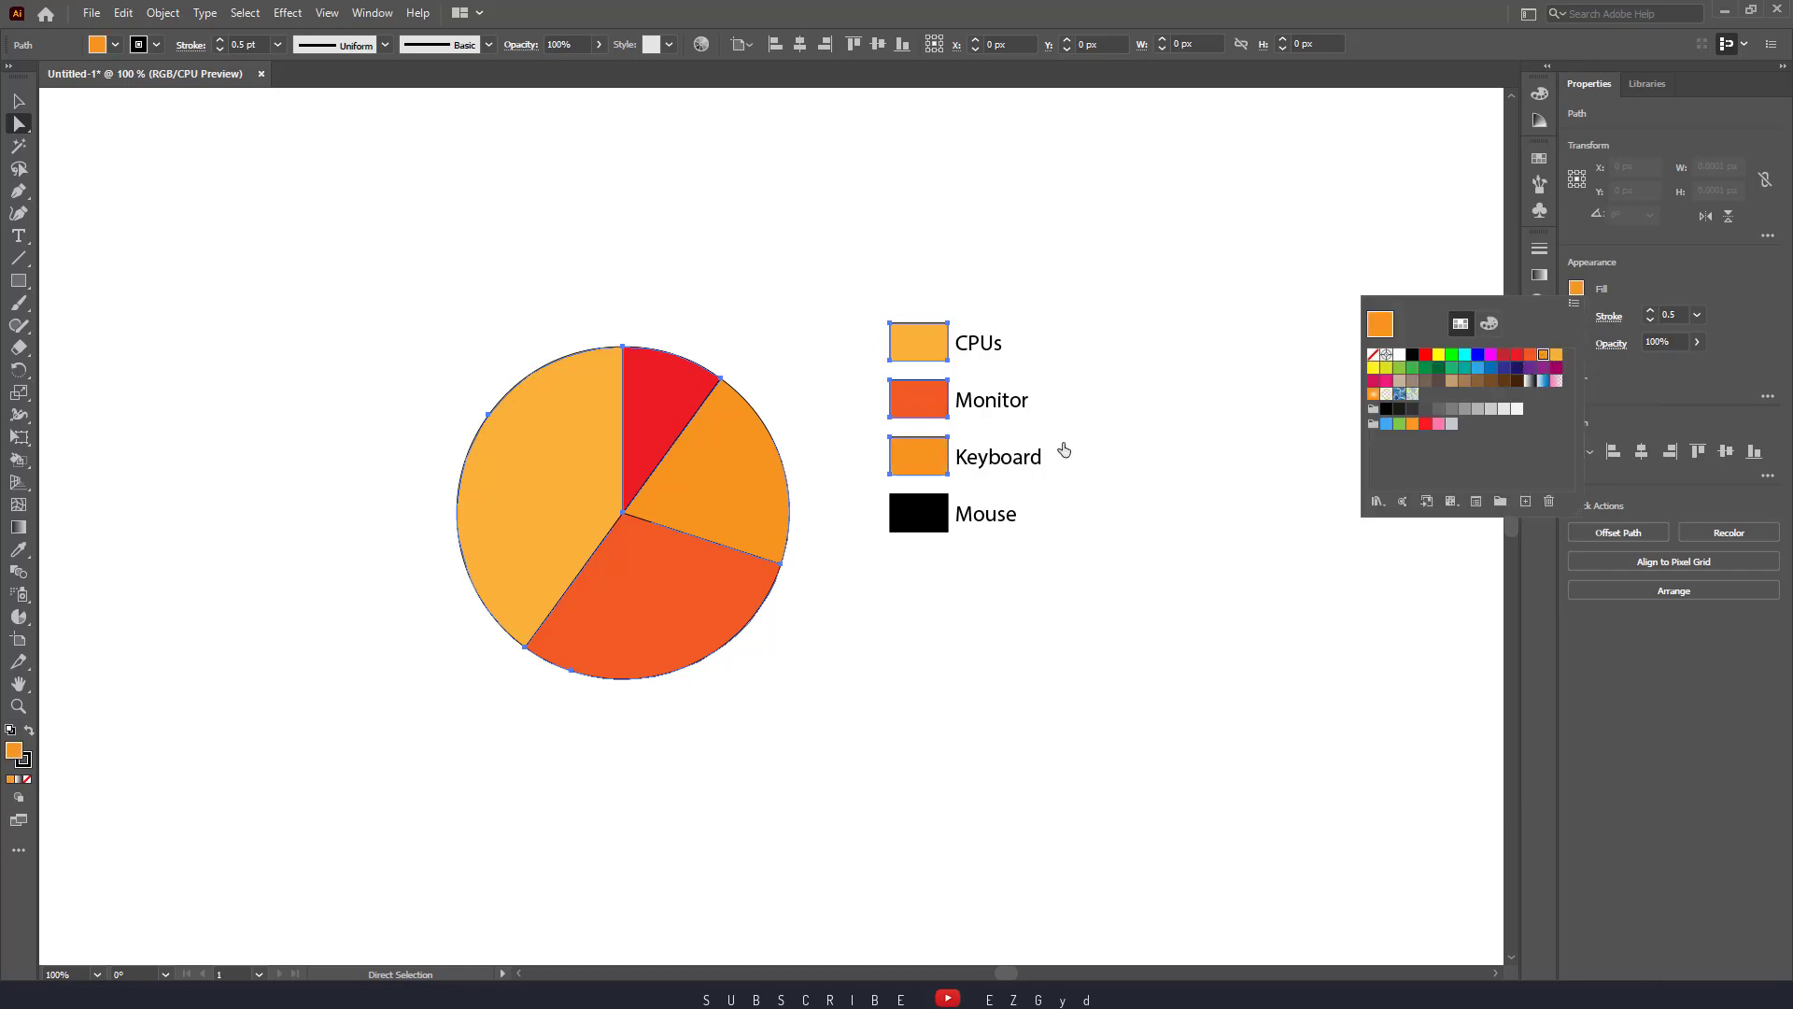
Step: Fill the Mouse legend box with the same red as its pie slice
click(921, 512)
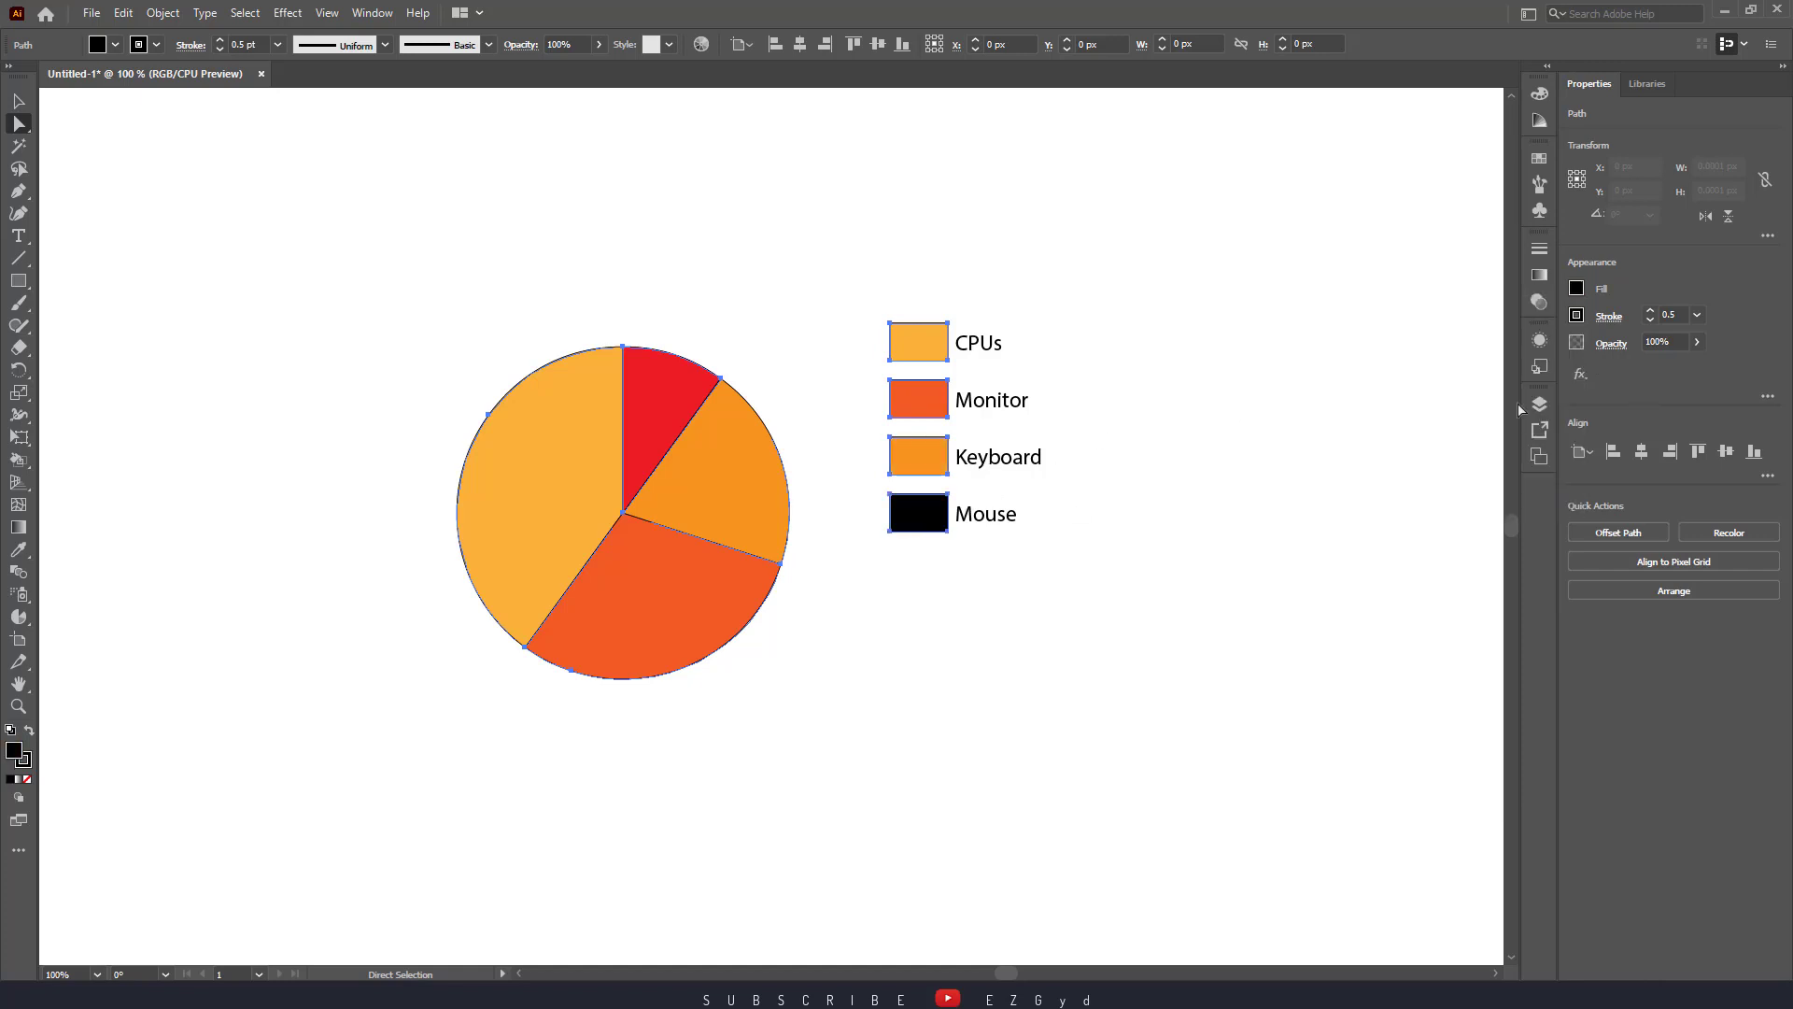
click(1578, 292)
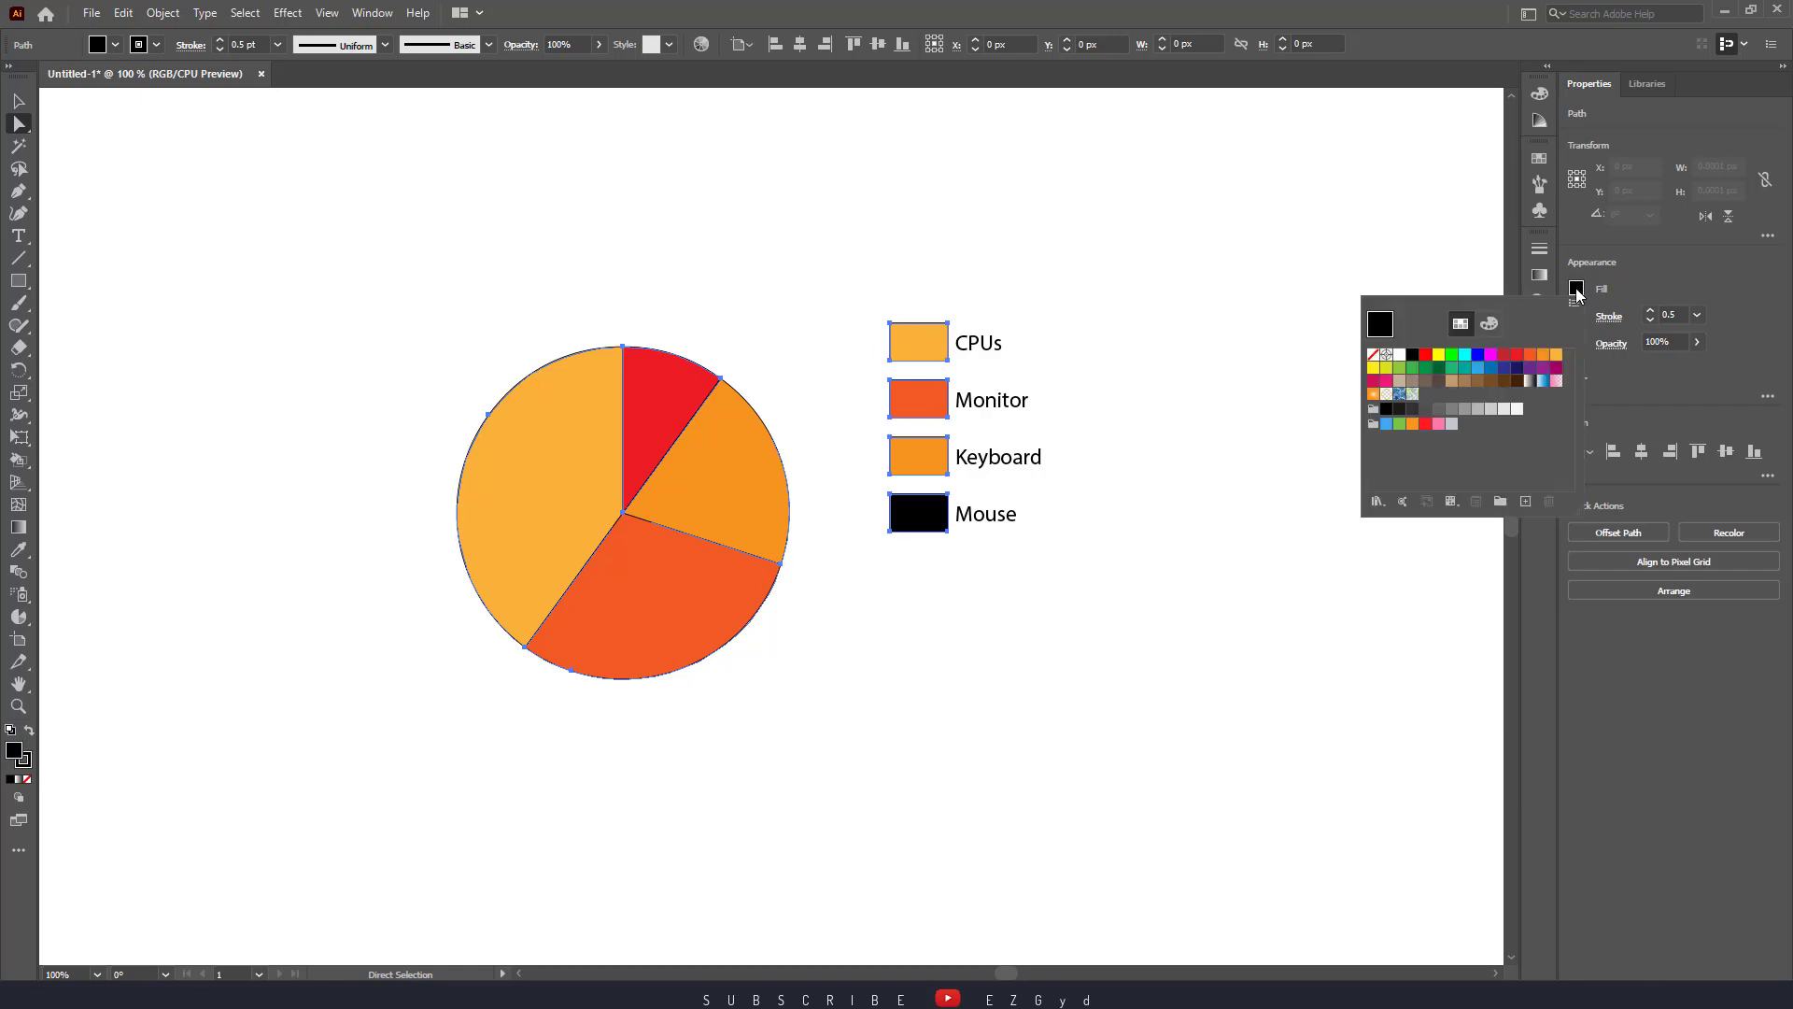
click(1518, 355)
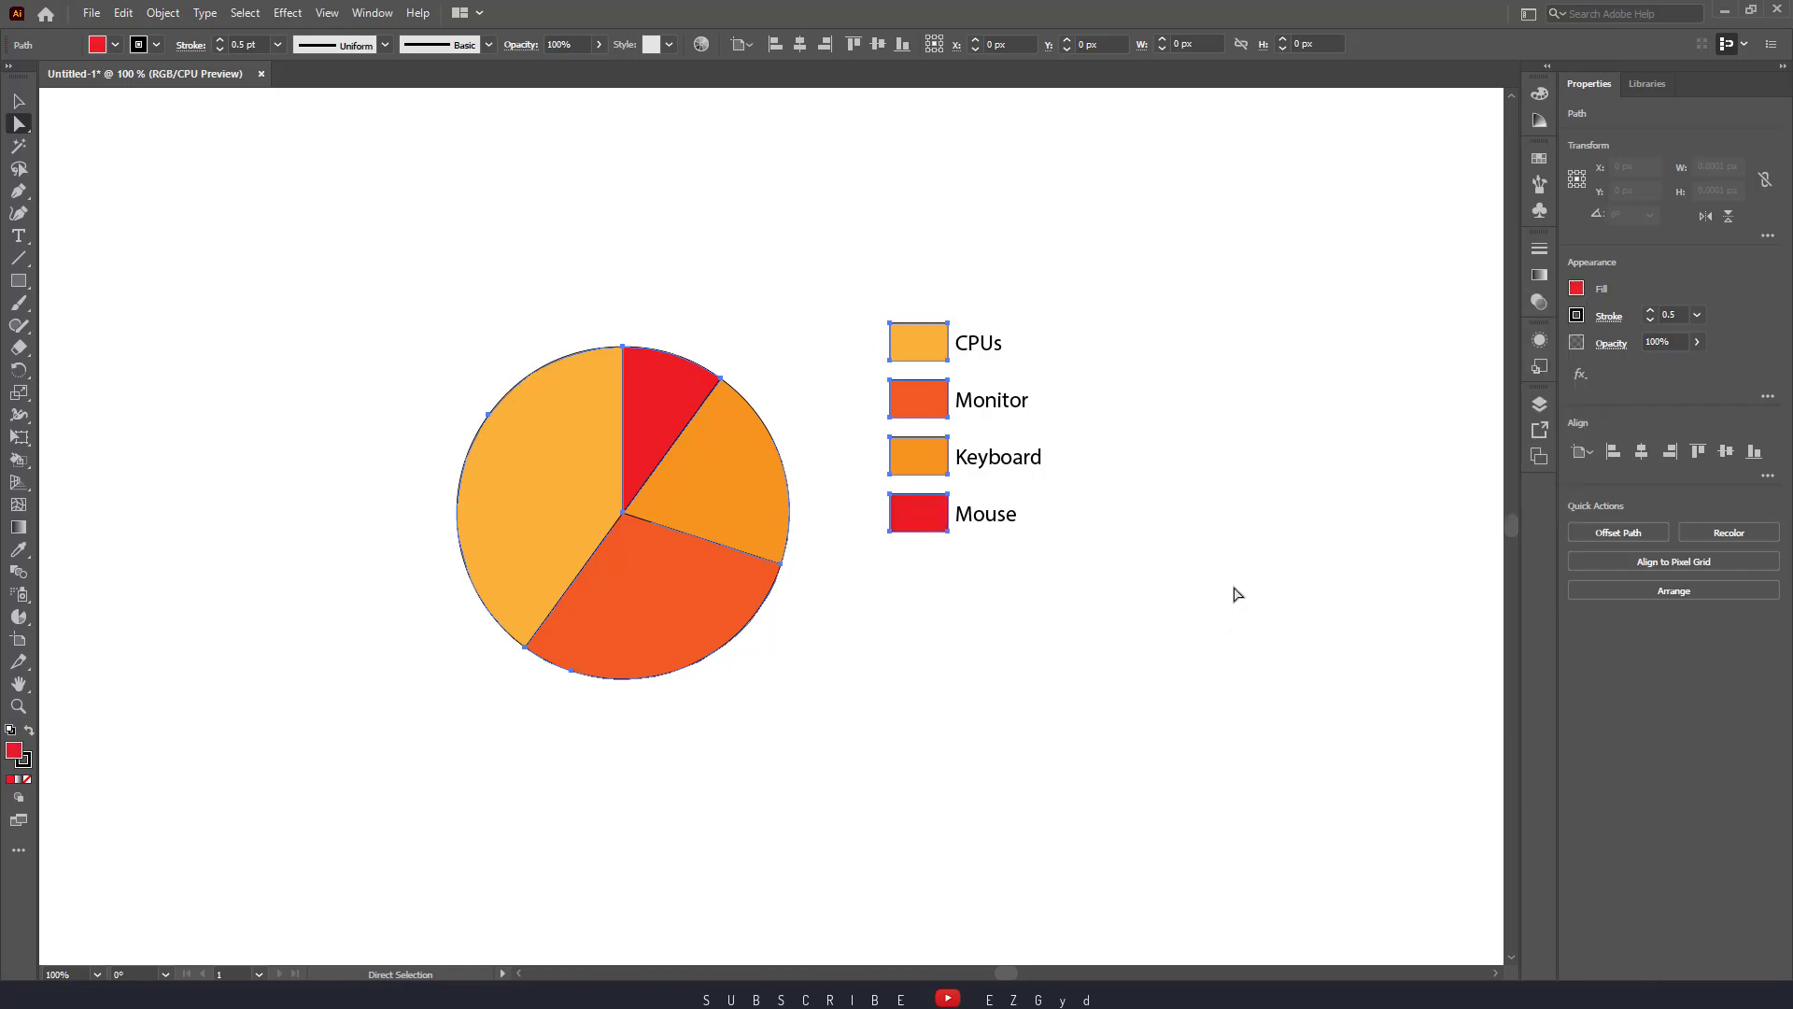
Step: Remove the stroke from all four pie slices and clear the selection
shift+click(493, 607)
drag(430, 324, 802, 748)
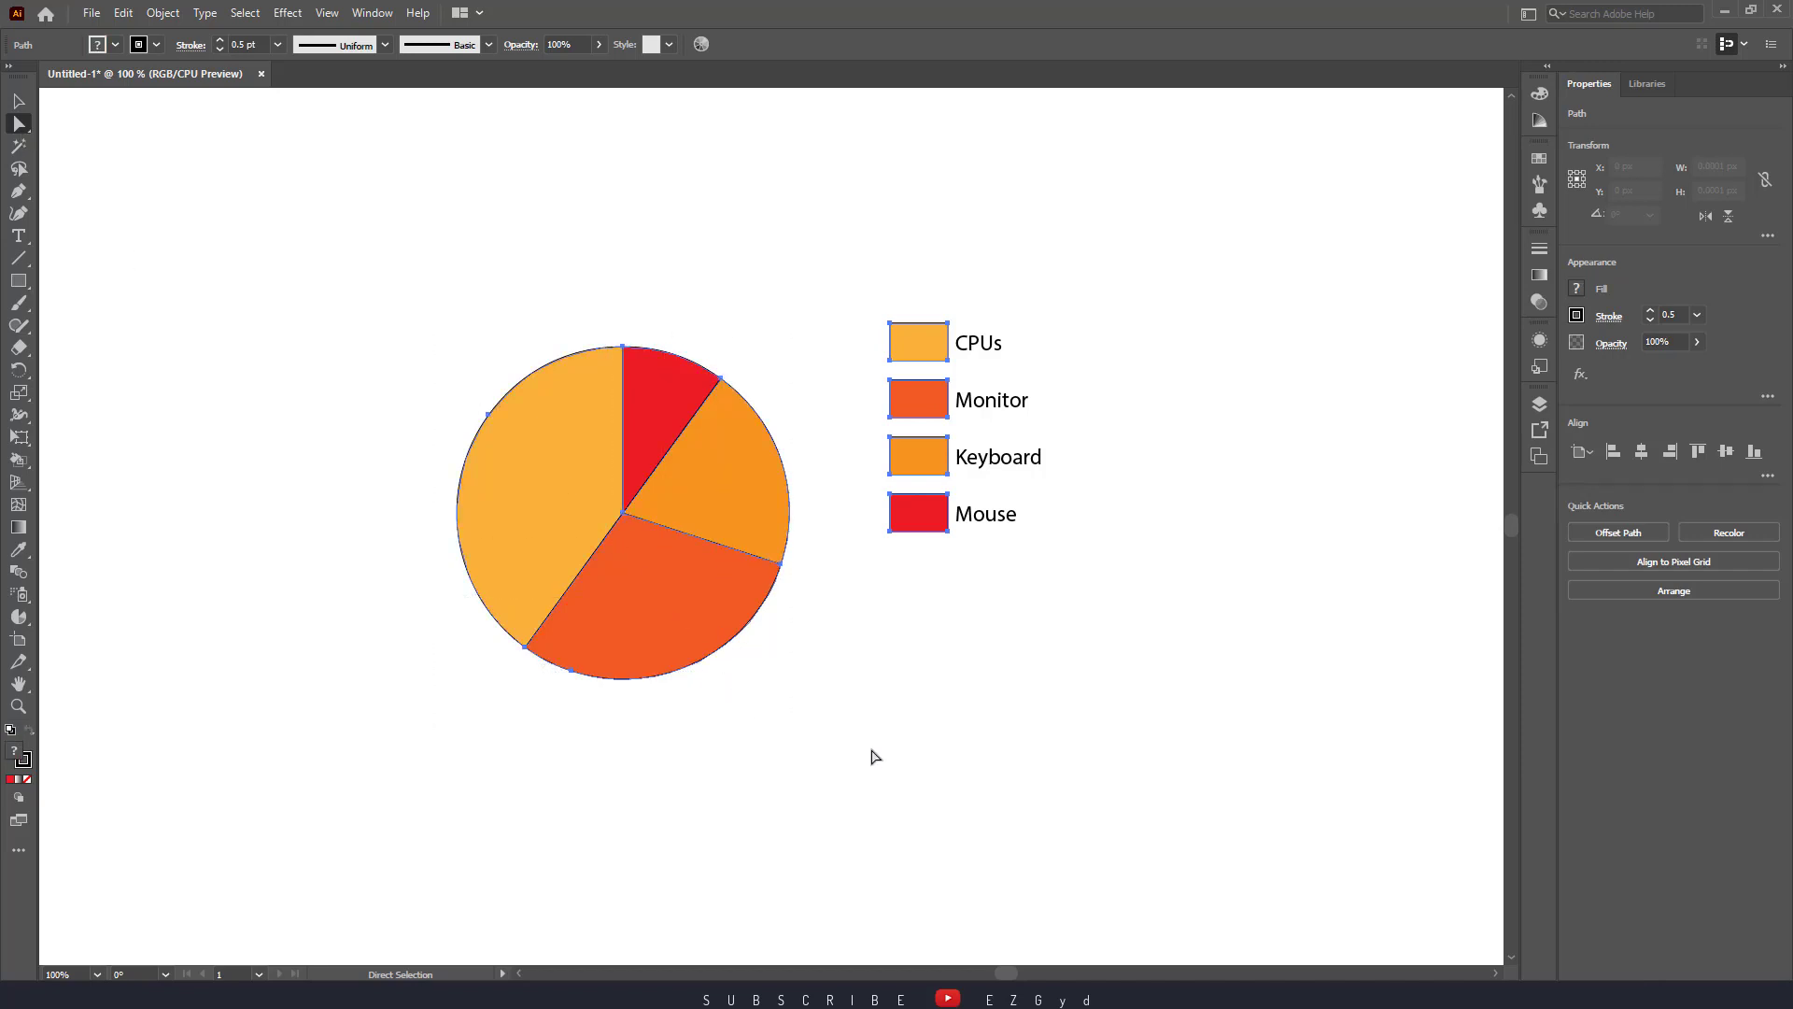
click(1577, 316)
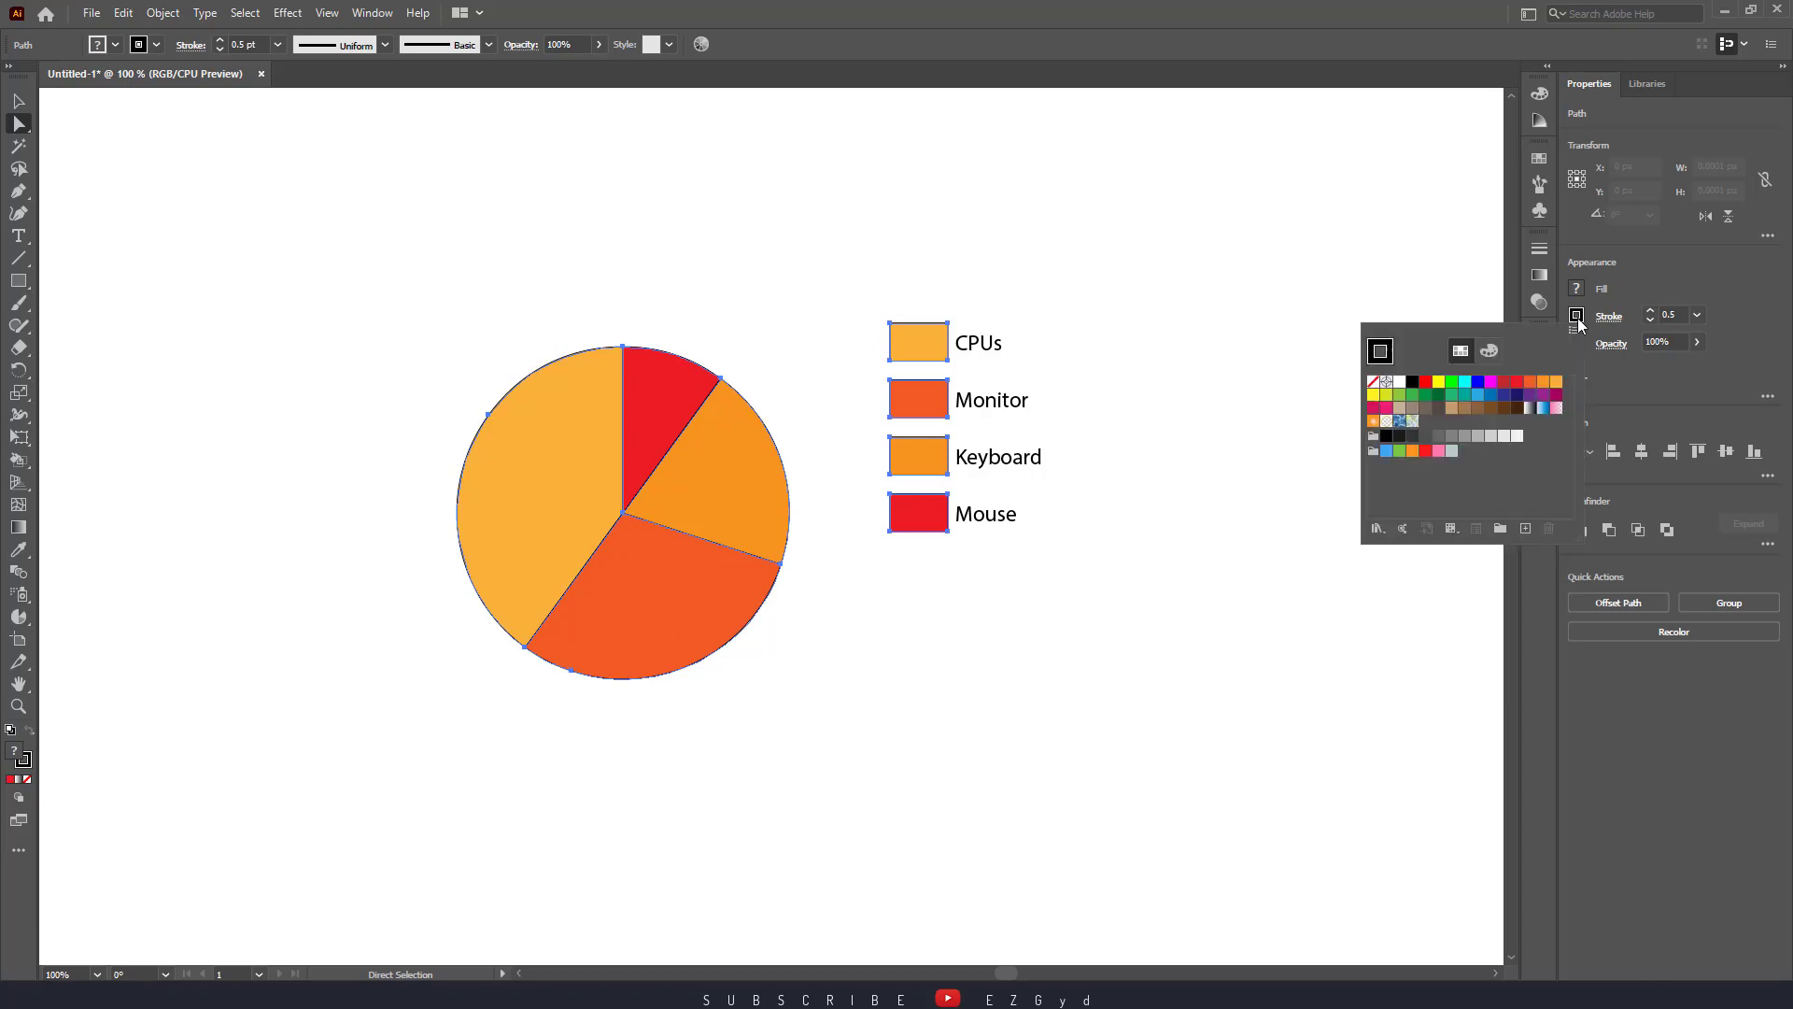
click(1373, 385)
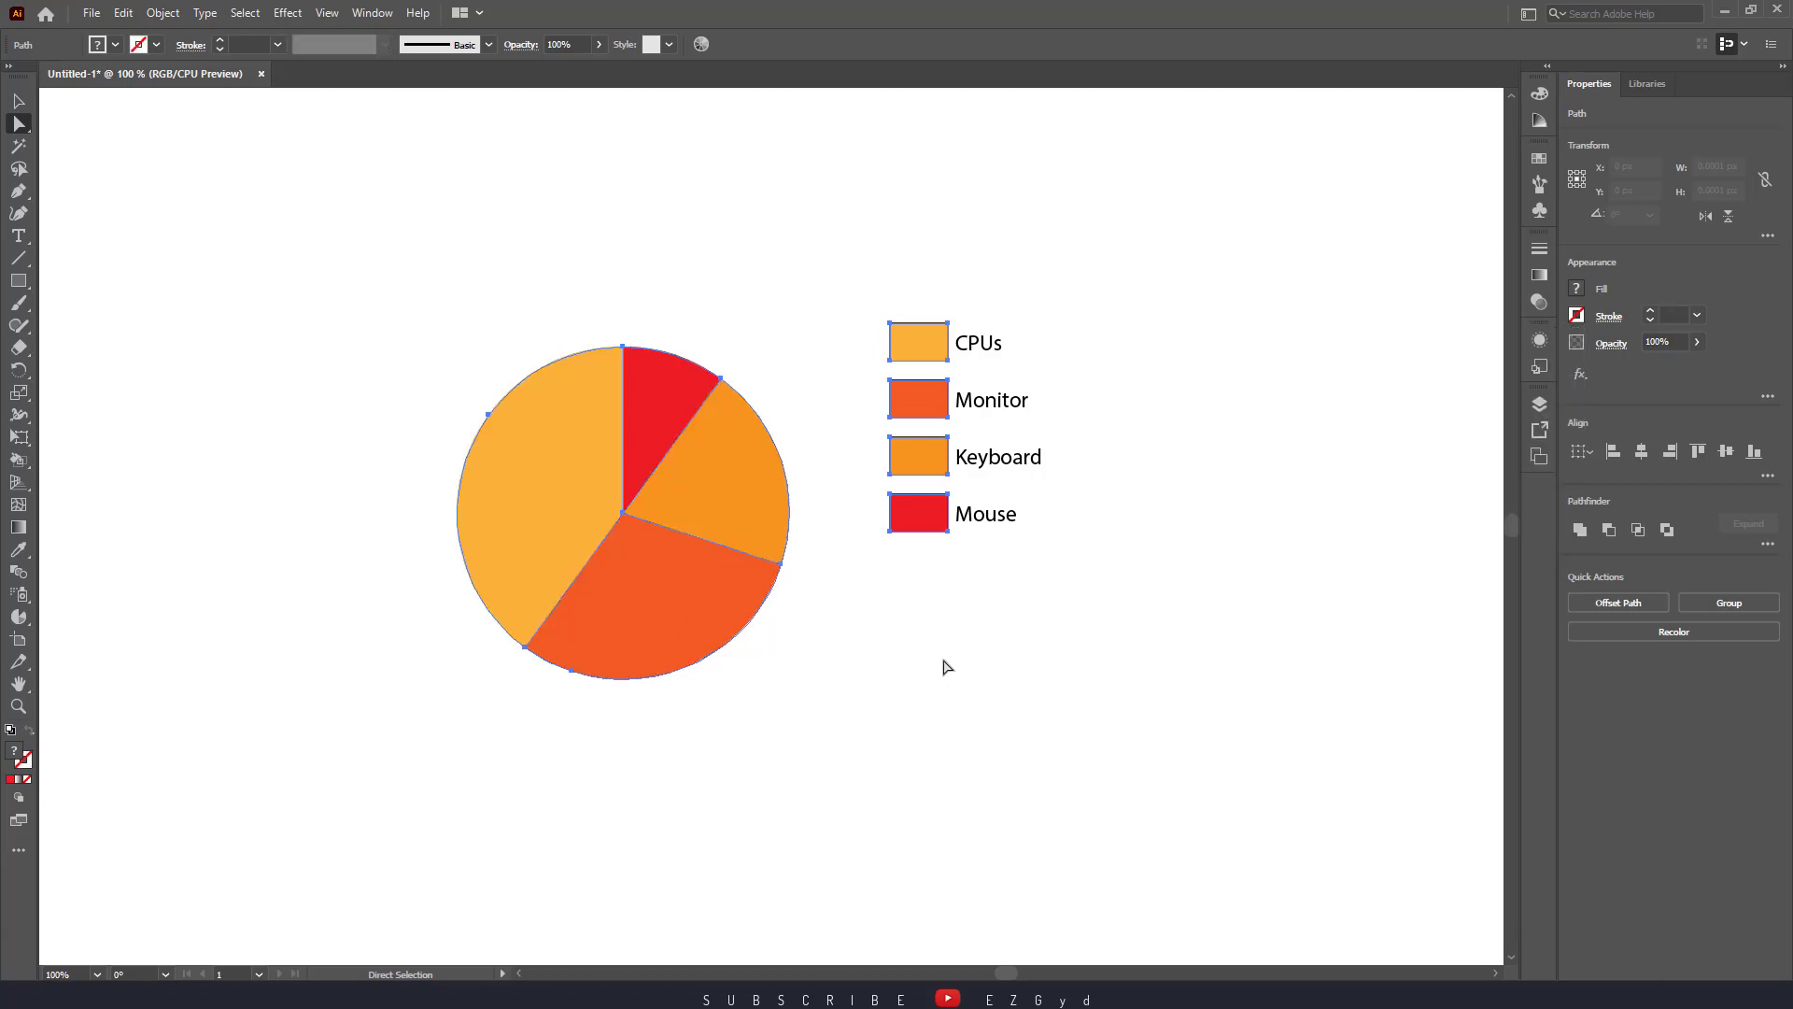
key(v)
click(1062, 712)
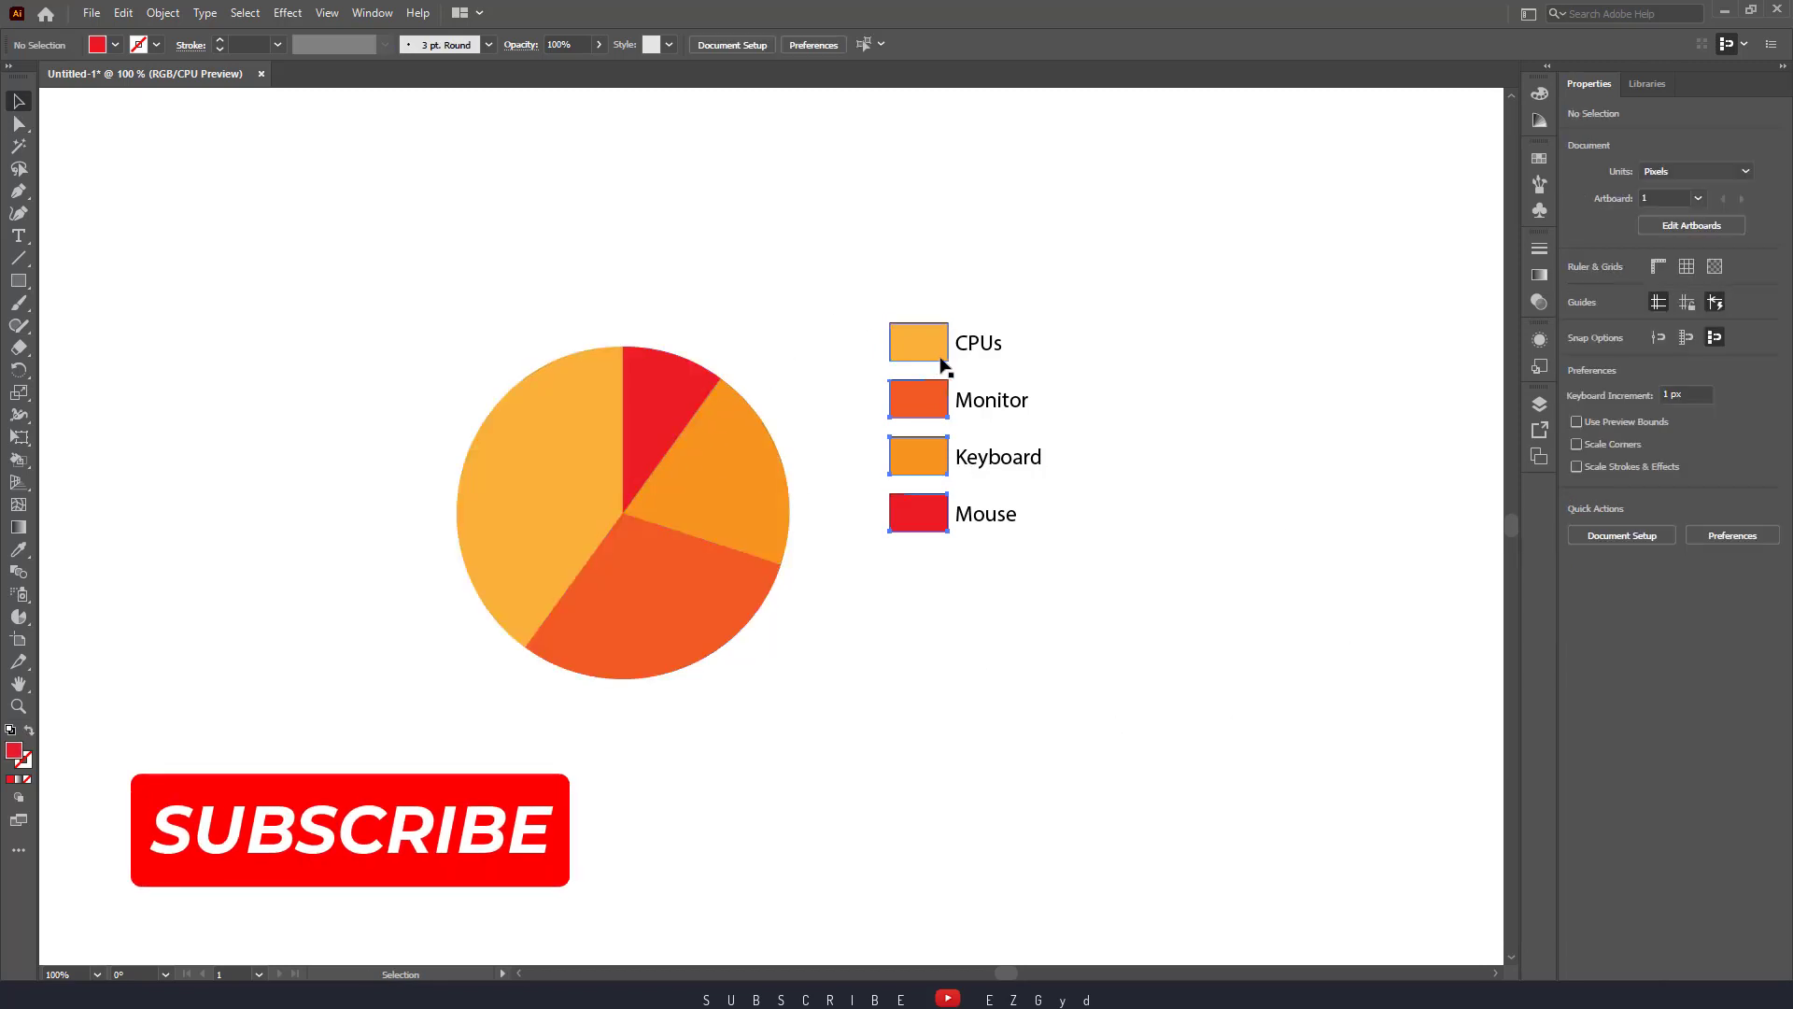
Step: Scale the whole graph, pie and legend together, uniformly to 150%
click(947, 411)
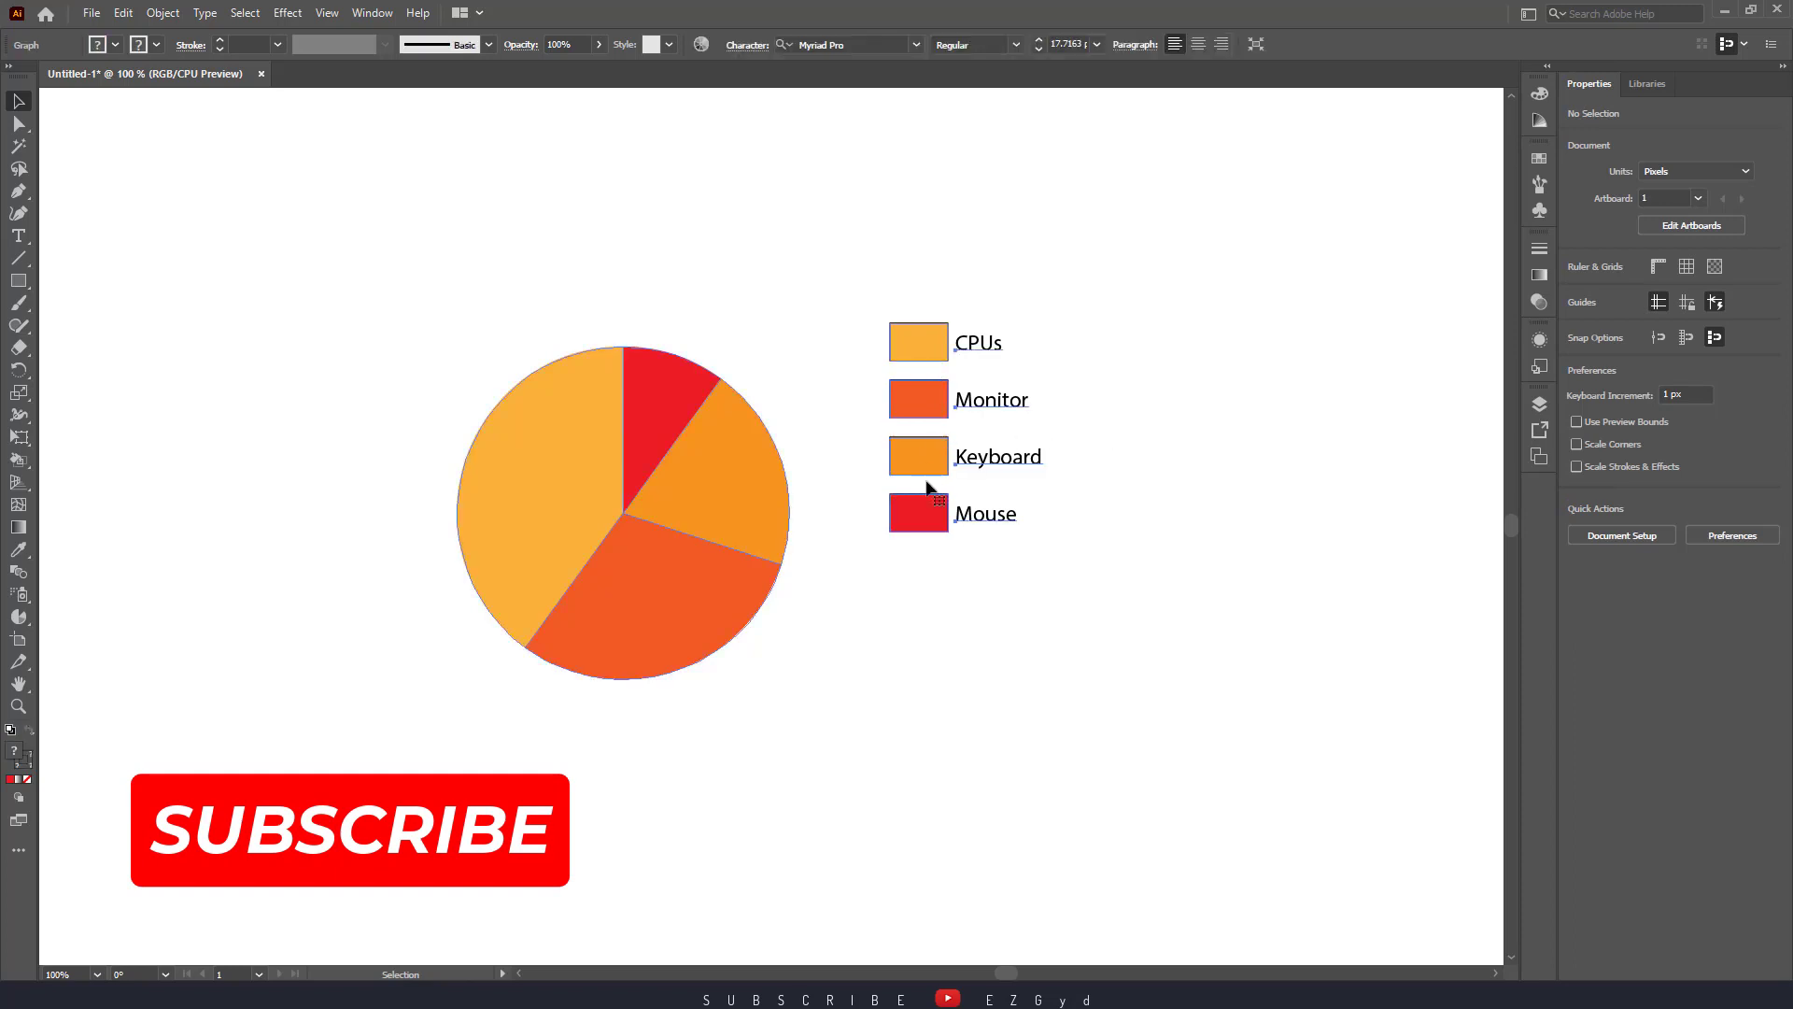
click(473, 396)
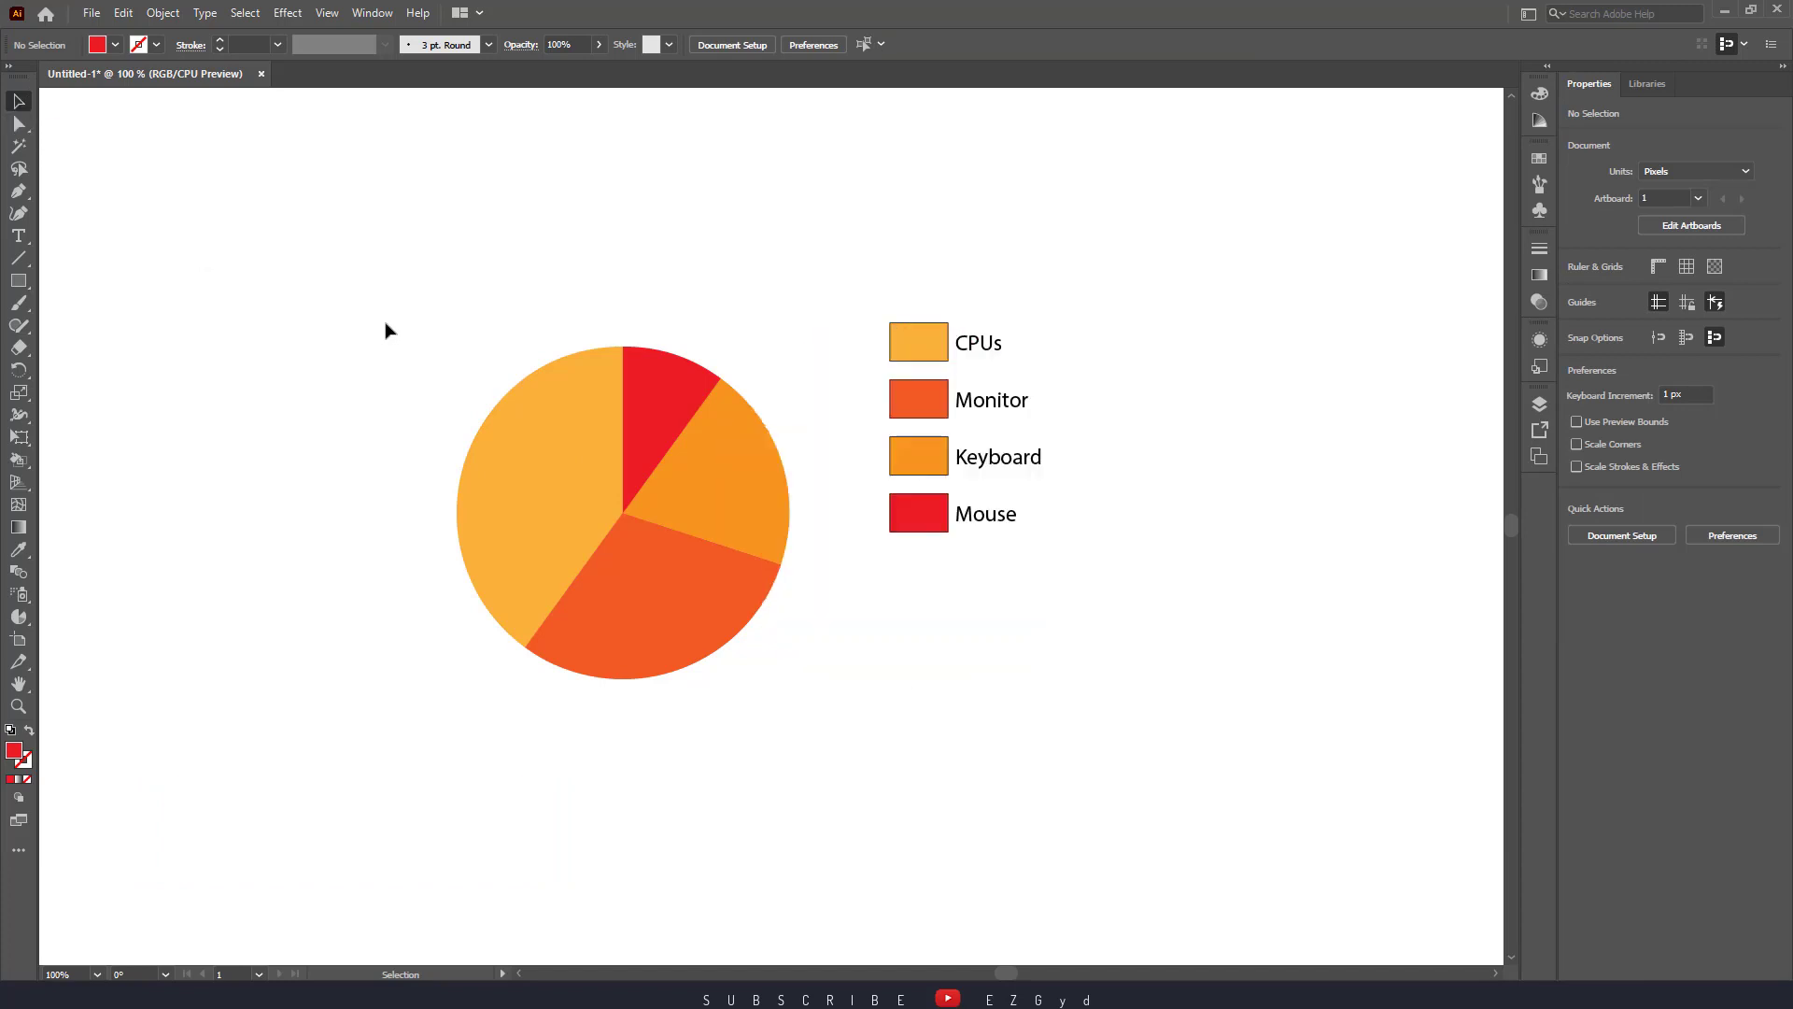
drag(386, 309, 818, 745)
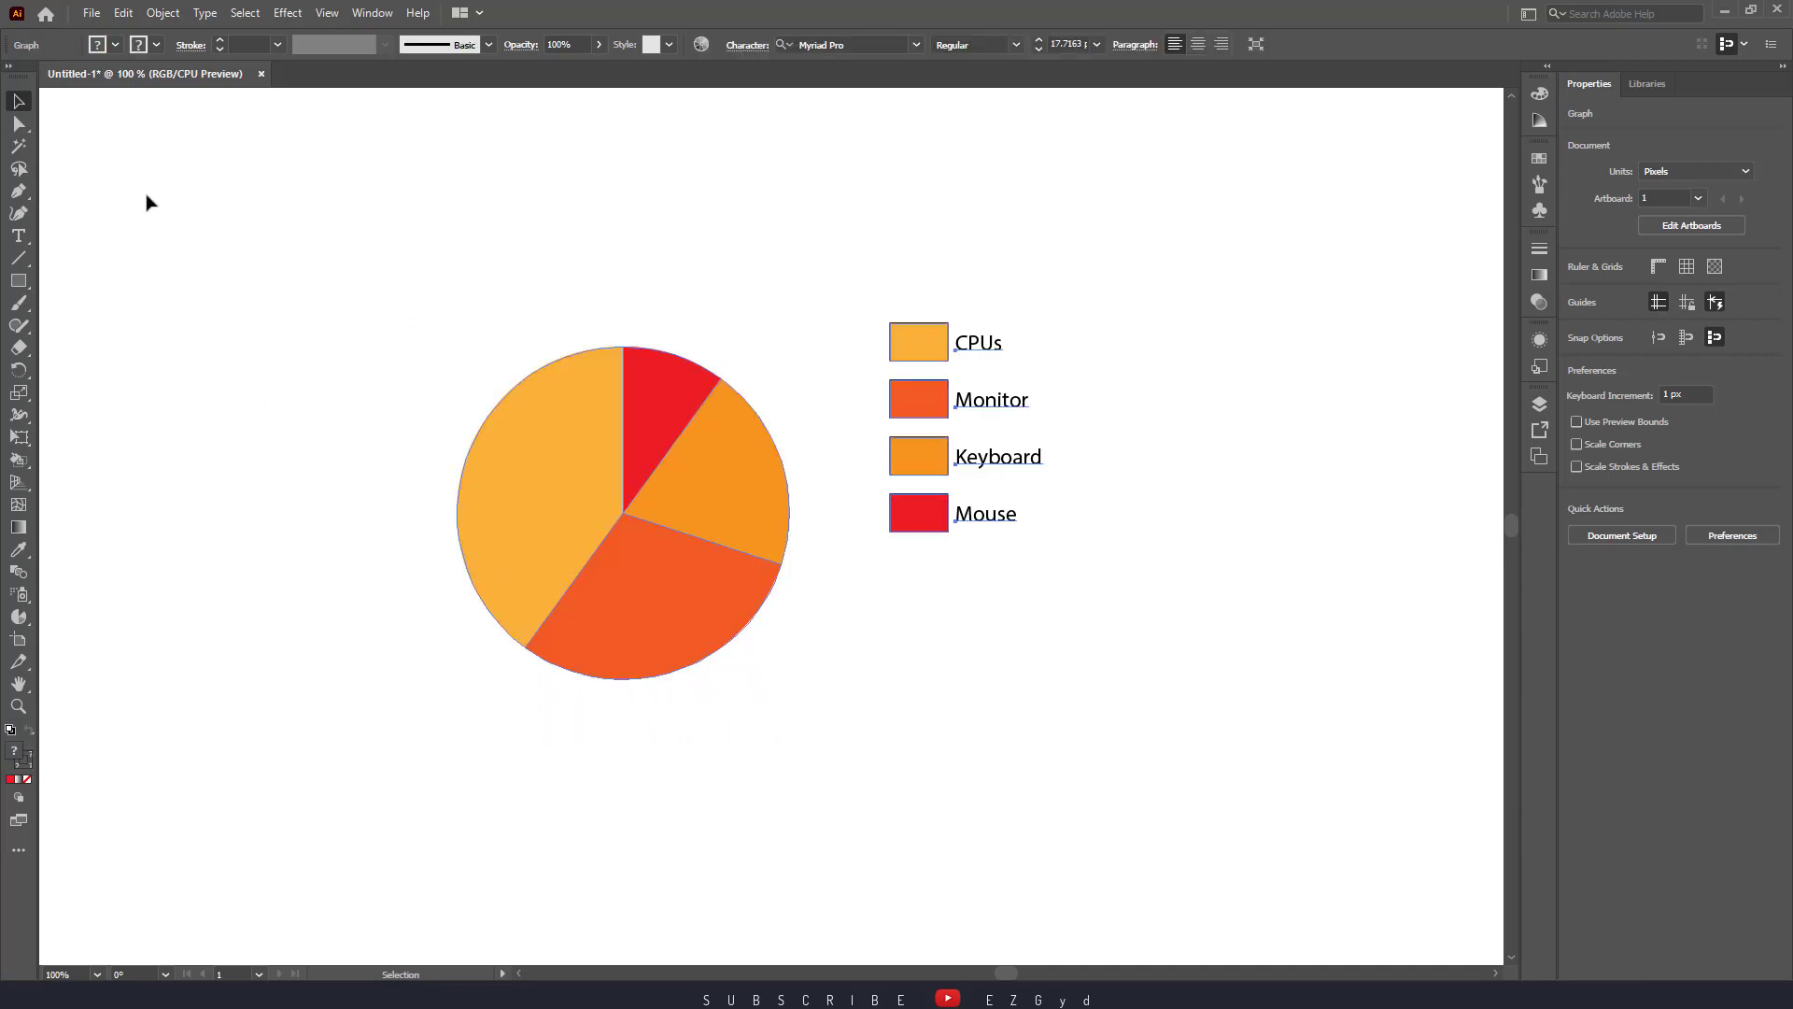
right_click(565, 489)
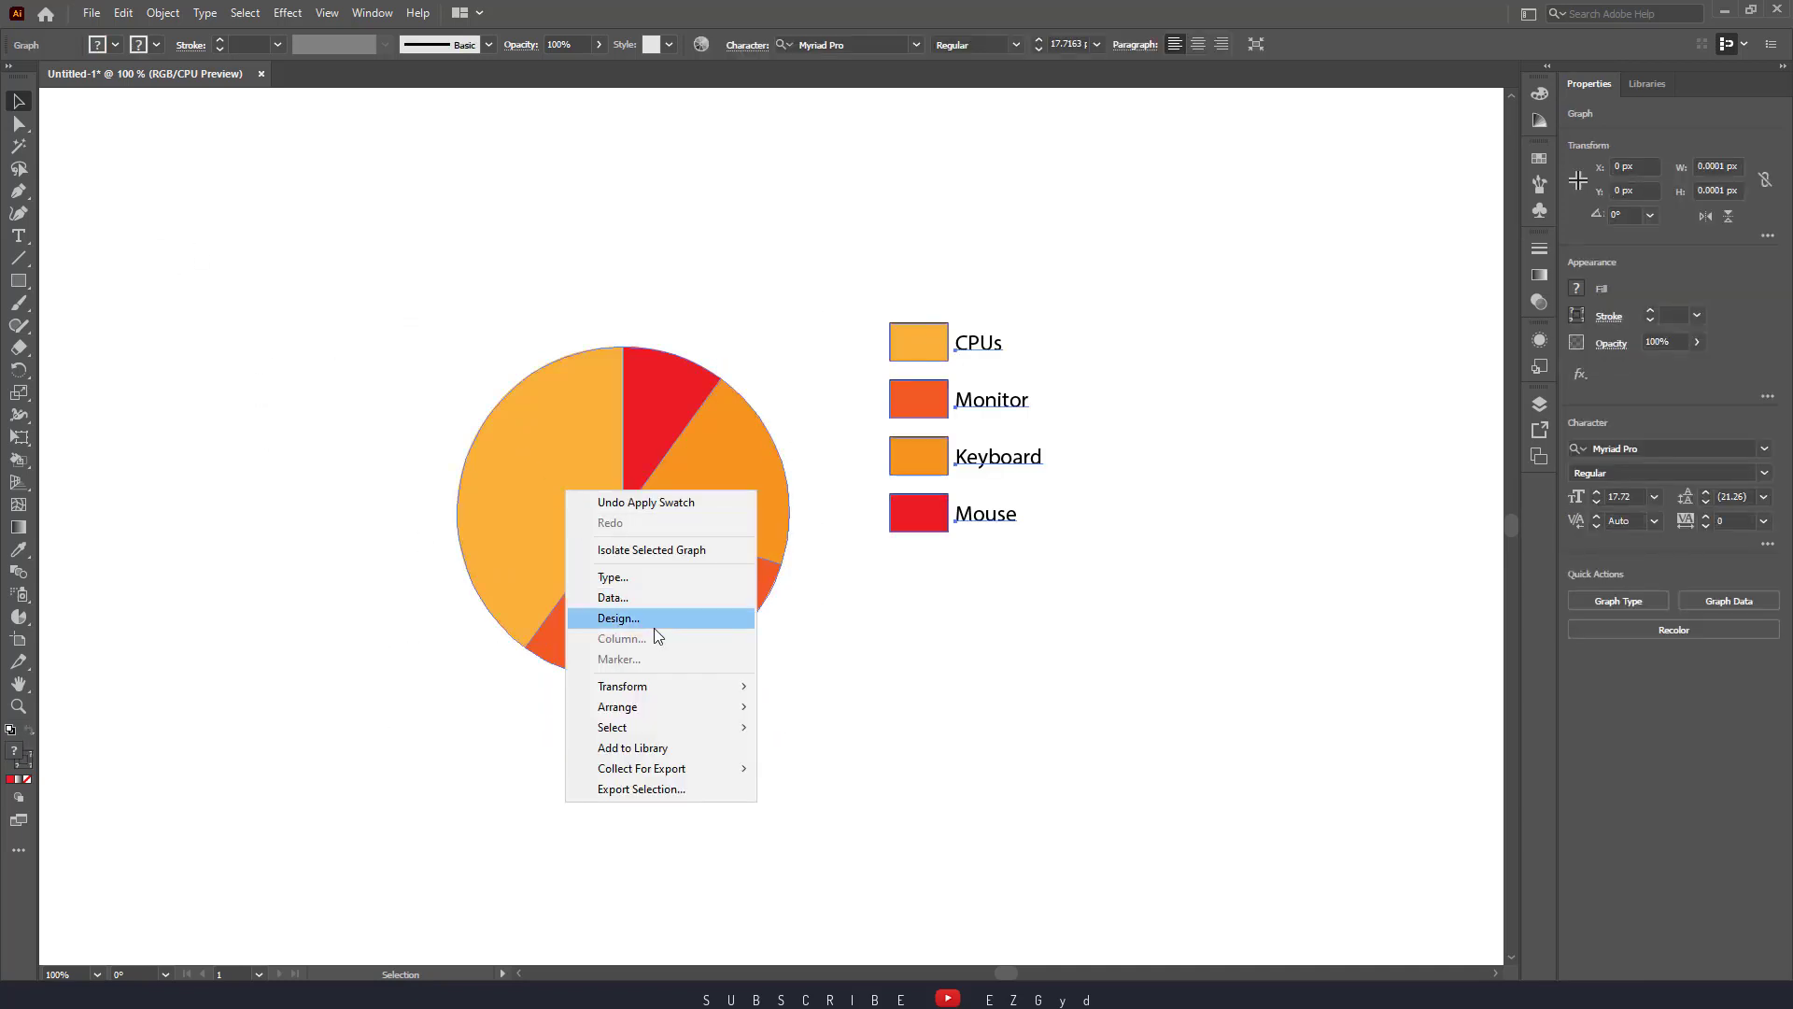
mouse_move(693, 680)
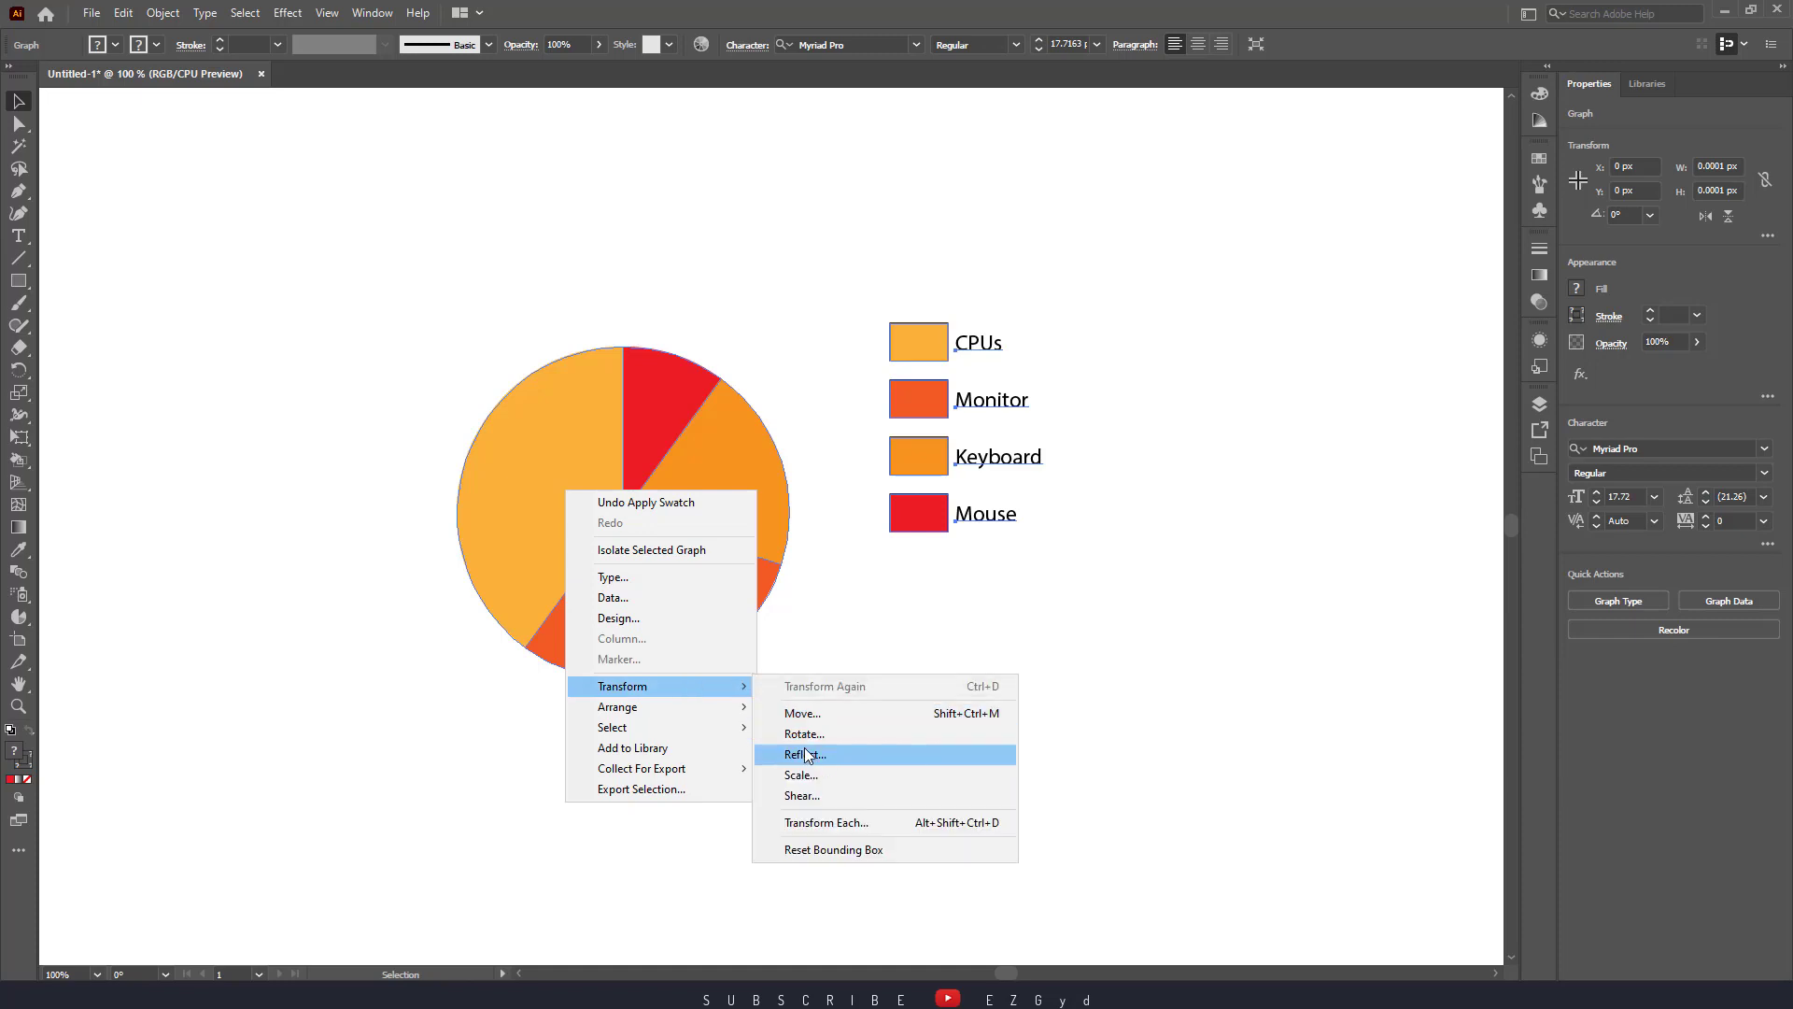
click(822, 774)
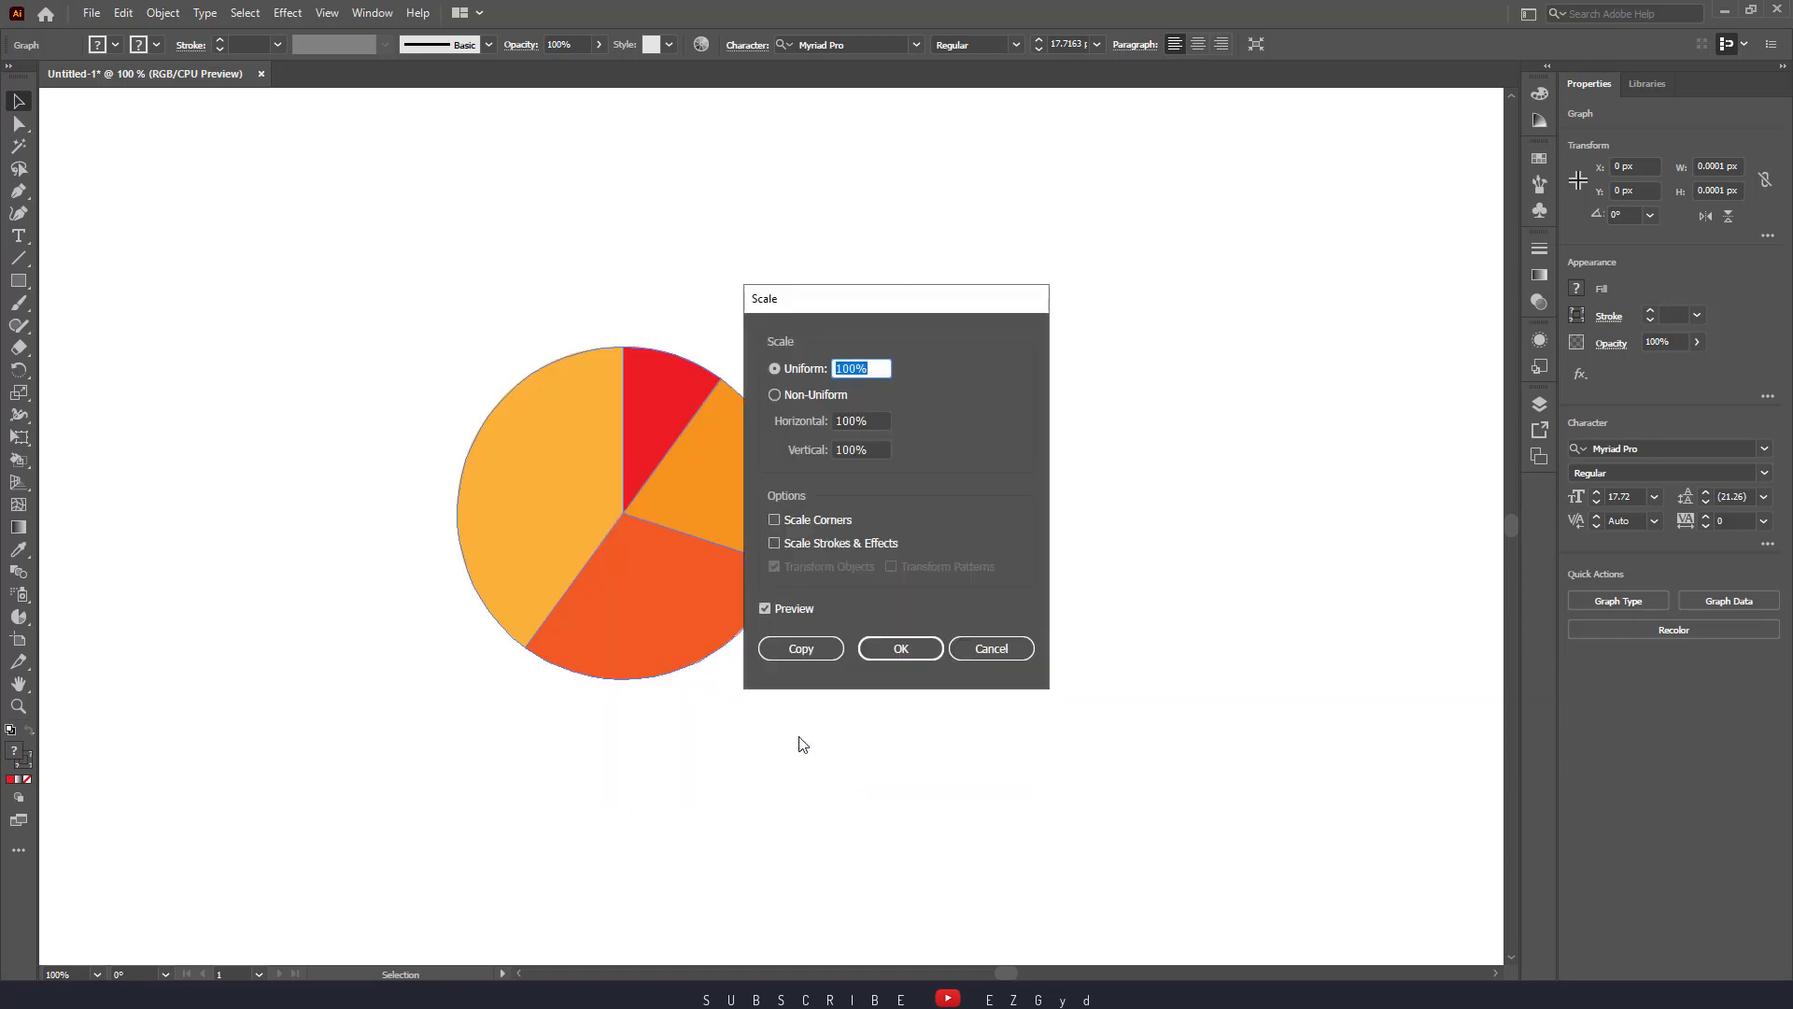
drag(848, 316, 1224, 374)
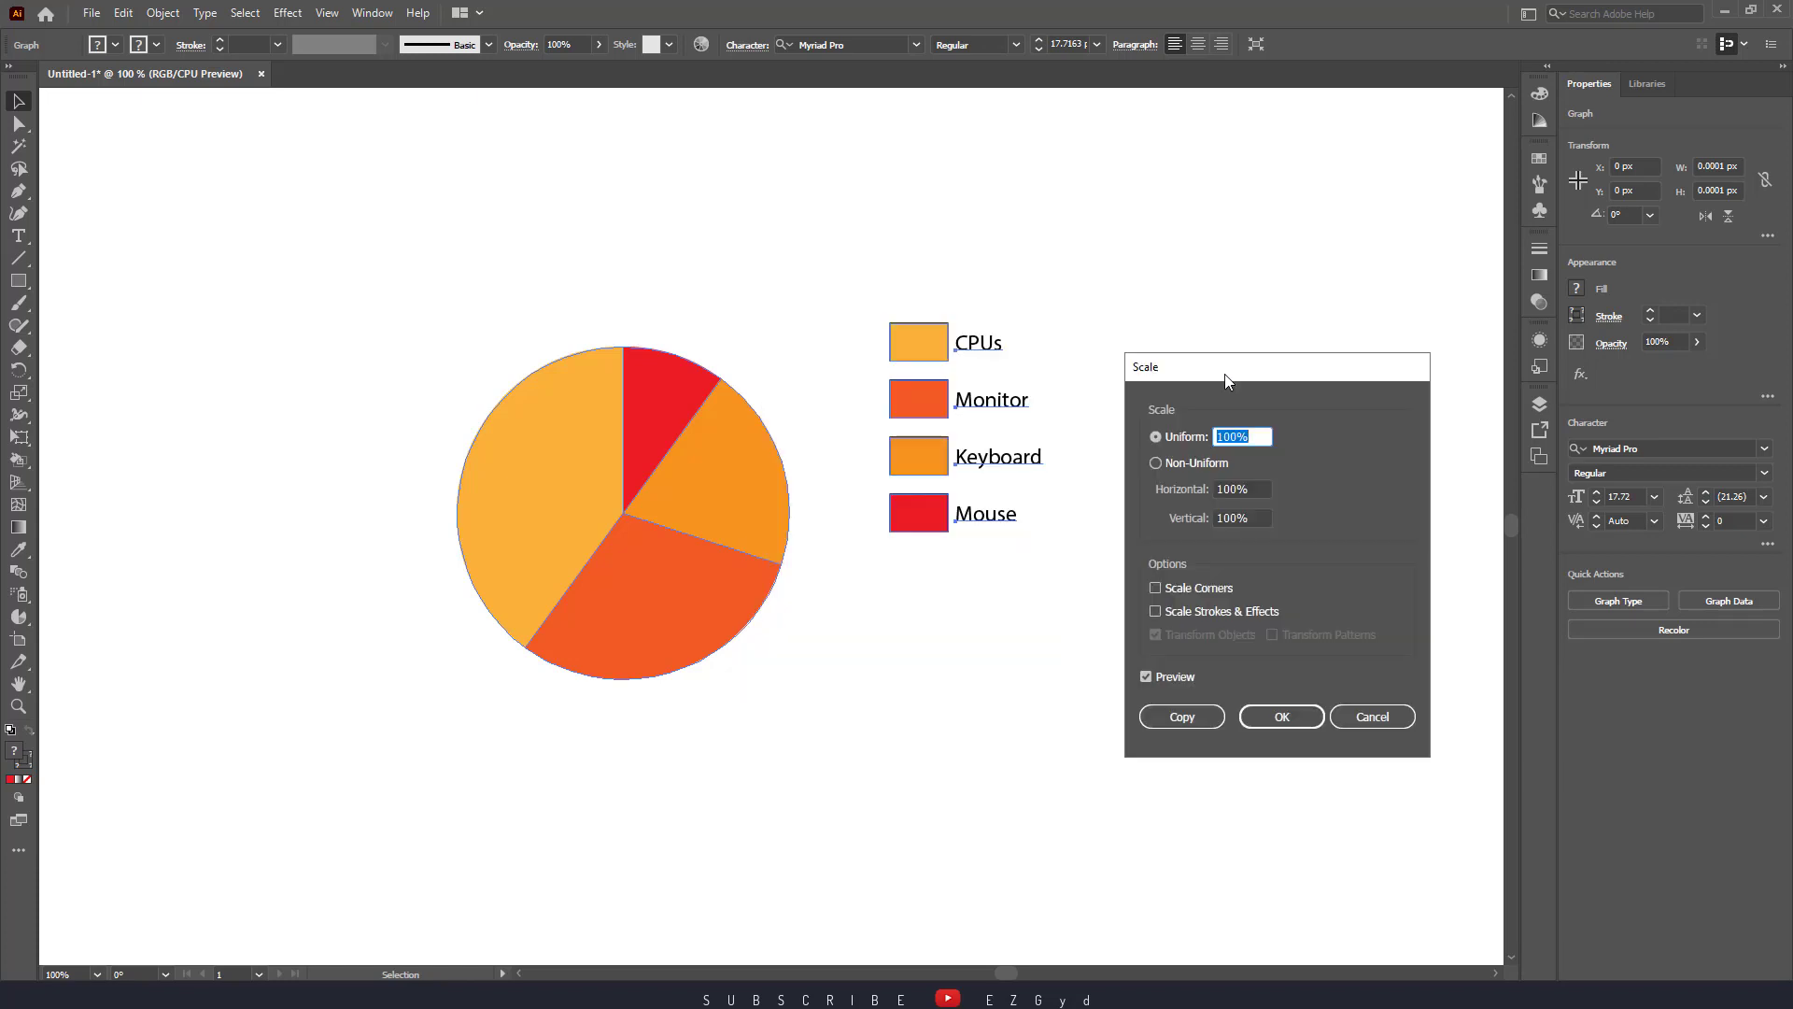
text(1)
click(1284, 717)
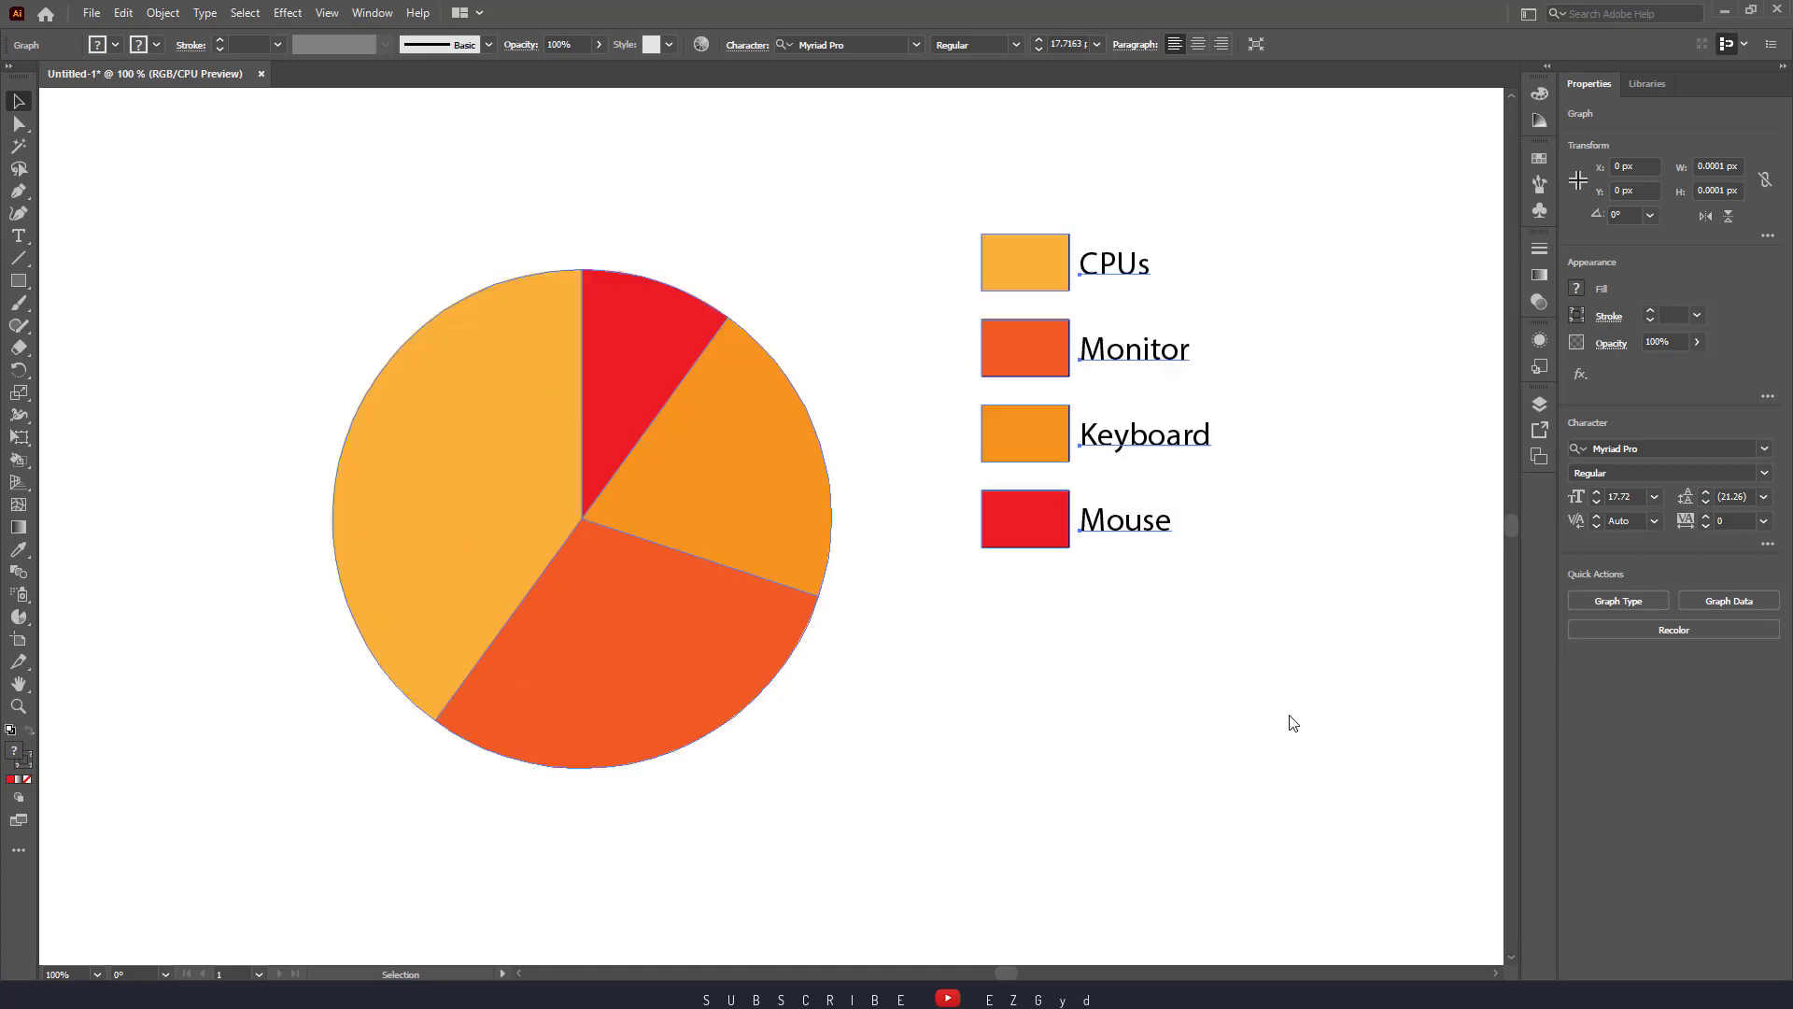
click(1291, 722)
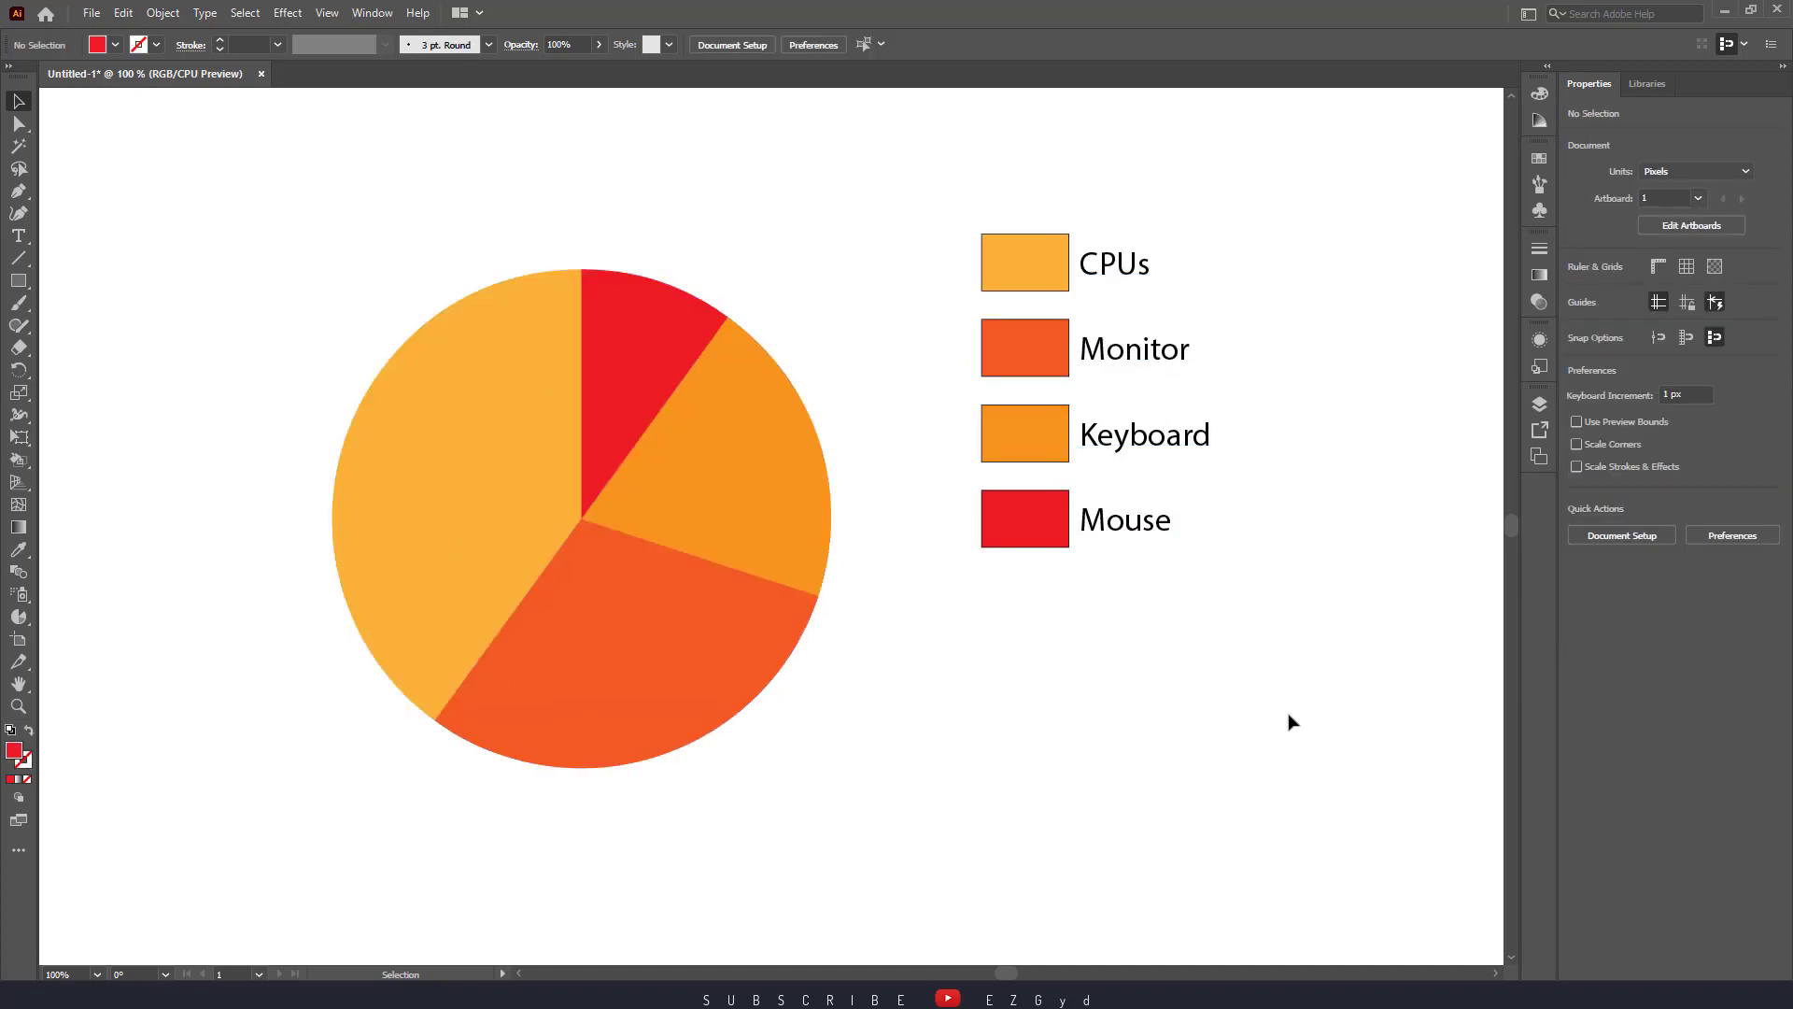
Step: Move the enlarged graph slightly up and to the right on the artboard
drag(323, 230, 736, 594)
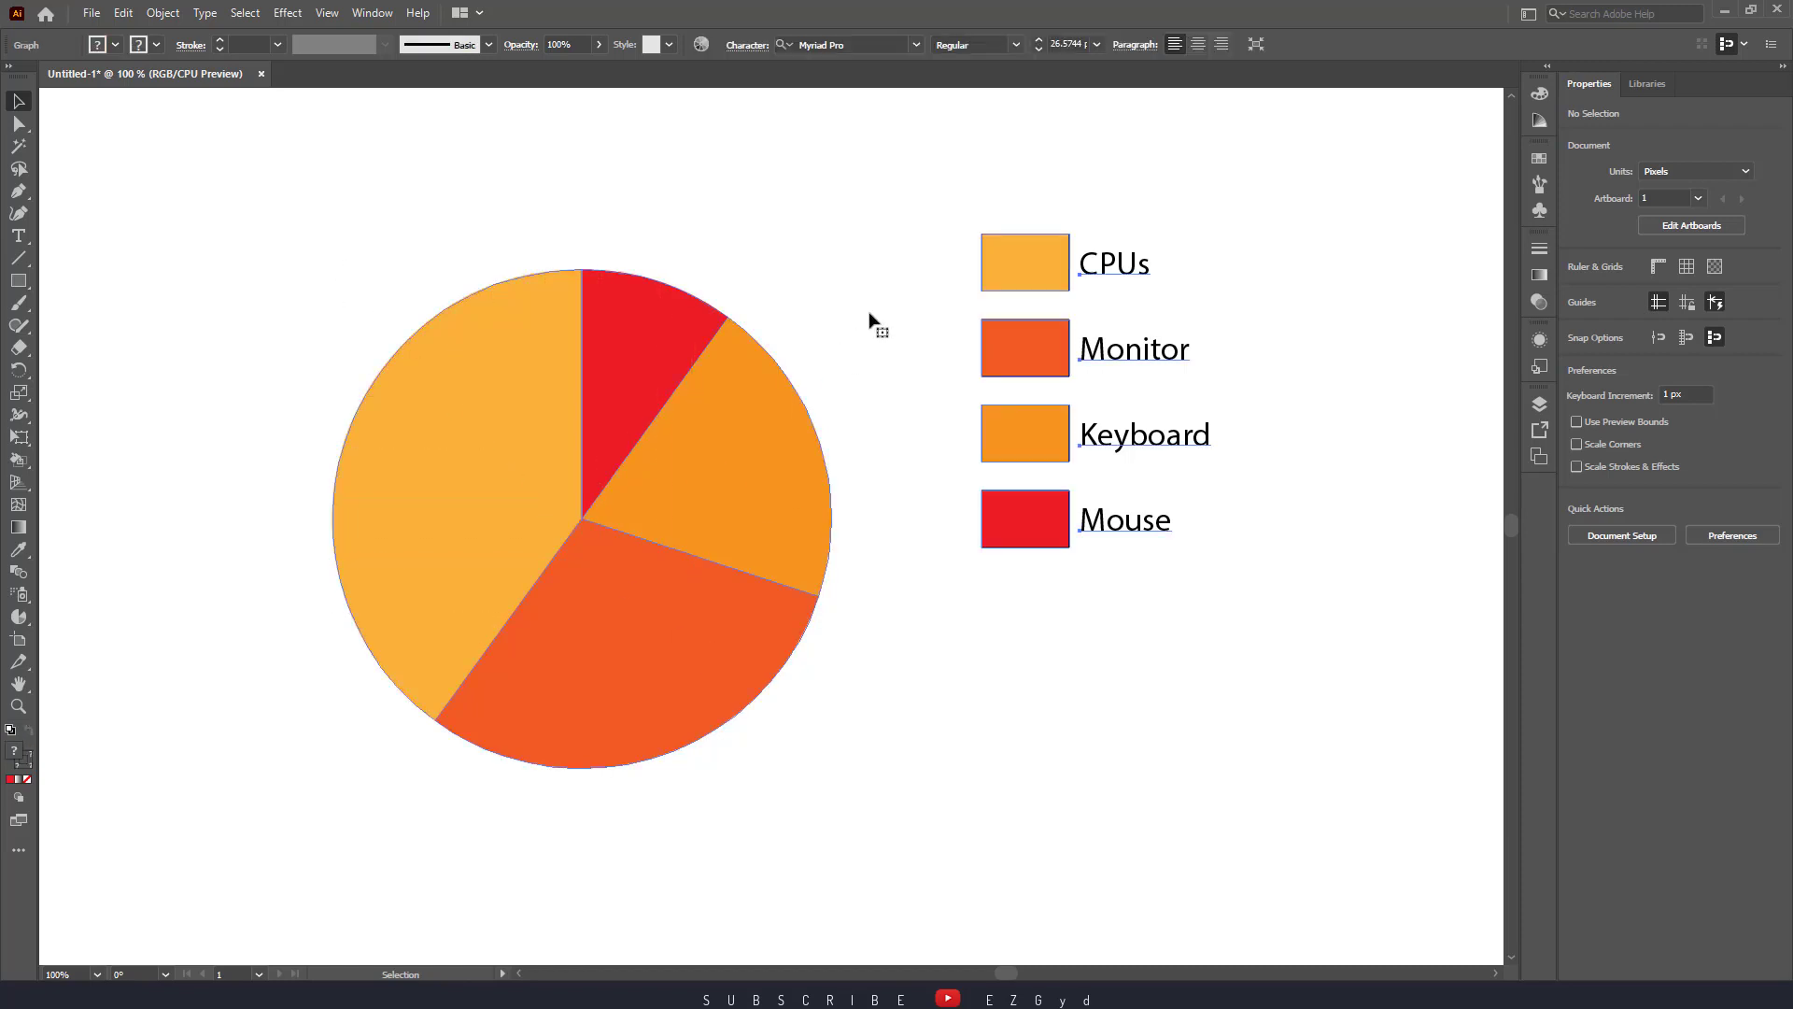
click(729, 258)
drag(681, 292, 704, 259)
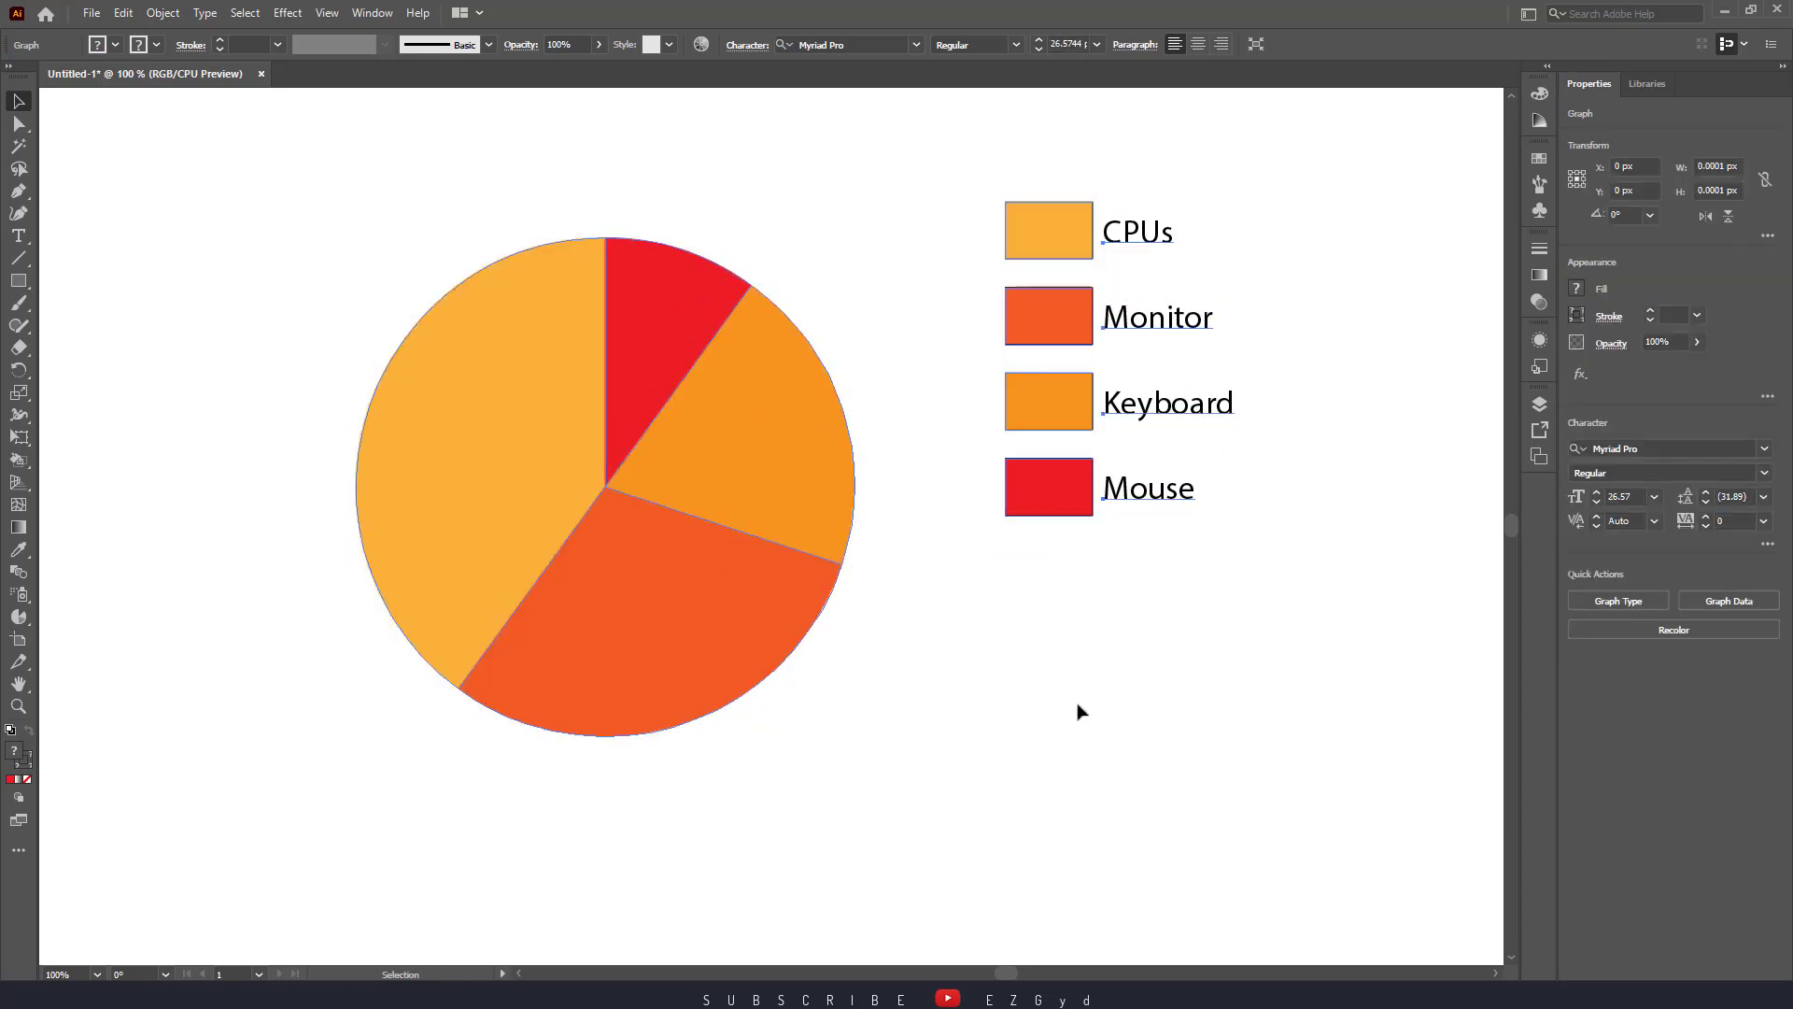
click(1379, 723)
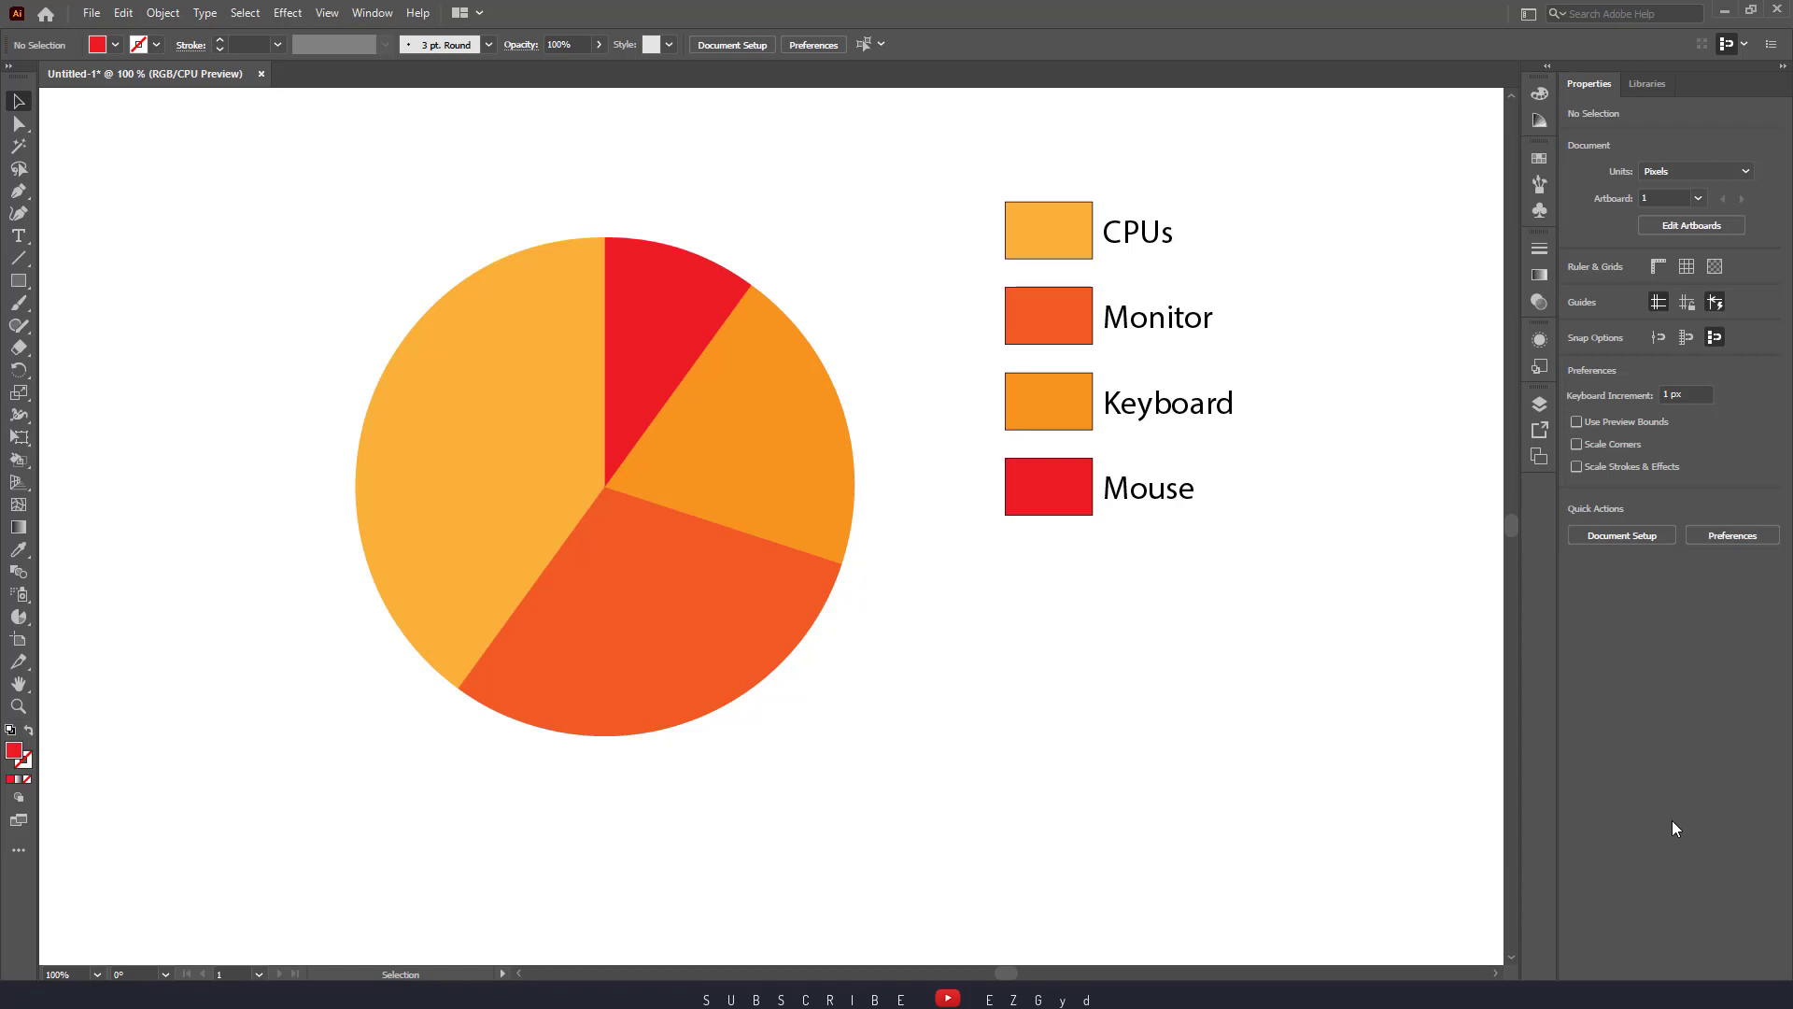
Step: Apply a uniform scale of 100% to the whole graph and deselect it
key(ctrl+minus)
key(ctrl+plus)
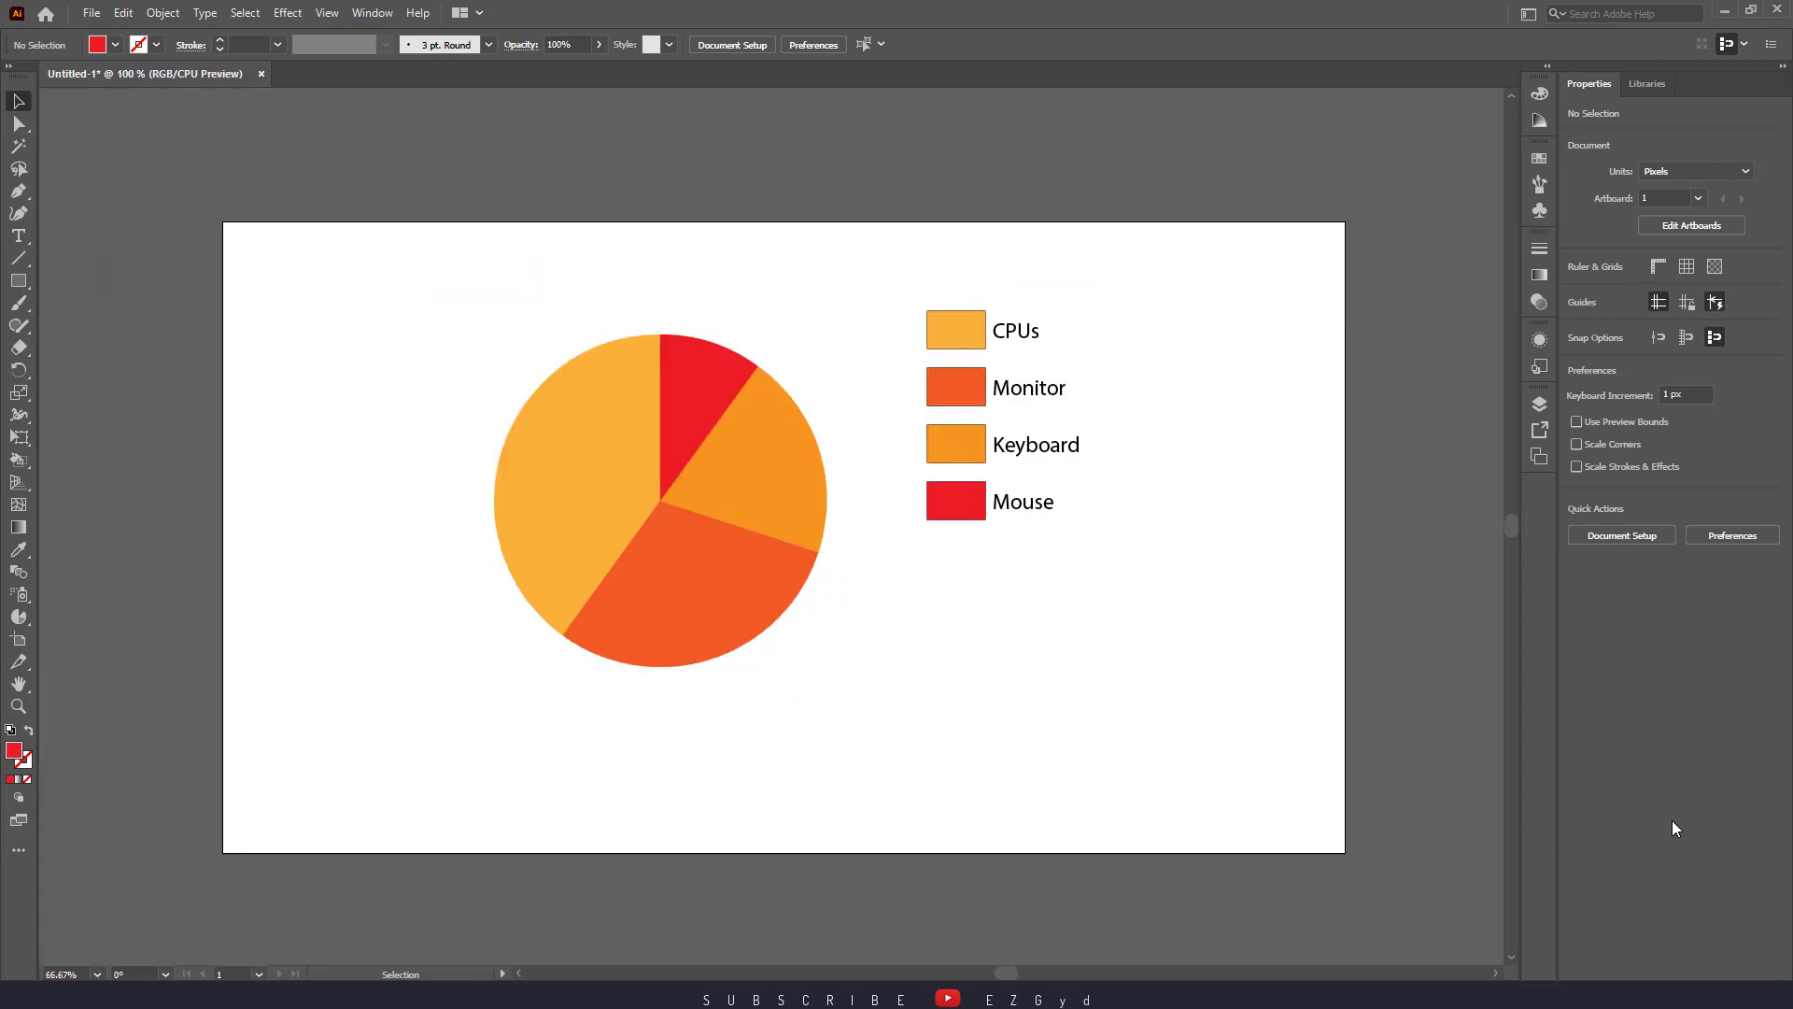
drag(227, 166, 883, 715)
right_click(765, 579)
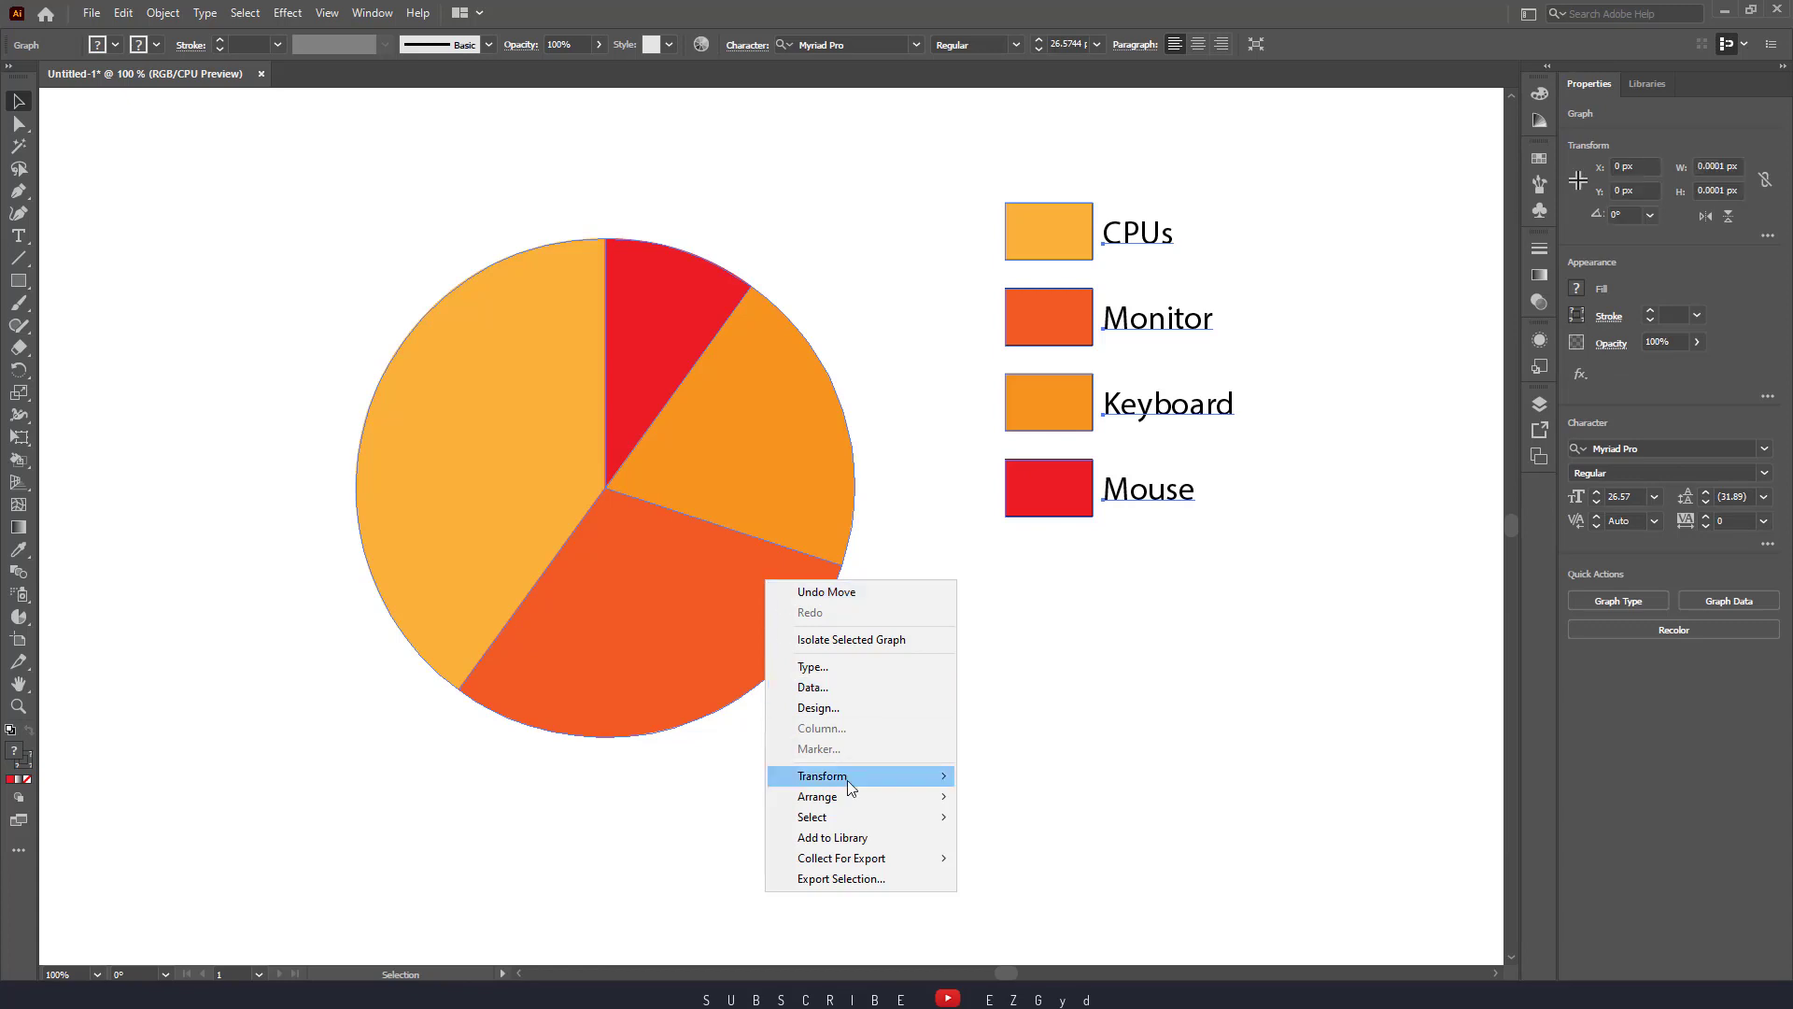
mouse_move(848, 776)
click(1026, 865)
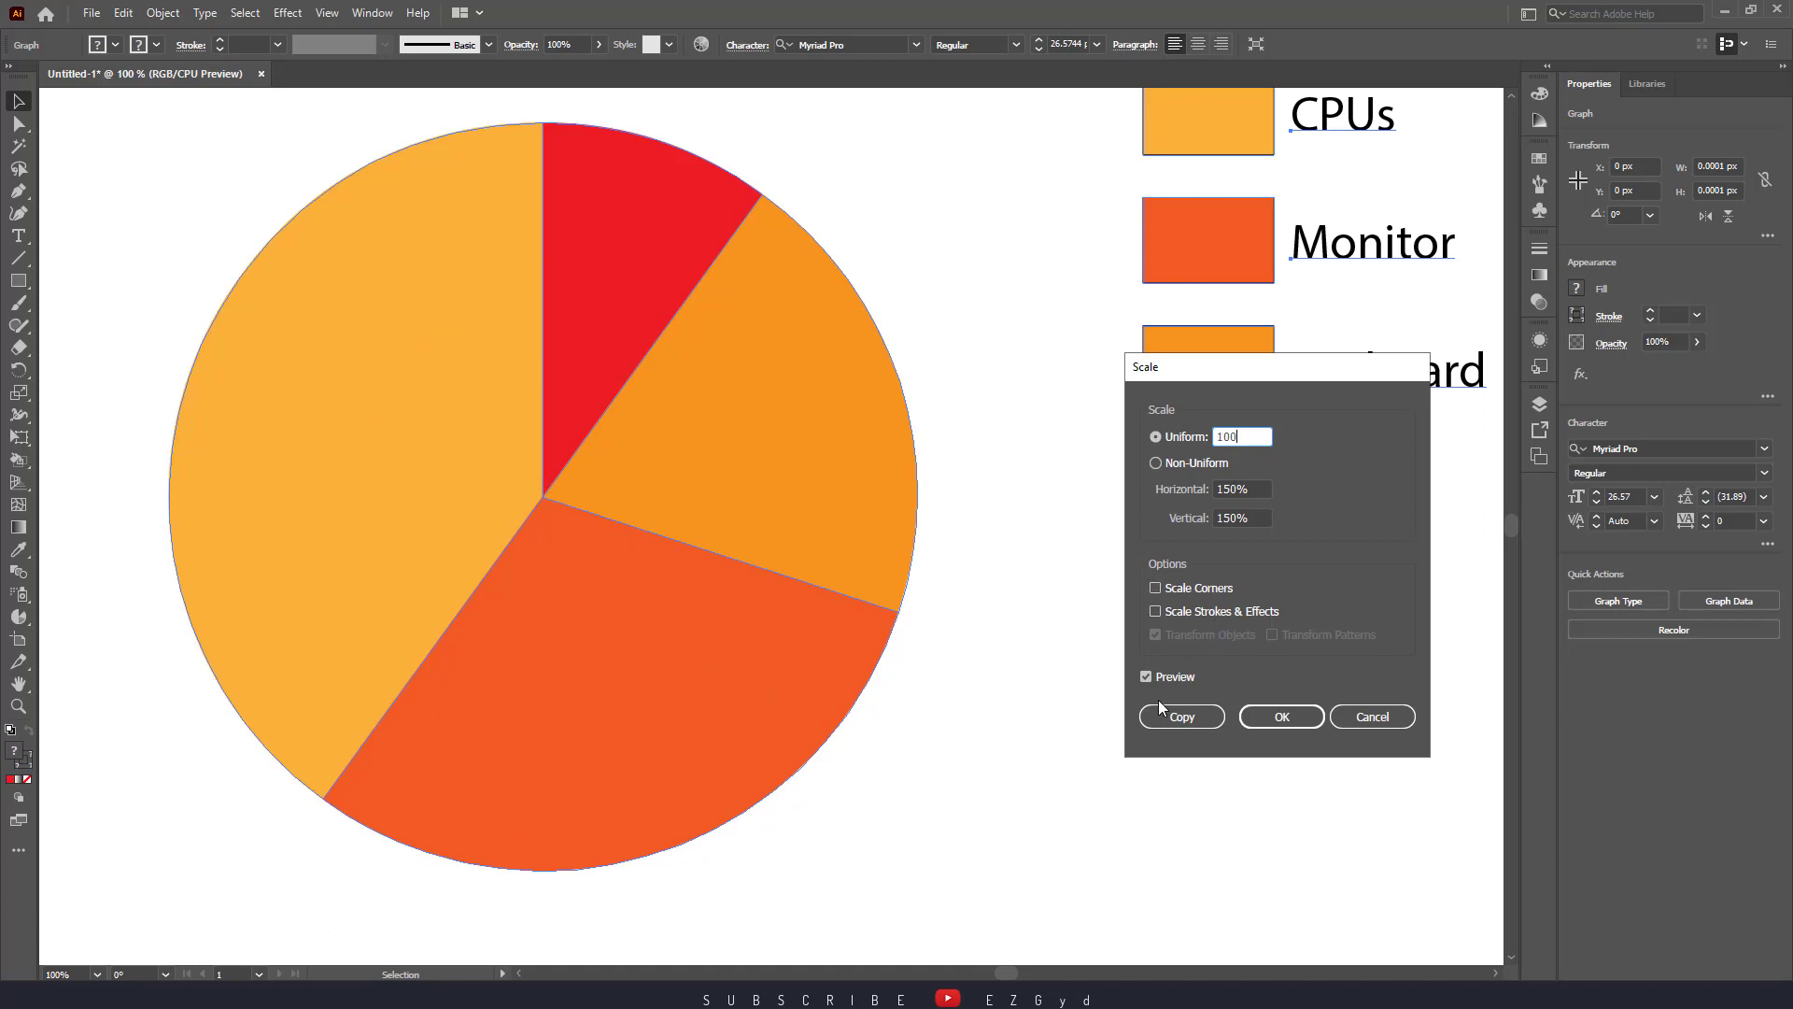
click(1169, 678)
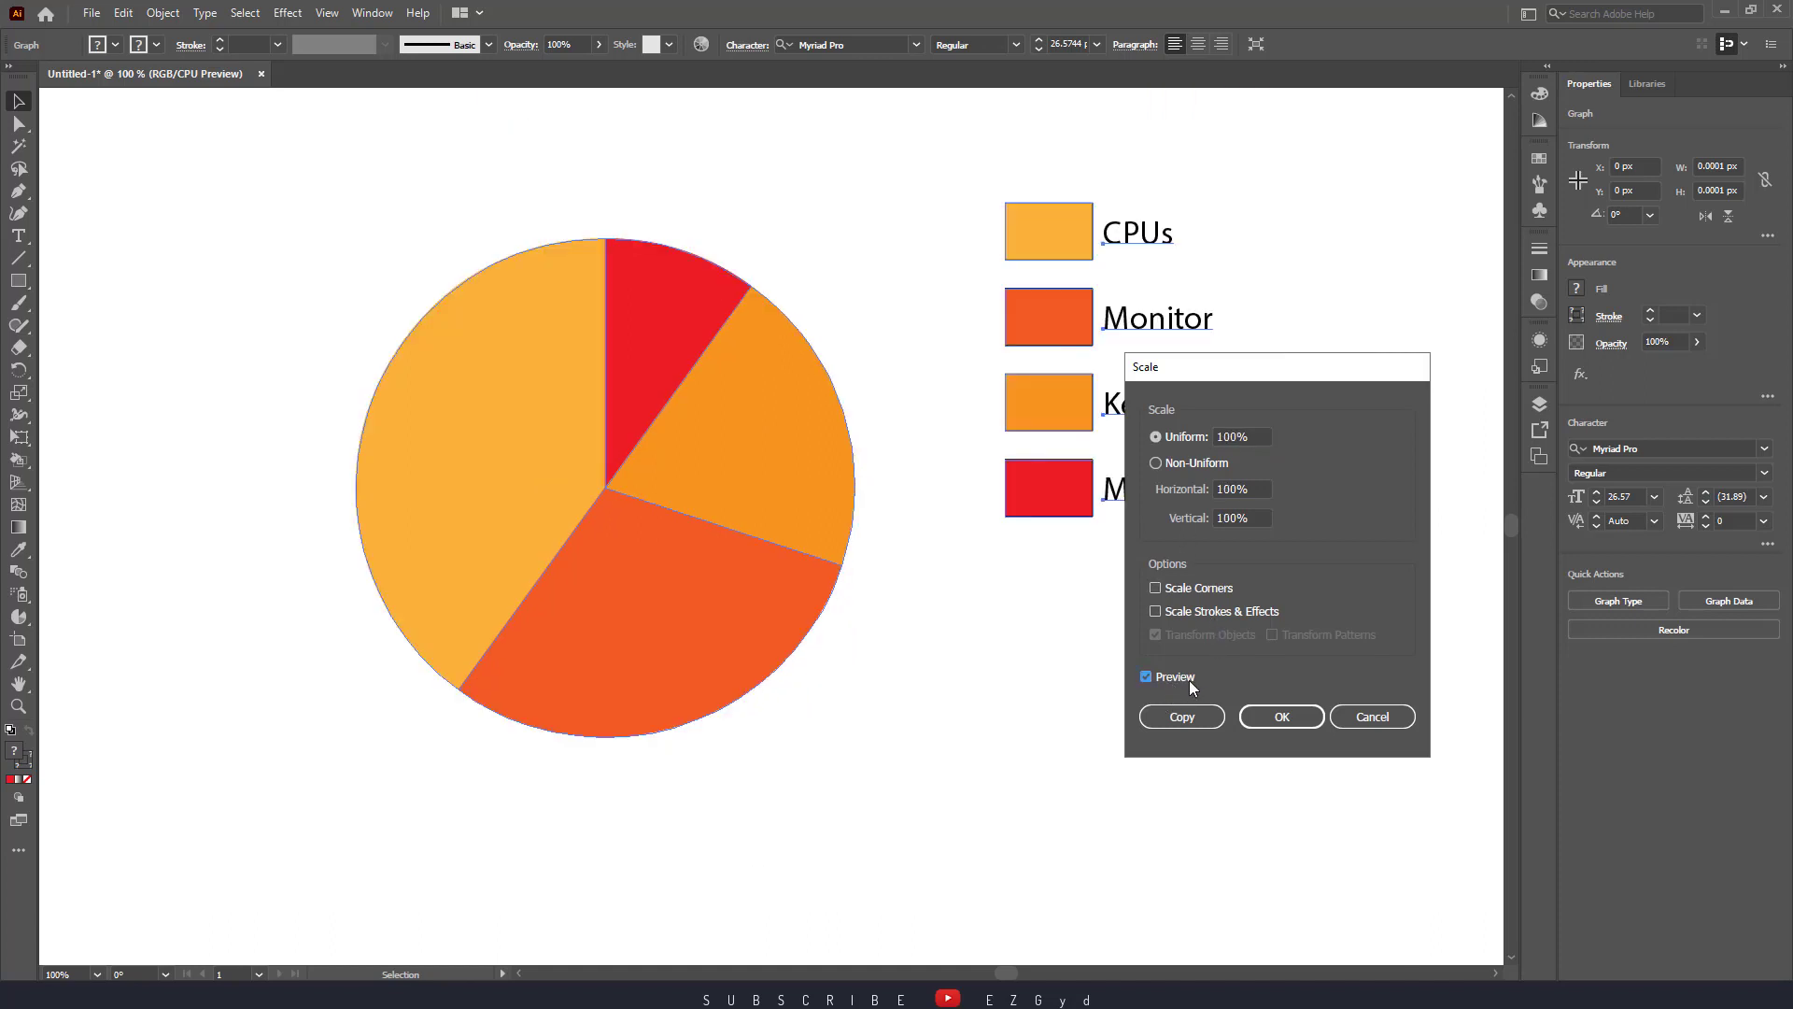
click(1281, 717)
click(1315, 700)
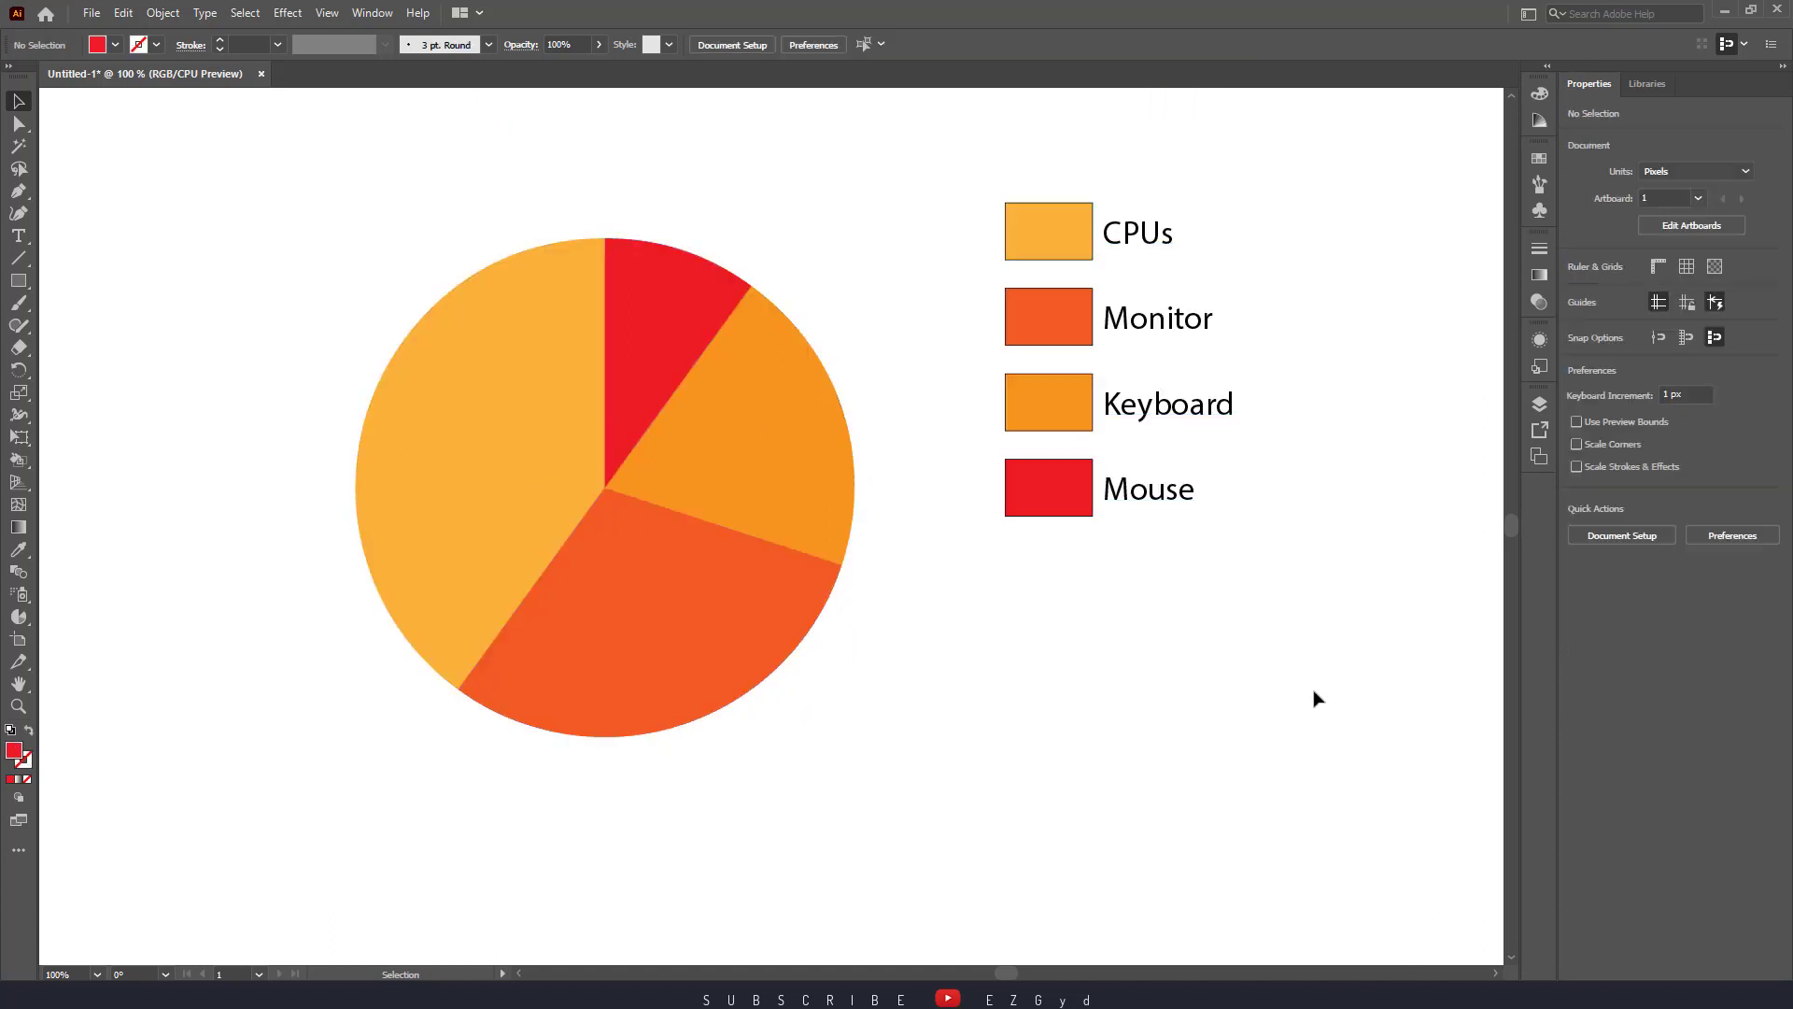